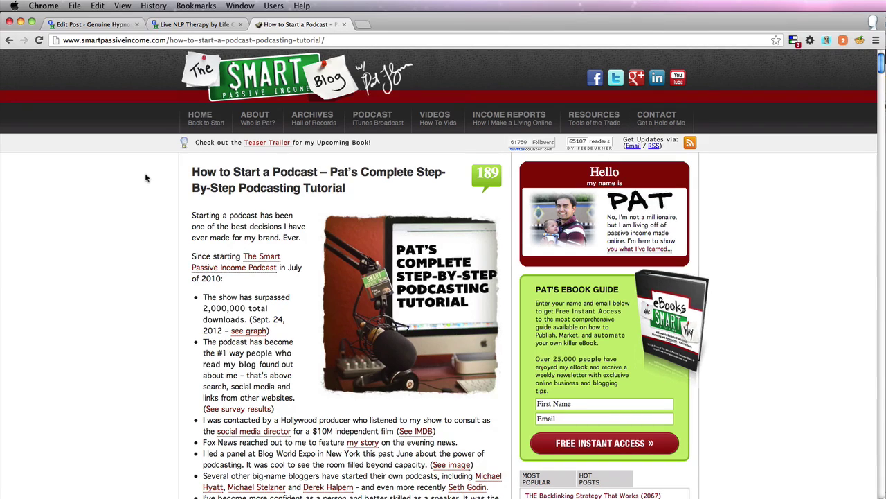
# Look through the Smart Passive Income podcasting tutorial, including its artwork specifications and six video sections.
pyautogui.scroll(-15, 146, 178)
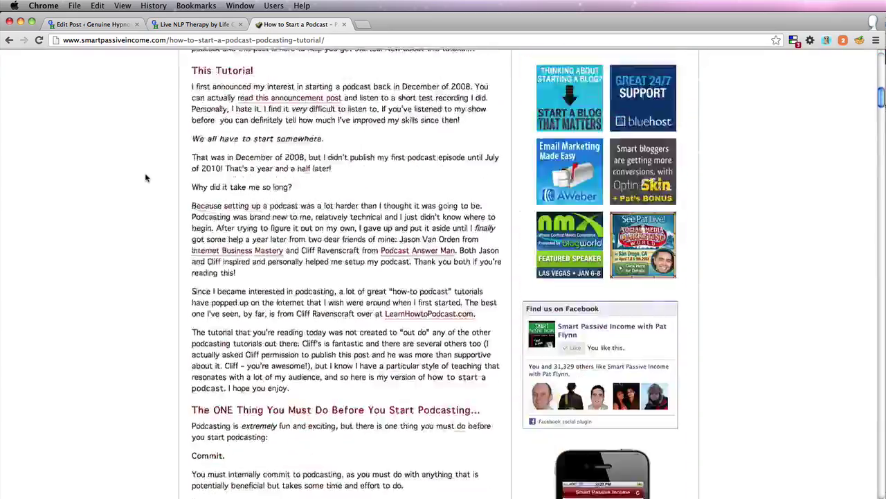
pyautogui.scroll(-20, 145, 178)
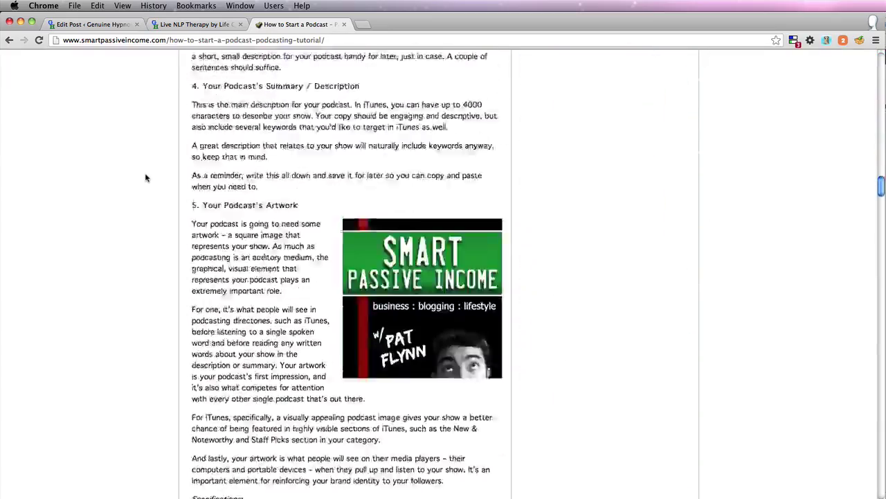
pyautogui.scroll(-20, 146, 177)
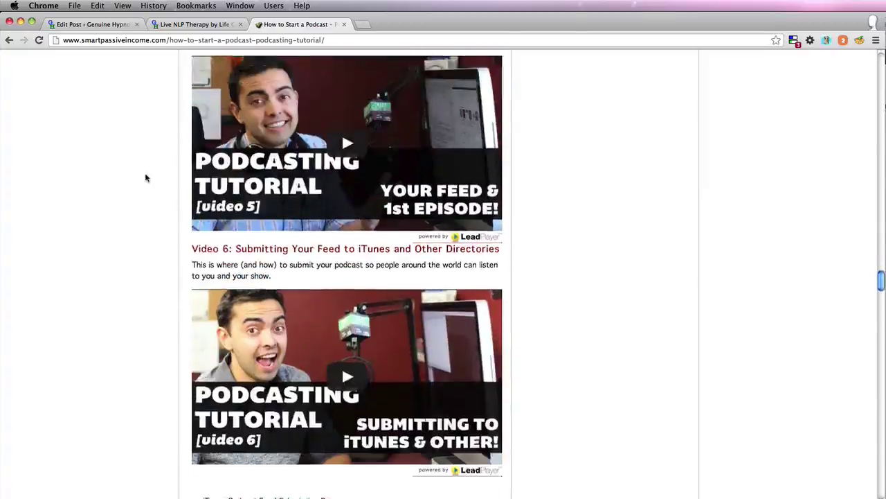
pyautogui.scroll(15, 145, 177)
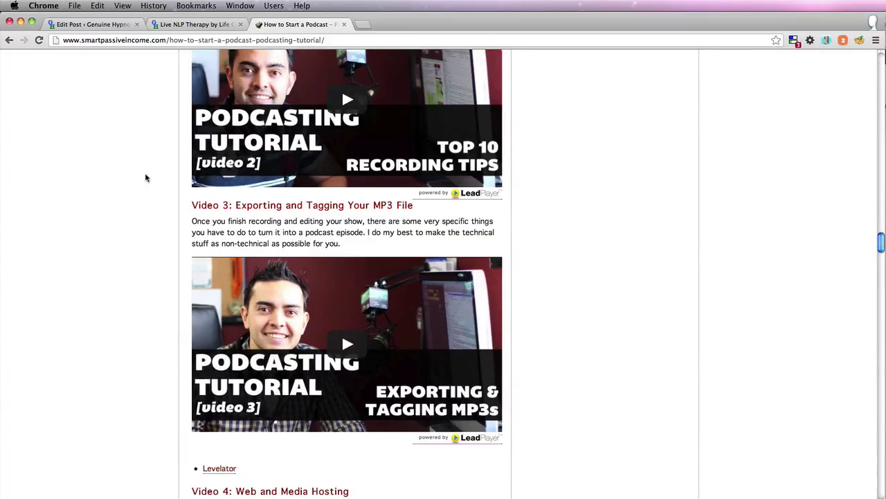
pyautogui.scroll(10, 145, 178)
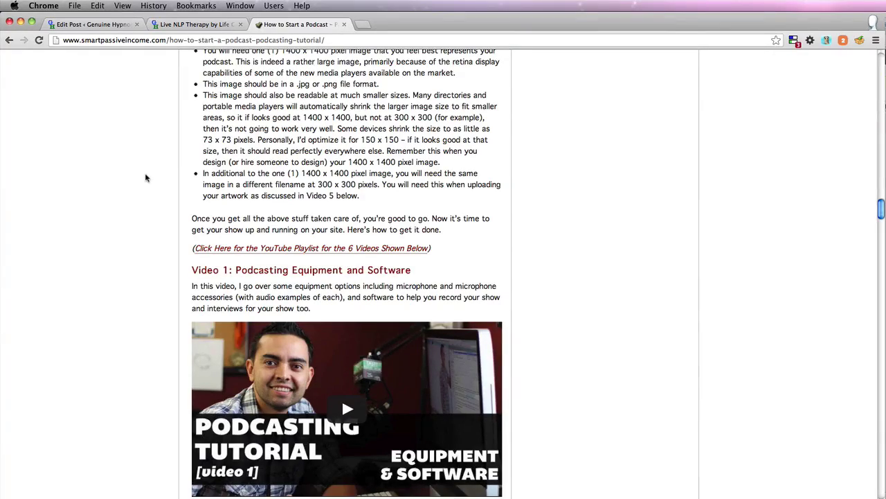
pyautogui.scroll(20, 146, 178)
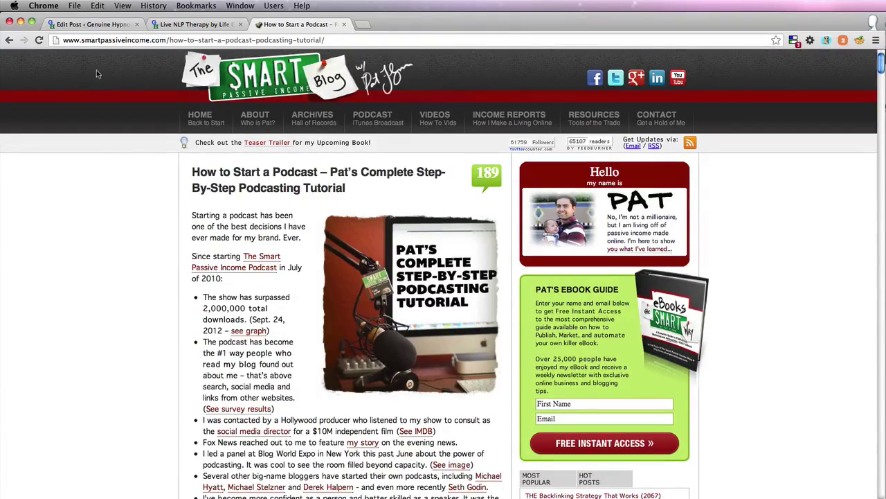
# View the preview of the Live NLP Therapy post, and hide Chrome to show GHP001.mp3 on the desktop.
pyautogui.click(173, 25)
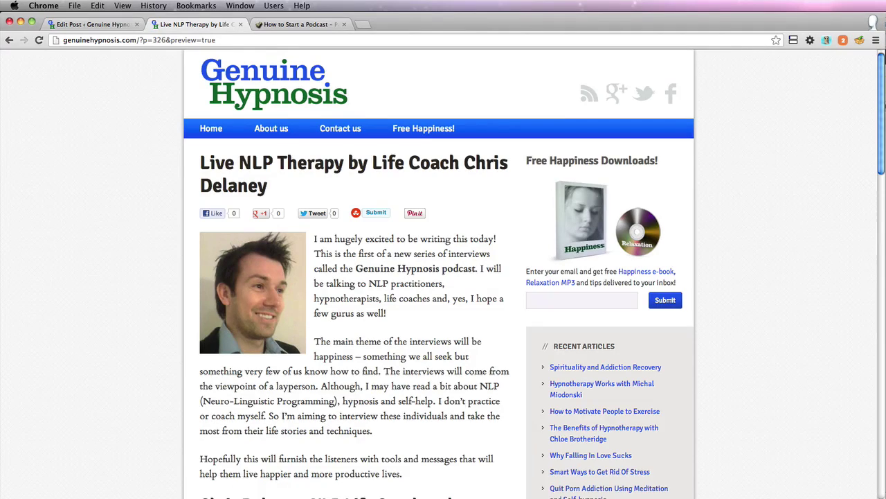
pyautogui.press('super+h')
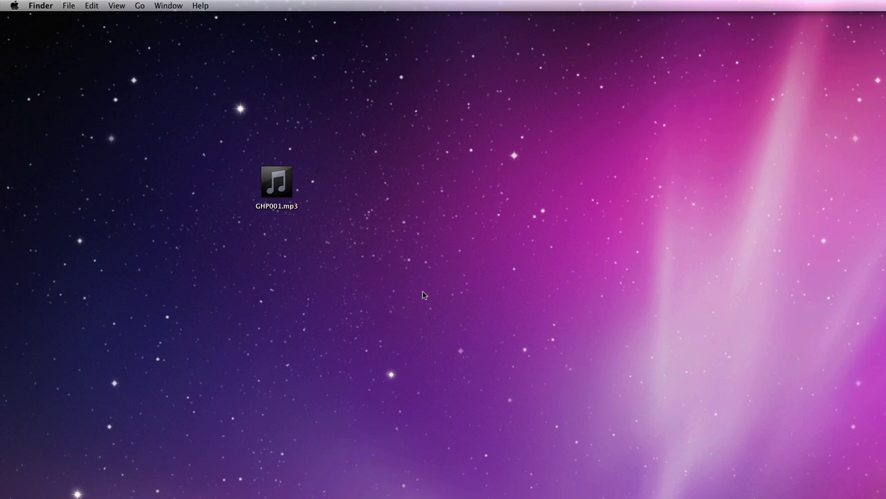
# Switch to GarageBand and review the GHP001 project's intro, background piano and Skype interview audio along the timeline.
pyautogui.press('super+Tab')
pyautogui.press('super+Tab')
pyautogui.press('super+Tab')
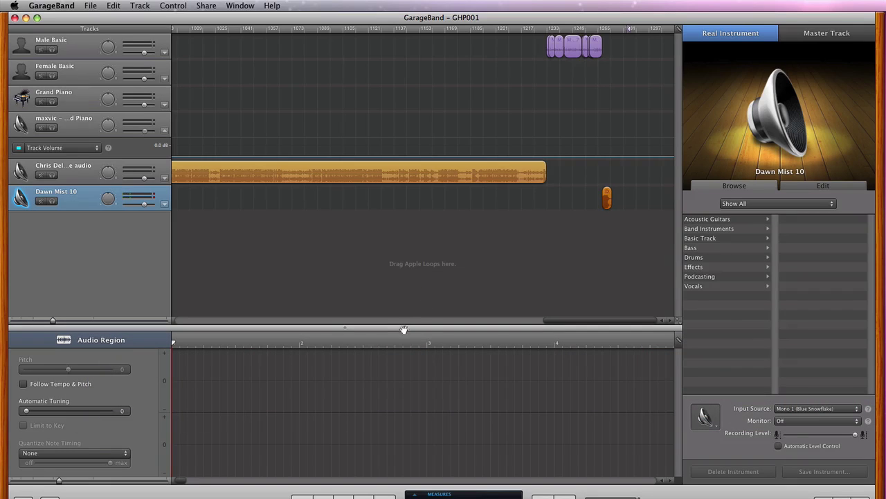
pyautogui.press('Home')
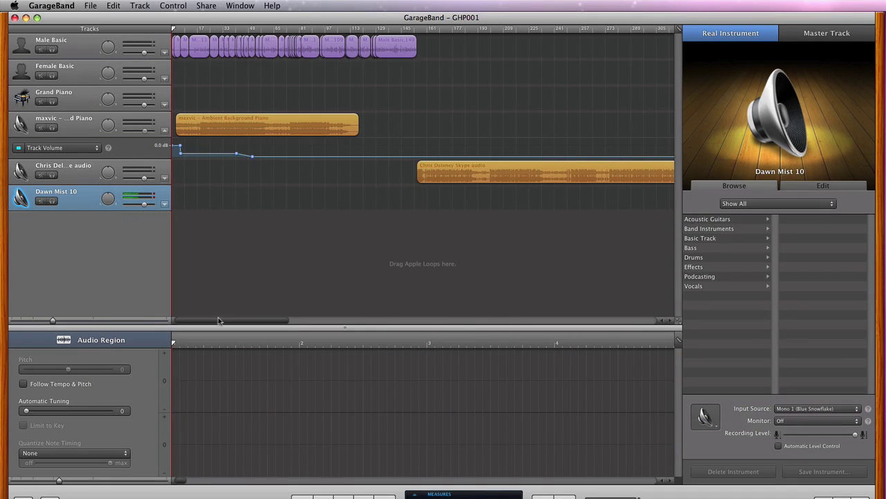
pyautogui.moveTo(220, 319); pyautogui.dragTo(386, 315)
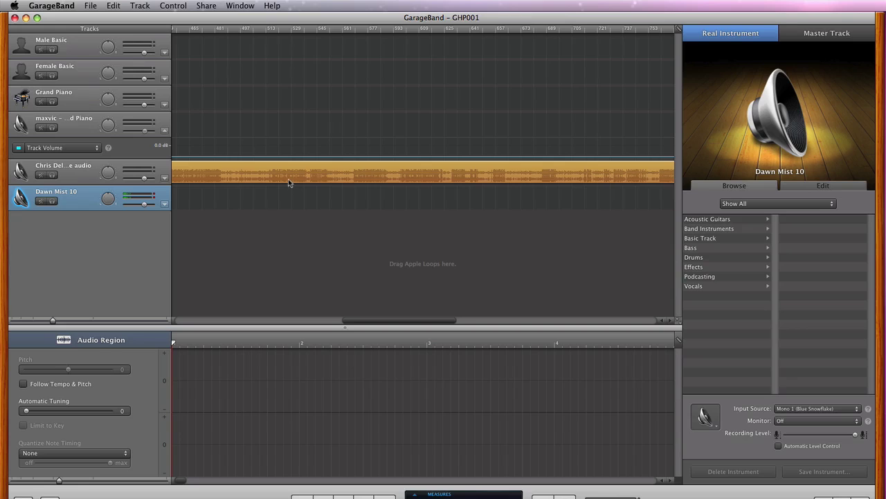
pyautogui.click(587, 179)
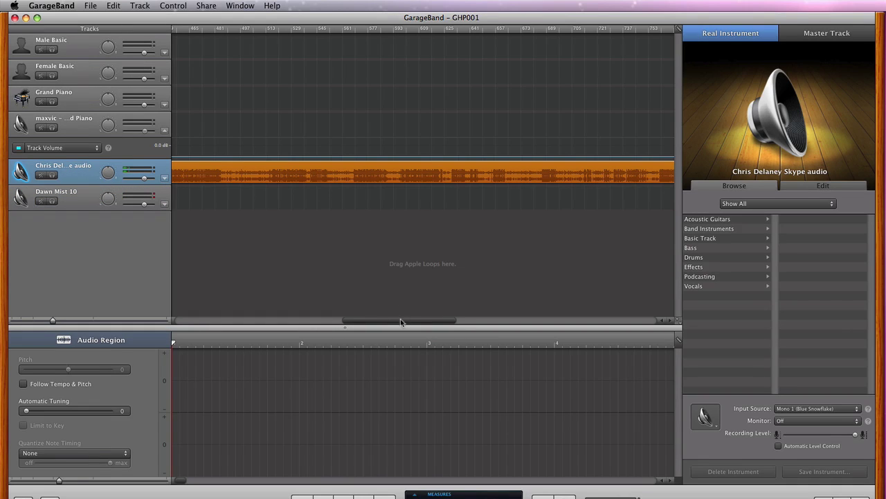
pyautogui.moveTo(401, 323); pyautogui.dragTo(102, 329)
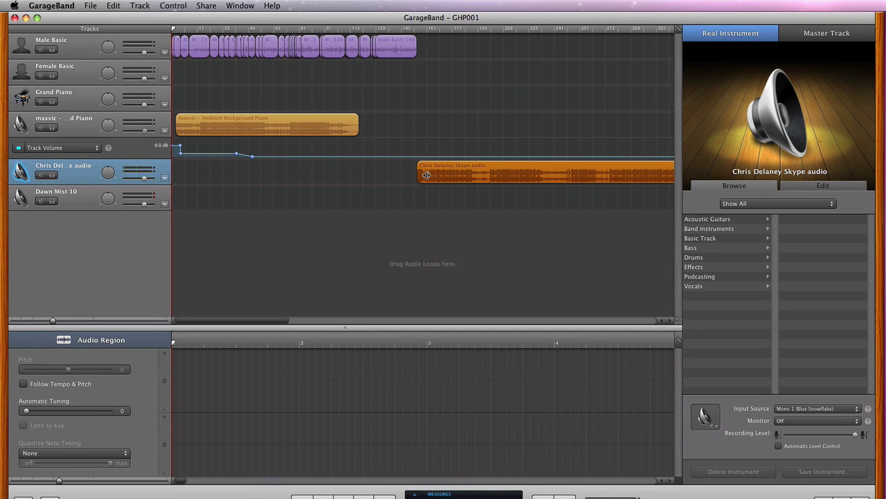
# Check the closing regions of the GHP001 project and start exporting the song to disk.
pyautogui.hscroll(3, 433, 178)
pyautogui.moveTo(281, 322); pyautogui.dragTo(626, 320)
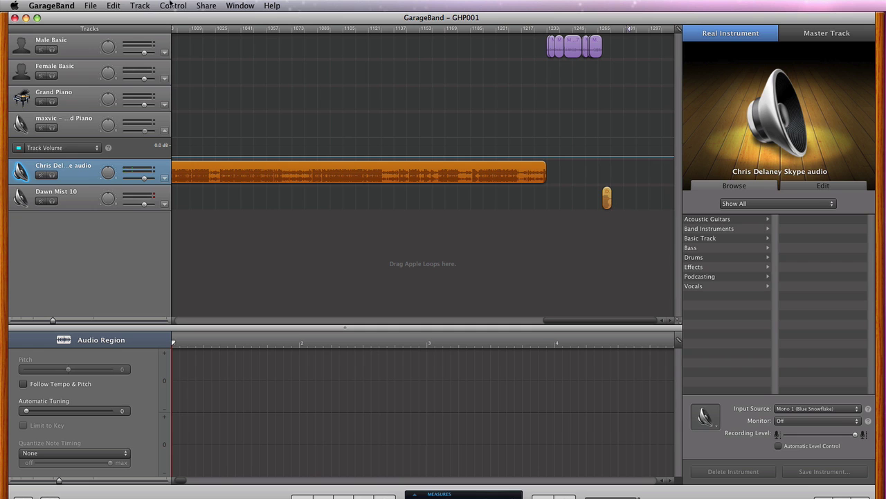
pyautogui.click(201, 5)
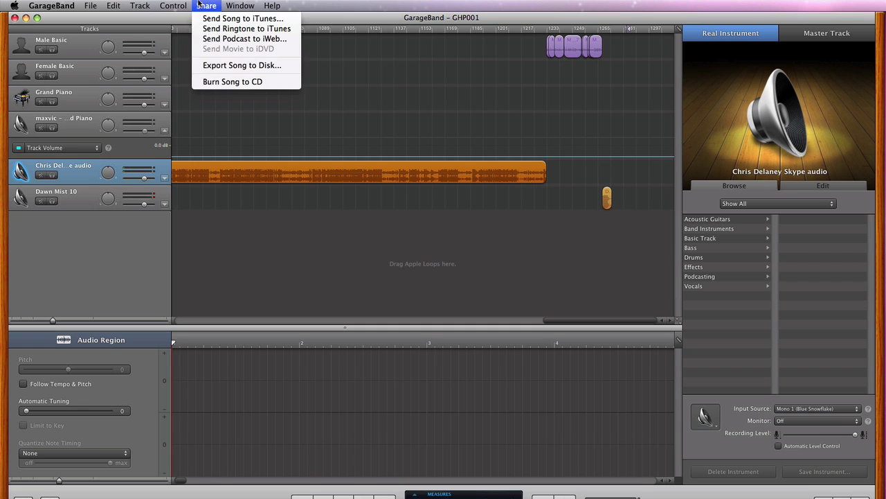
pyautogui.click(227, 67)
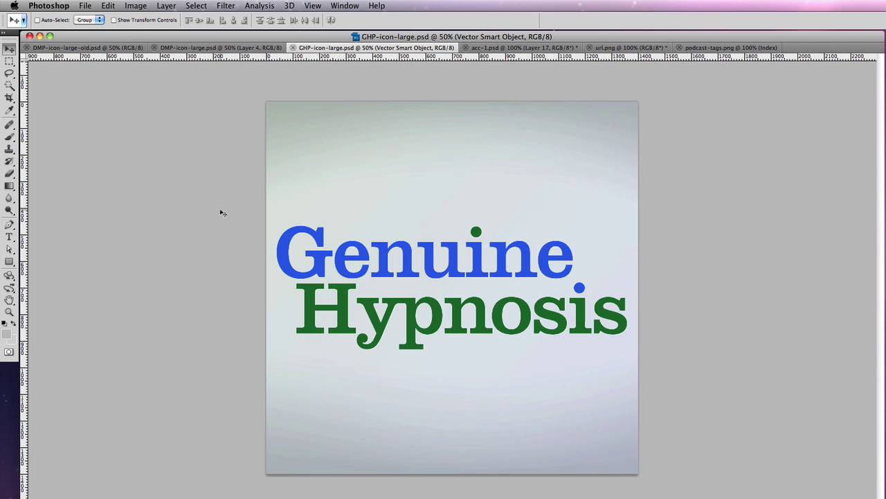
# Check the pixel dimensions of the Genuine Hypnosis podcast icon in Photoshop.
pyautogui.press('super+alt+i')
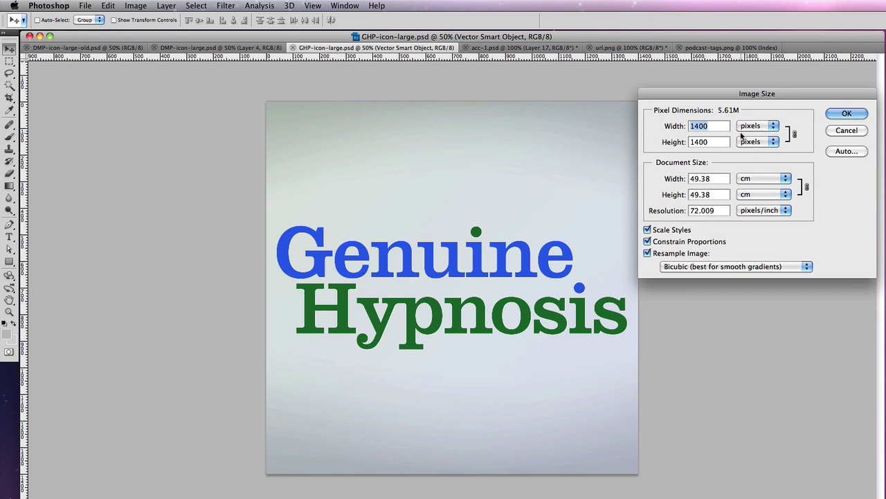
pyautogui.click(833, 115)
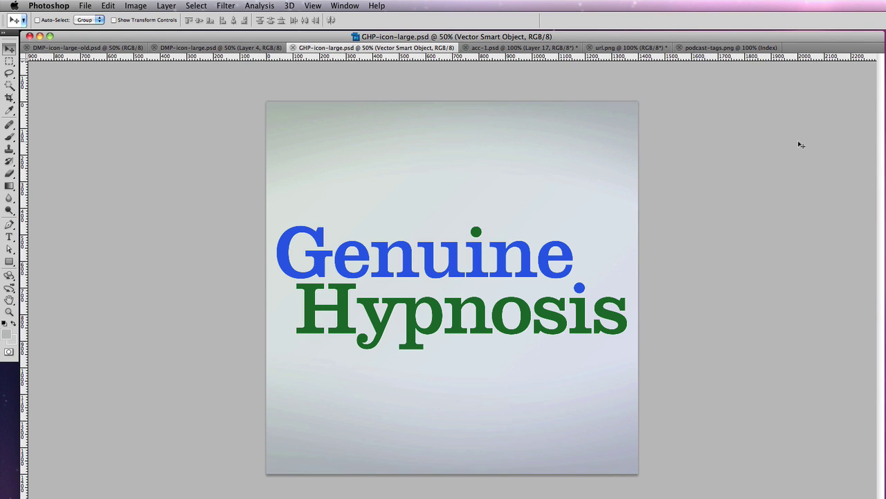
# Resize the Genuine Hypnosis icon to 300 by 300 pixels and undo the resize.
pyautogui.press('super+alt+i')
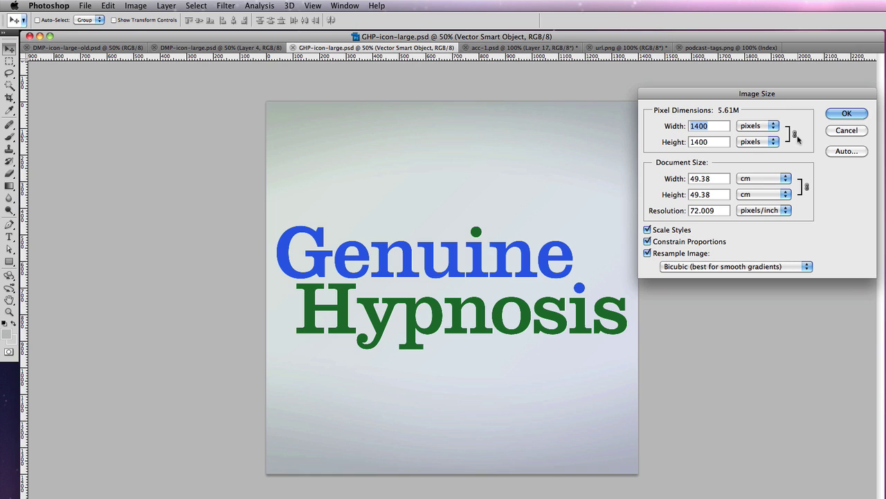
pyautogui.write('300')
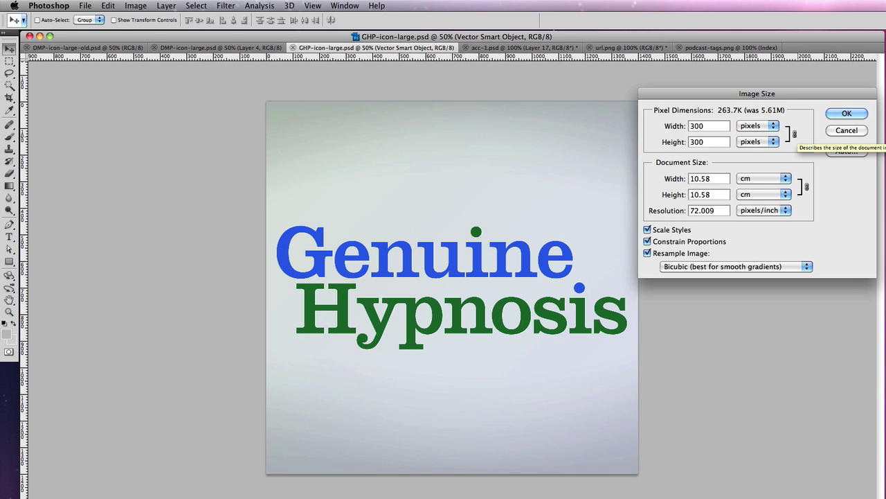
pyautogui.press('Return')
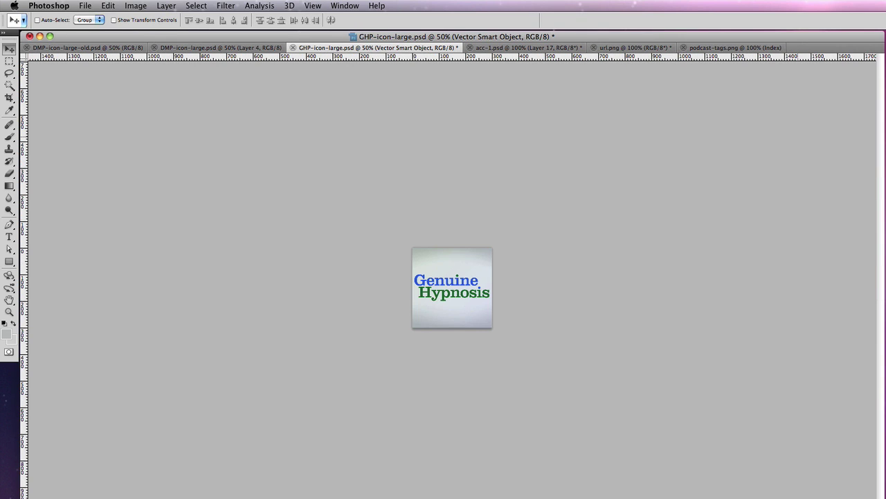
pyautogui.press('super+z')
# Switch to Finder and locate GHP-icon-large-1400.png and GHP-icon-small-300.png in the GHP folder.
pyautogui.press('super+Tab')
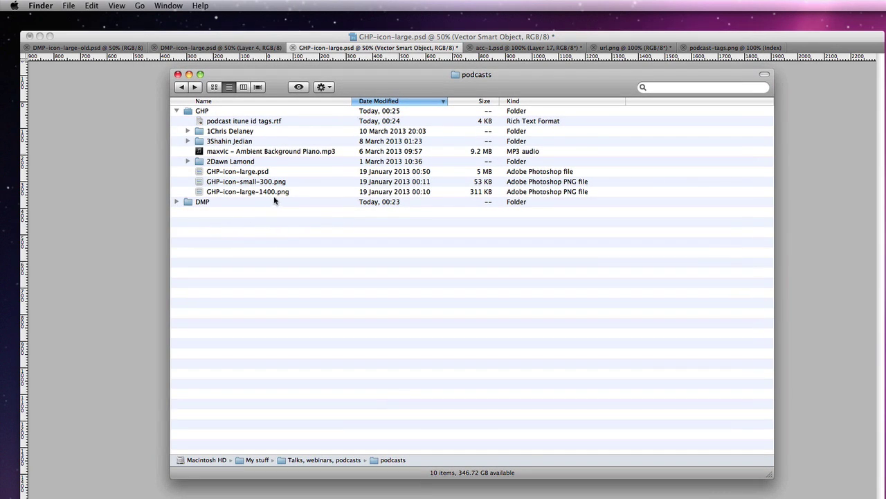
pyautogui.click(277, 194)
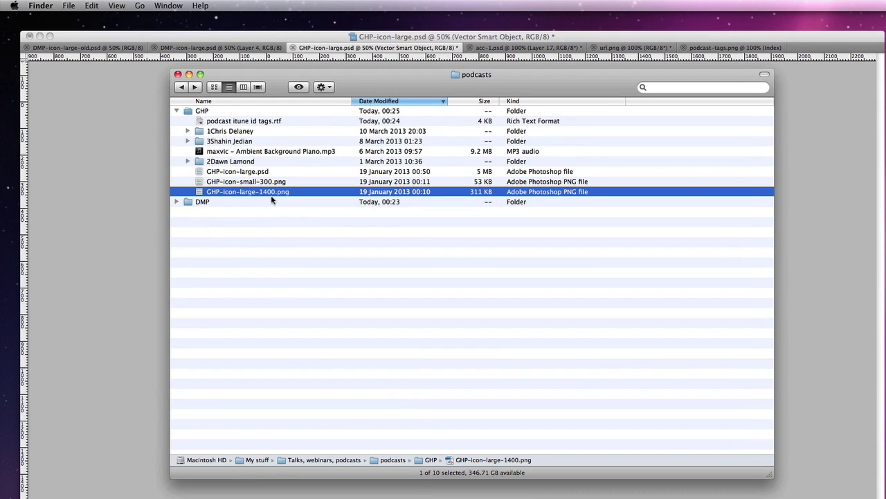
pyautogui.press('Up')
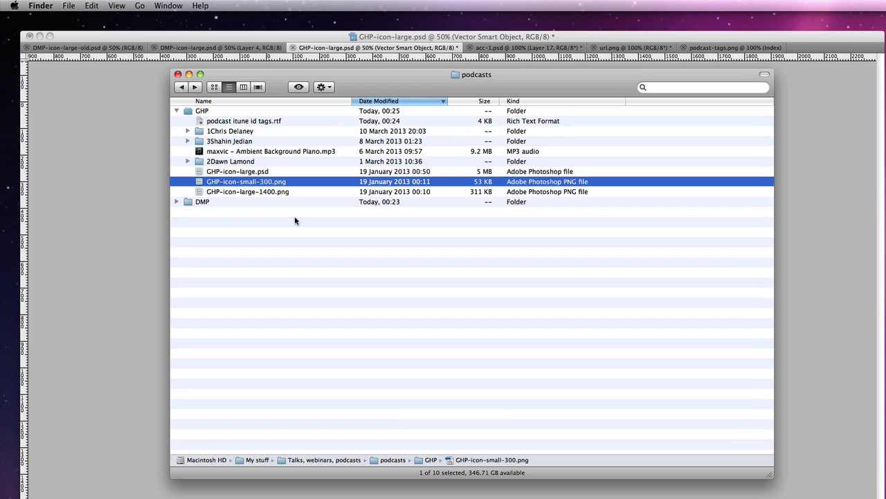
# Return to Photoshop and compare the DMP-icon-large-old.psd artwork with DMP-icon-large.psd.
pyautogui.press('super+Tab')
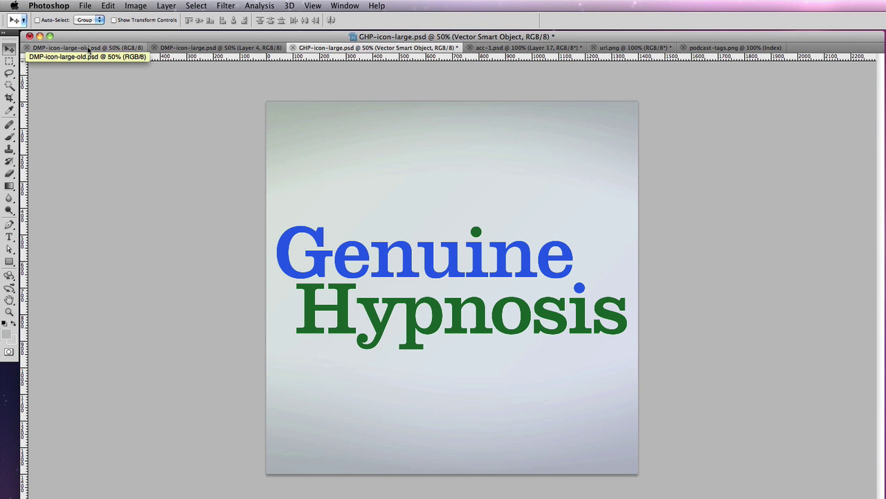
pyautogui.click(88, 48)
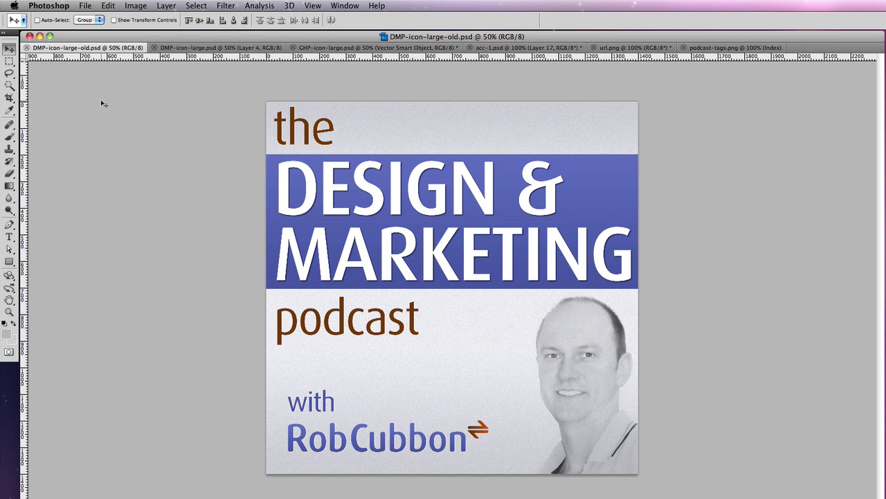
pyautogui.click(170, 49)
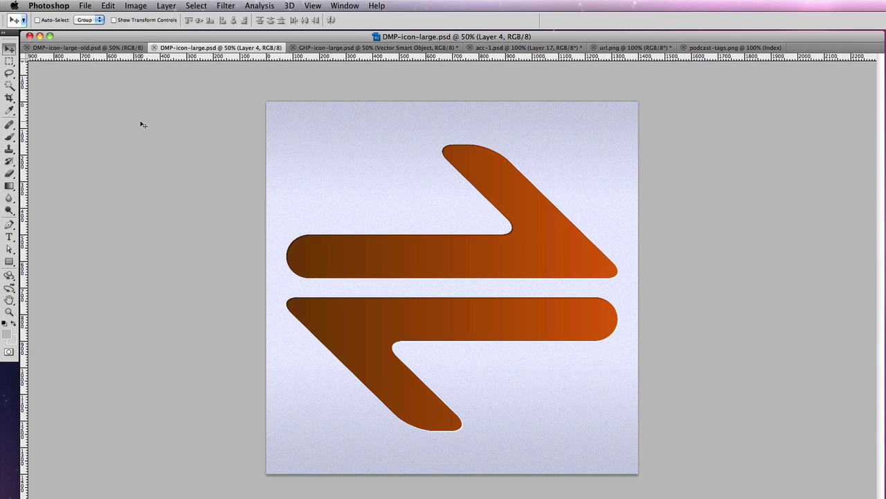
# Switch to iTunes and look over the artwork thumbnails in the podcast library list.
pyautogui.press('super+Tab')
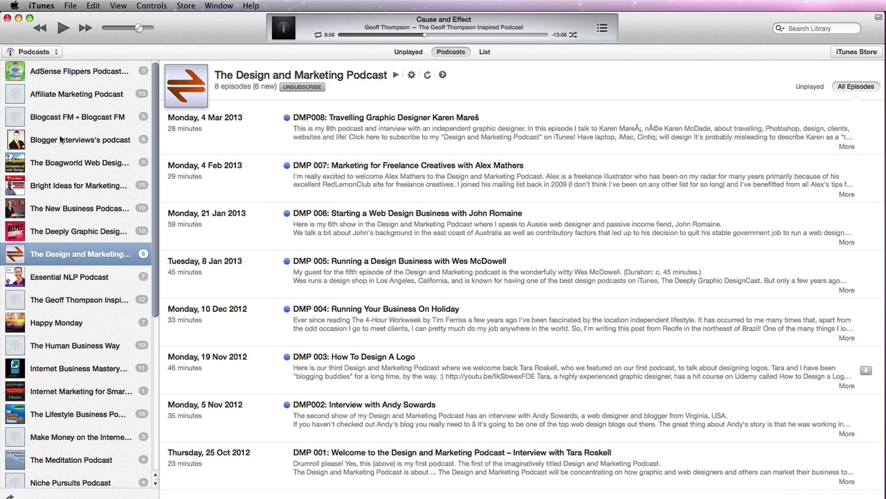
pyautogui.scroll(-5, 35, 277)
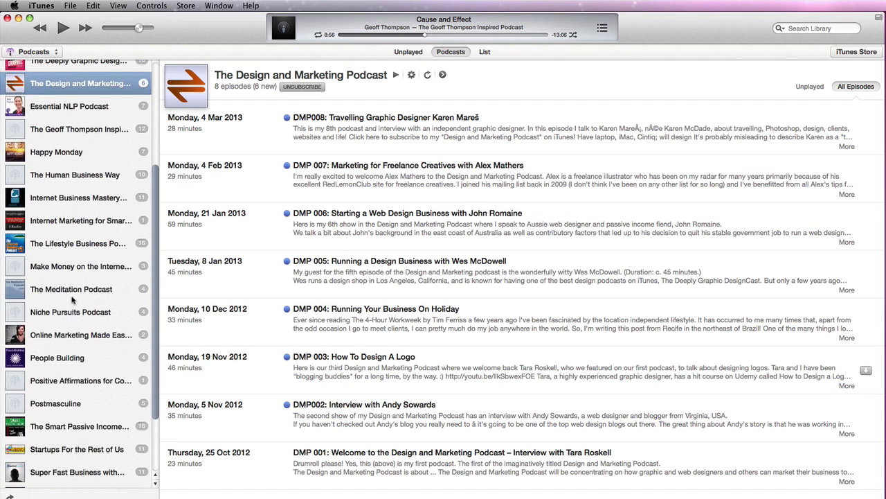
pyautogui.scroll(5, 48, 342)
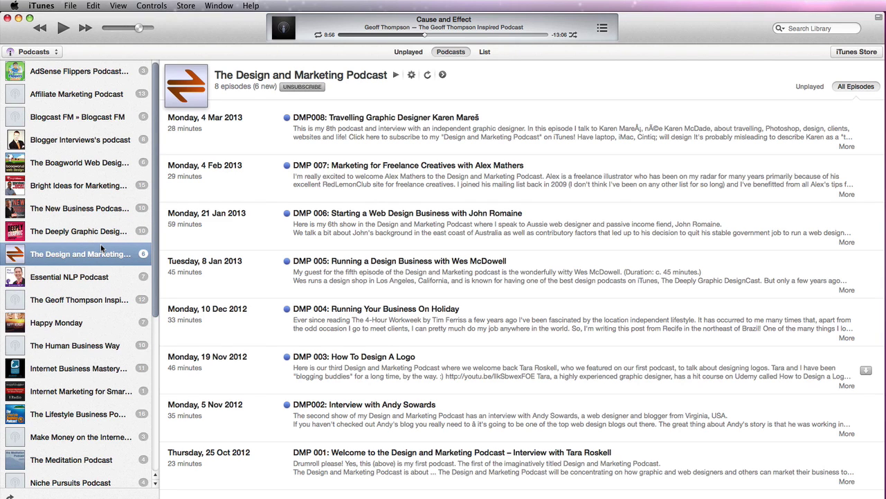
# Compare the artwork of the Deeply Graphic Design Cast, Bright Ideas, New Business and Smart Passive Income podcasts.
pyautogui.click(99, 233)
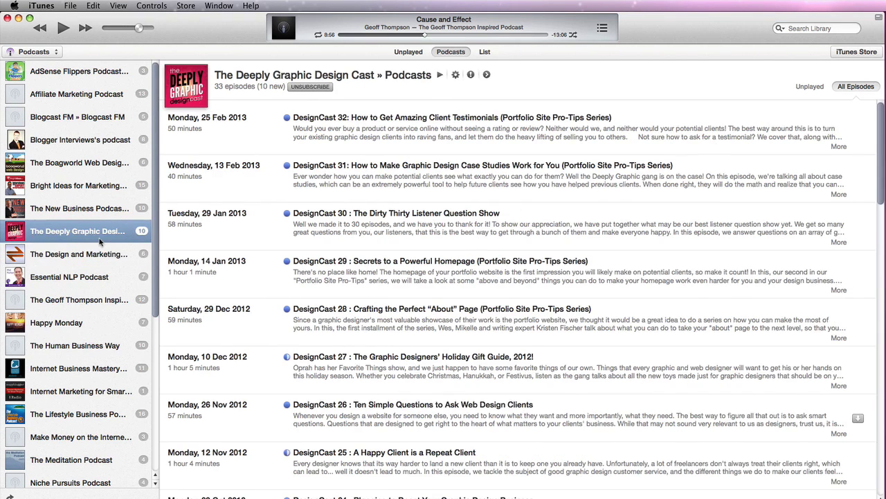
pyautogui.click(97, 212)
pyautogui.click(98, 186)
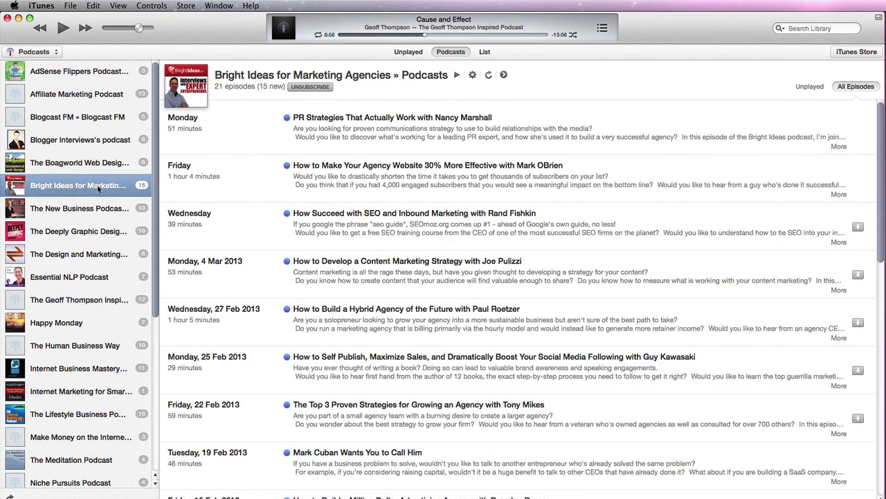
pyautogui.scroll(-1, 97, 197)
pyautogui.click(96, 201)
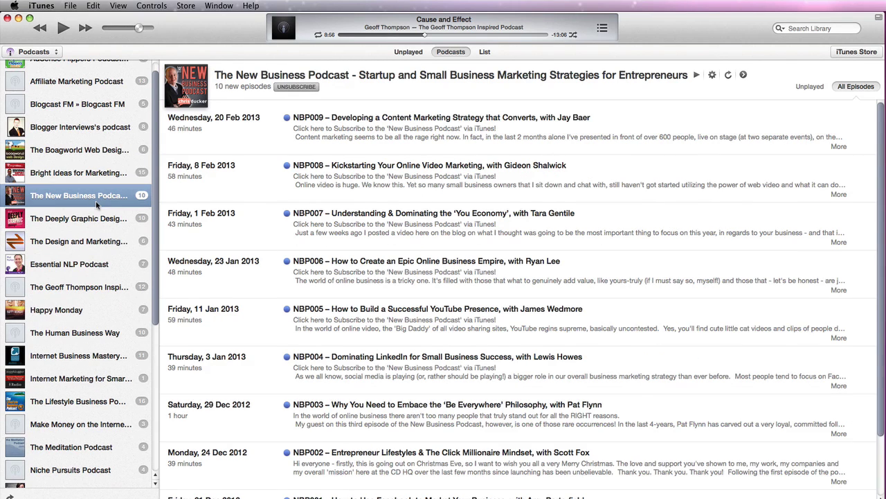
pyautogui.scroll(-5, 96, 201)
pyautogui.click(83, 363)
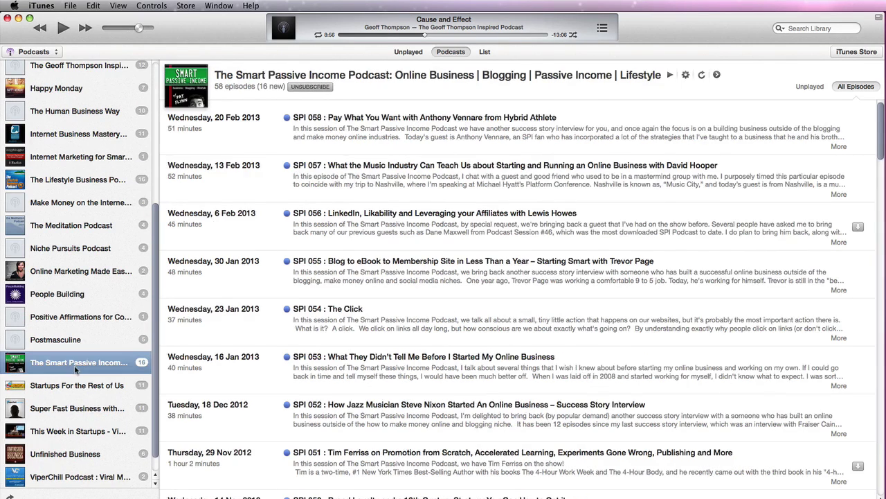
pyautogui.scroll(5, 83, 363)
pyautogui.click(85, 168)
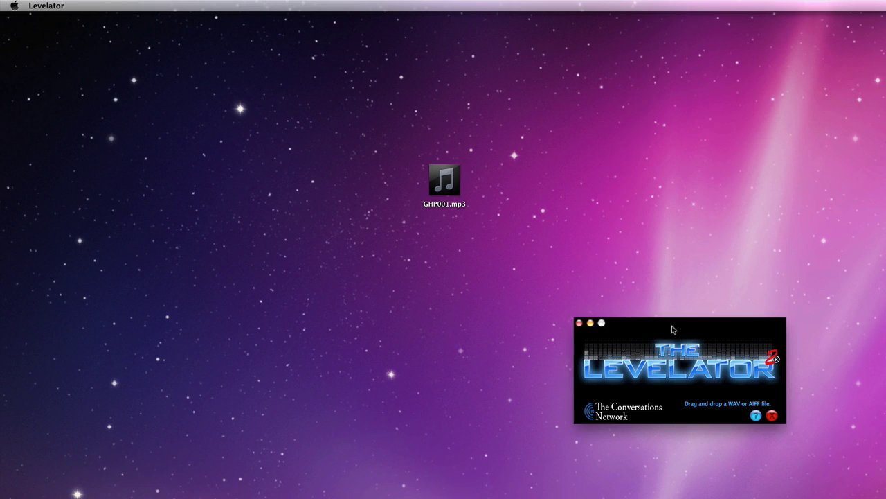
# Switch to iTunes, open the My Podcasts playlist in the Music library and add GHP001.mp3 to it.
pyautogui.moveTo(671, 326); pyautogui.dragTo(211, 167)
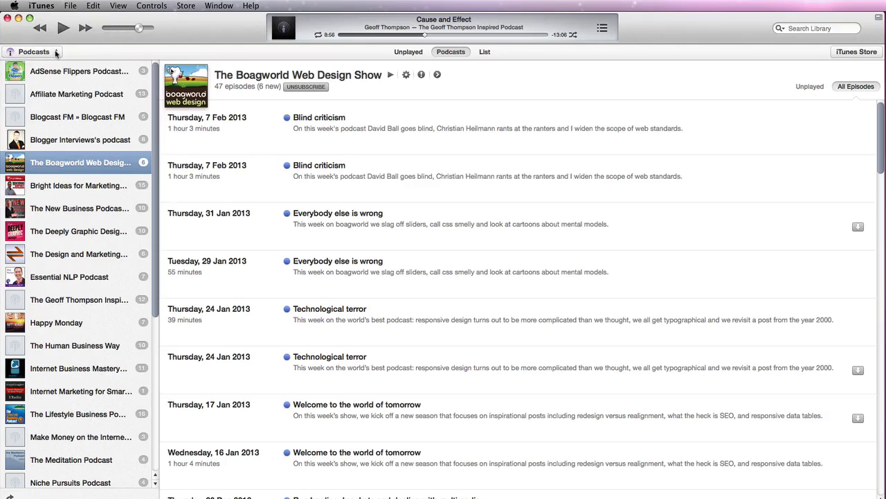
pyautogui.click(38, 52)
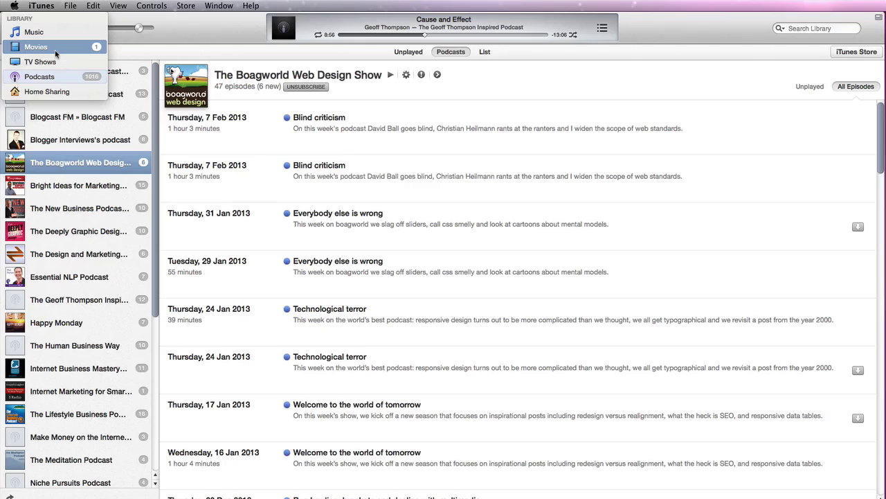
pyautogui.click(77, 33)
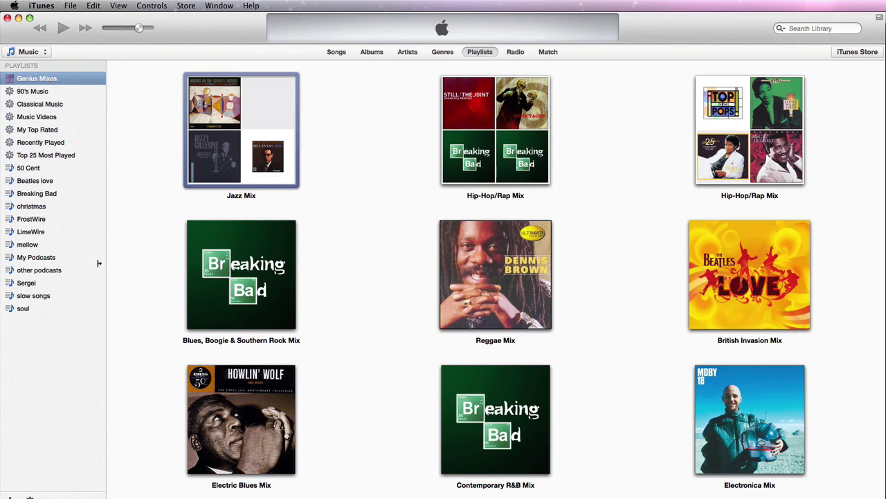
pyautogui.click(46, 259)
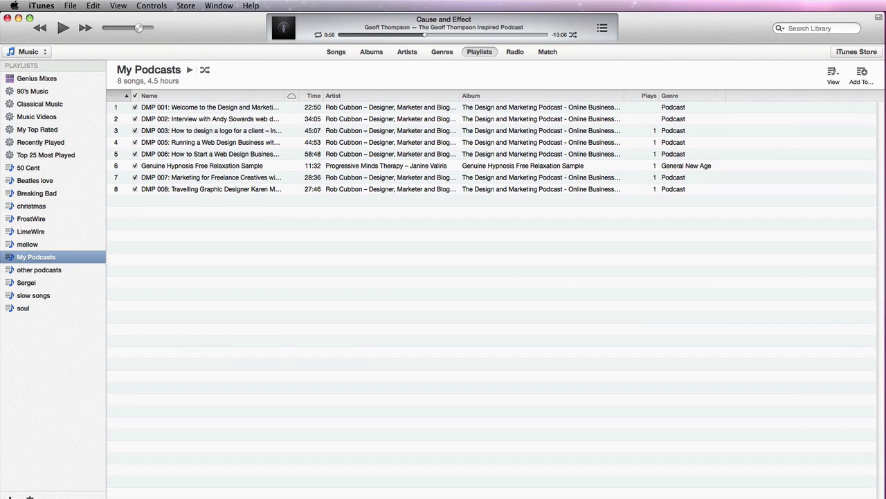
pyautogui.moveTo(256, 360); pyautogui.dragTo(271, 331)
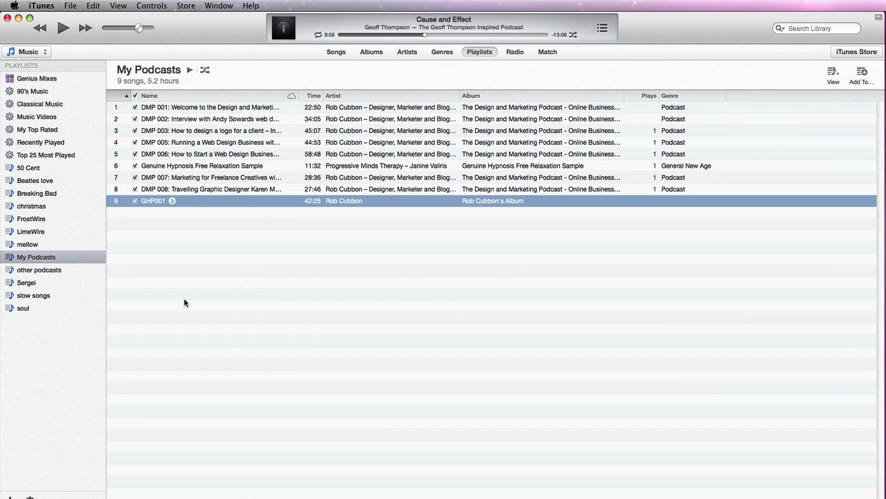
# Set the import settings to AIFF Encoder and create an AIFF version of GHP001.
pyautogui.click(40, 6)
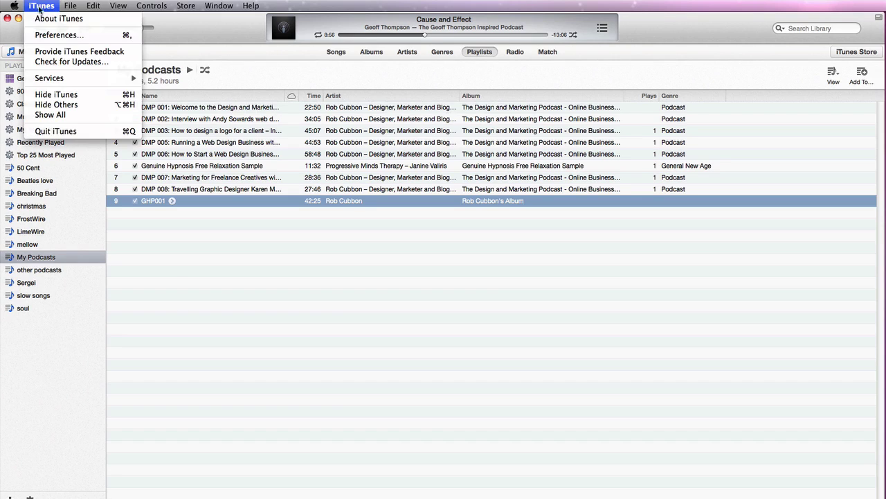
pyautogui.click(66, 38)
pyautogui.click(769, 331)
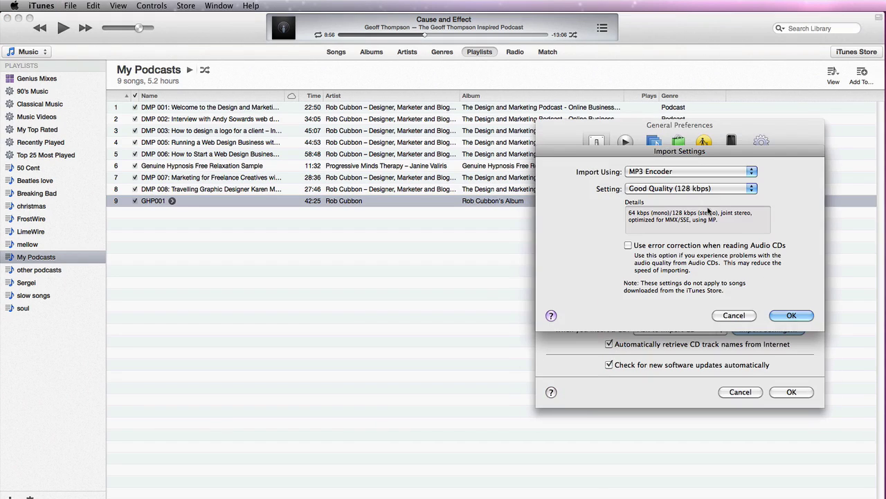
pyautogui.click(677, 171)
pyautogui.click(676, 171)
pyautogui.click(792, 315)
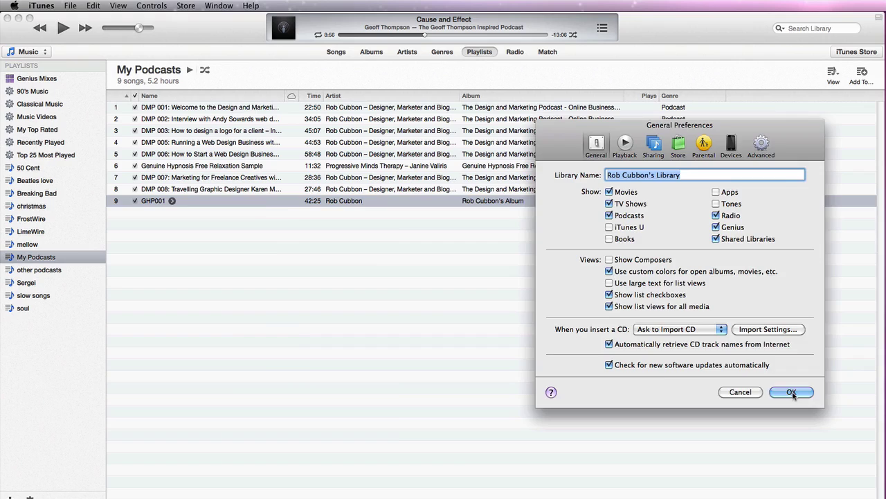
pyautogui.click(791, 336)
pyautogui.rightClick(255, 201)
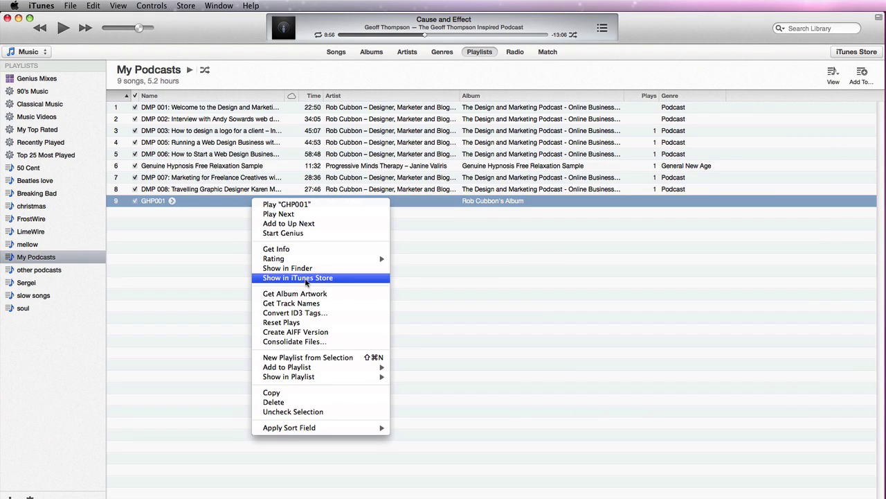
pyautogui.click(353, 331)
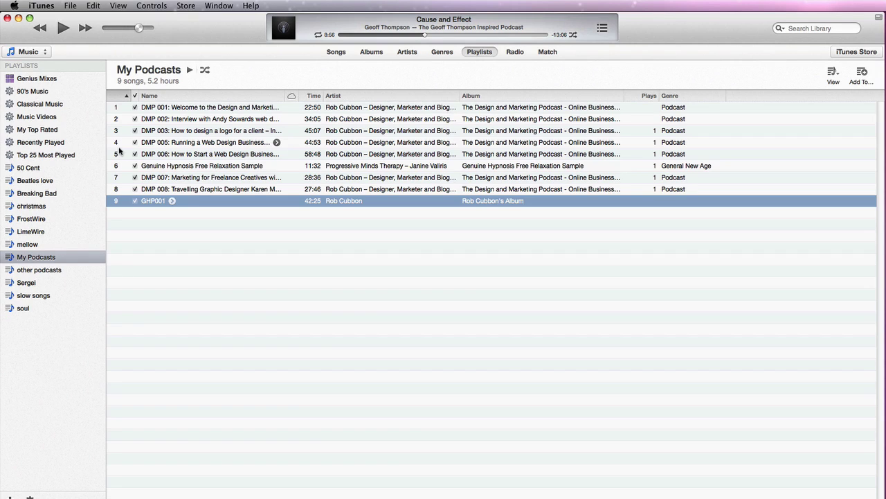
# Check the file info of both GHP001 entries in the Songs list to find the AIFF copy.
pyautogui.click(336, 52)
pyautogui.click(135, 238)
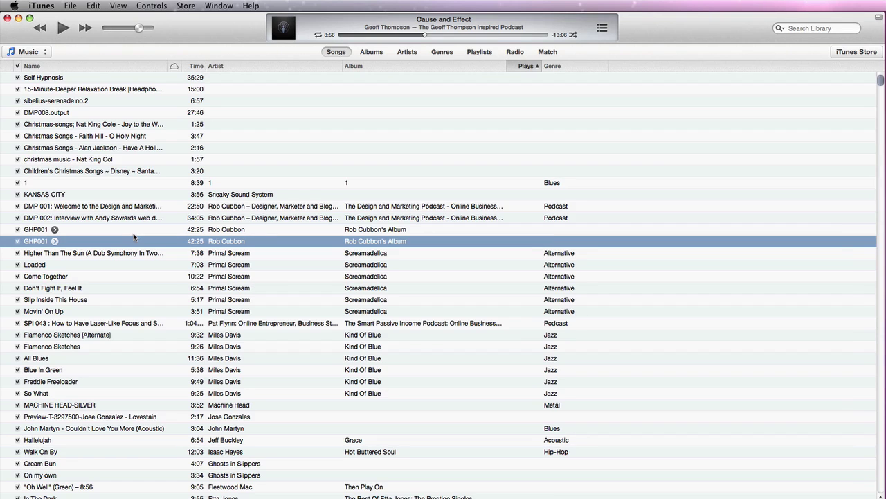
pyautogui.press('super+i')
pyautogui.click(752, 491)
pyautogui.click(128, 232)
pyautogui.press('super+i')
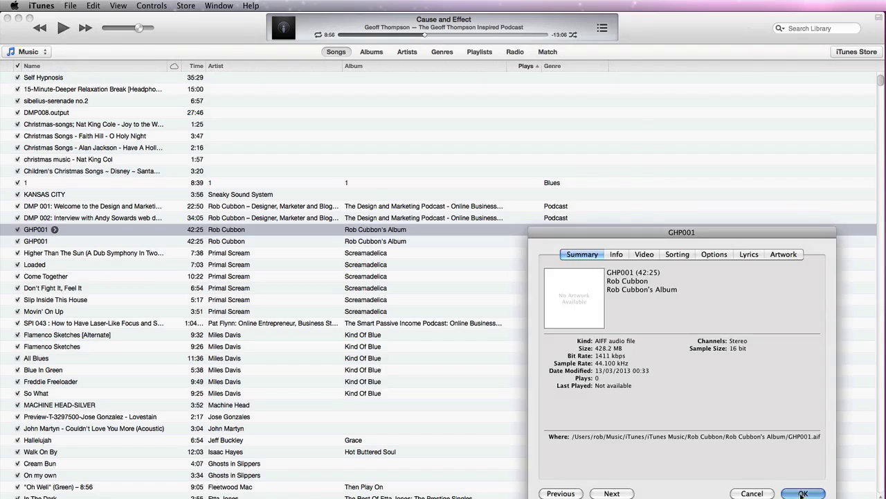
pyautogui.click(790, 491)
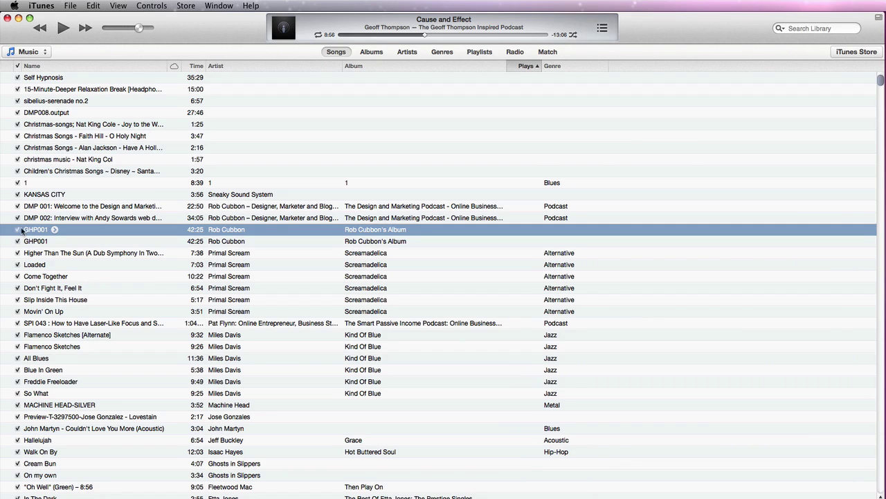
# Run the AIFF copy of GHP001 through The Levelator and add GHP001.output to the My Podcasts playlist.
pyautogui.moveTo(28, 231); pyautogui.dragTo(5, 228)
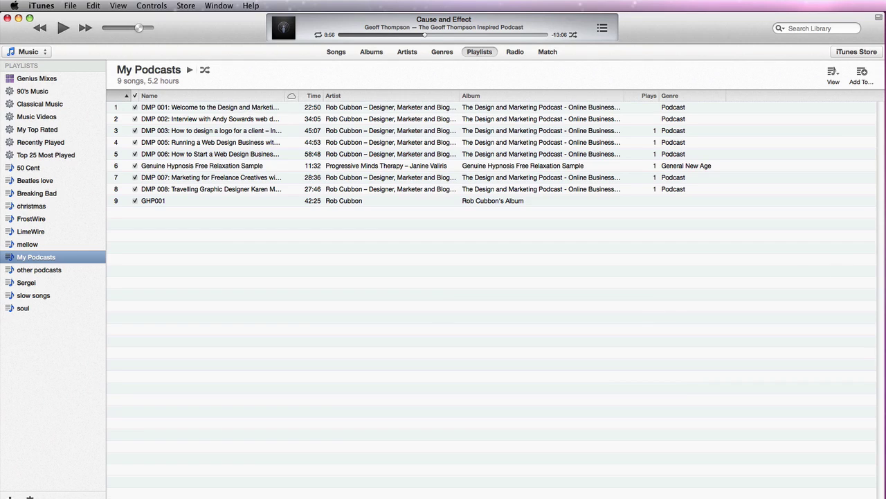
pyautogui.moveTo(851, 411); pyautogui.dragTo(302, 350)
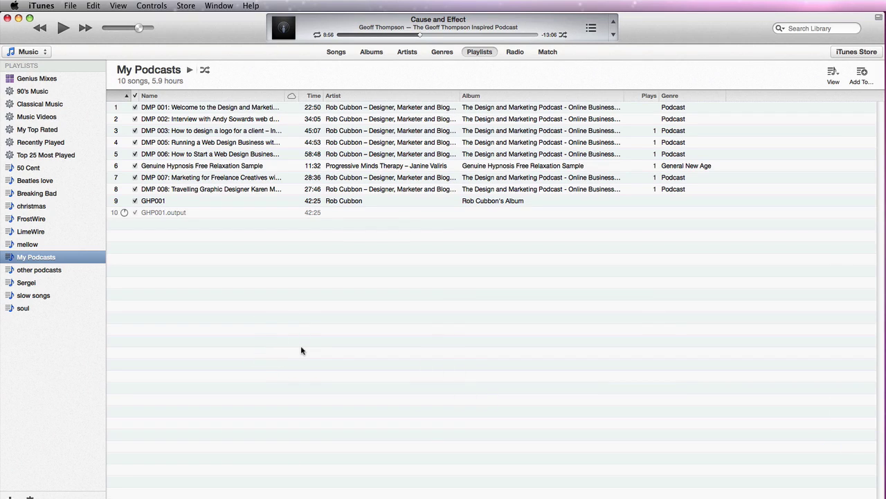
# Set the import settings to MP3 Encoder at Good Quality (128 kbps) and create an MP3 version of GHP001.output.
pyautogui.press('super+comma')
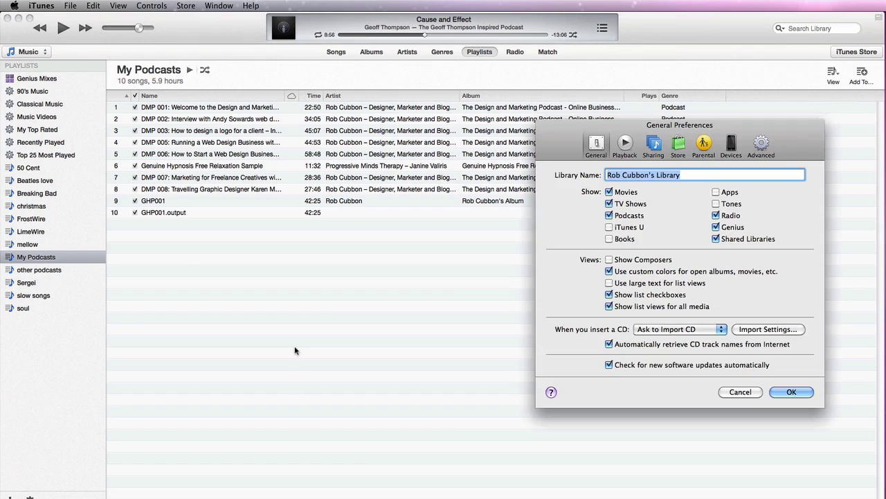
pyautogui.click(775, 333)
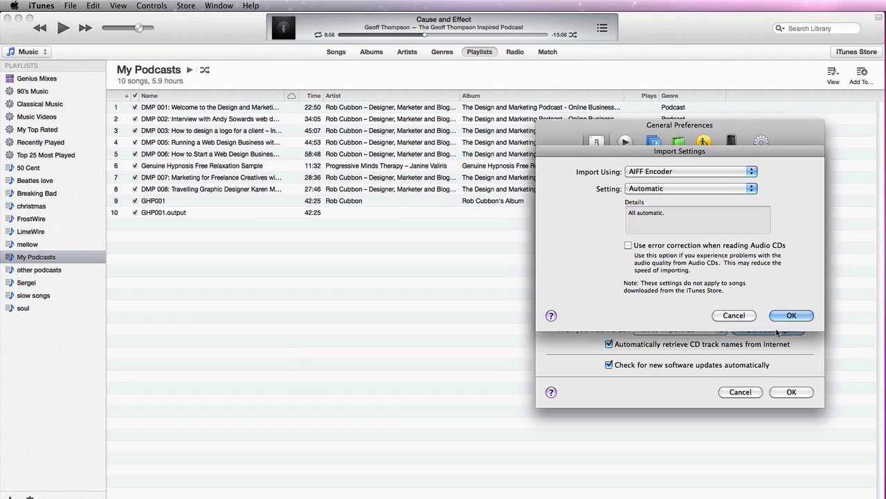
pyautogui.click(657, 175)
pyautogui.click(662, 190)
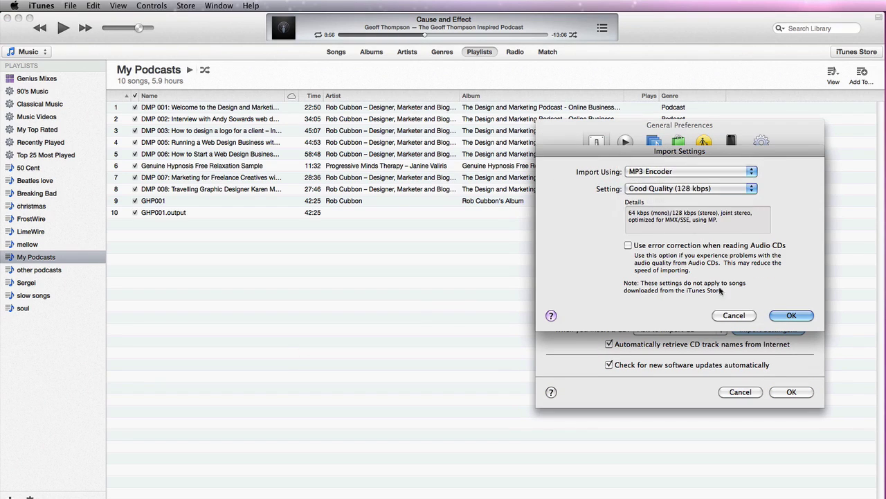
pyautogui.click(792, 315)
pyautogui.click(791, 392)
pyautogui.rightClick(209, 212)
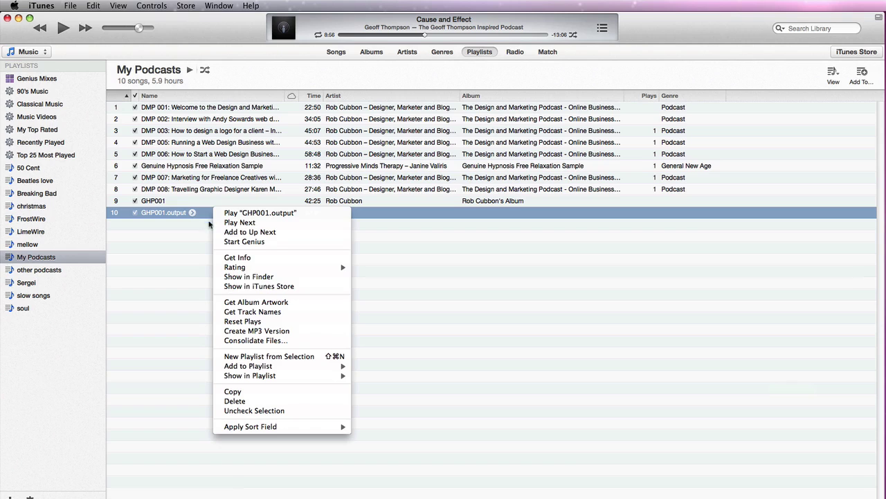
pyautogui.click(315, 333)
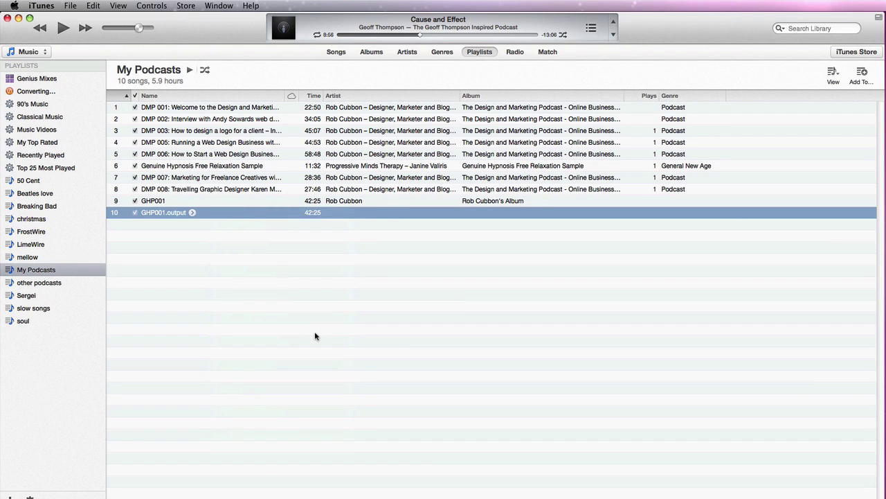
# Check the file info of both GHP001.output entries in the Songs list to tell the AIFF from the MP3.
pyautogui.click(337, 52)
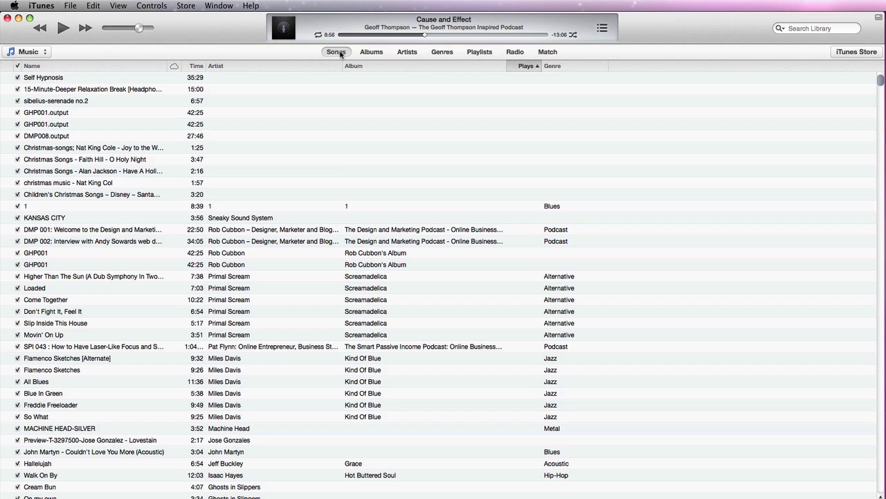
pyautogui.click(44, 126)
pyautogui.rightClick(46, 126)
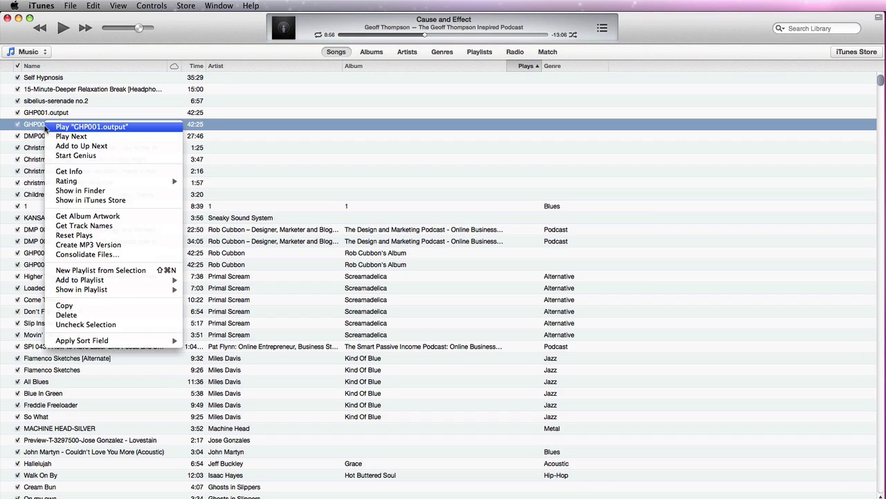
pyautogui.click(101, 171)
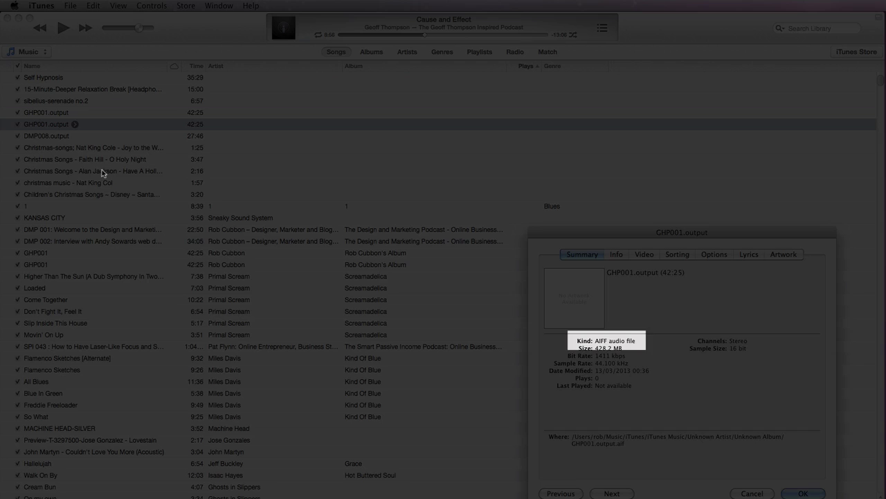
pyautogui.press('Return')
pyautogui.click(44, 113)
pyautogui.rightClick(44, 112)
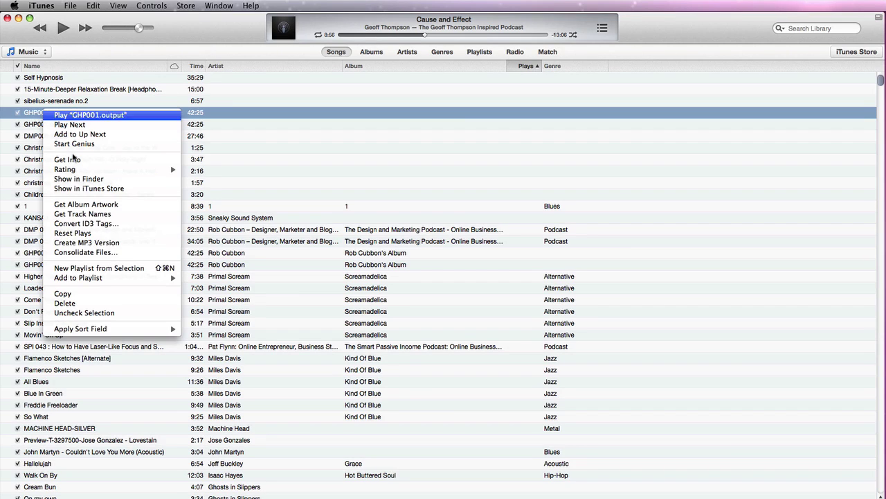
pyautogui.click(97, 159)
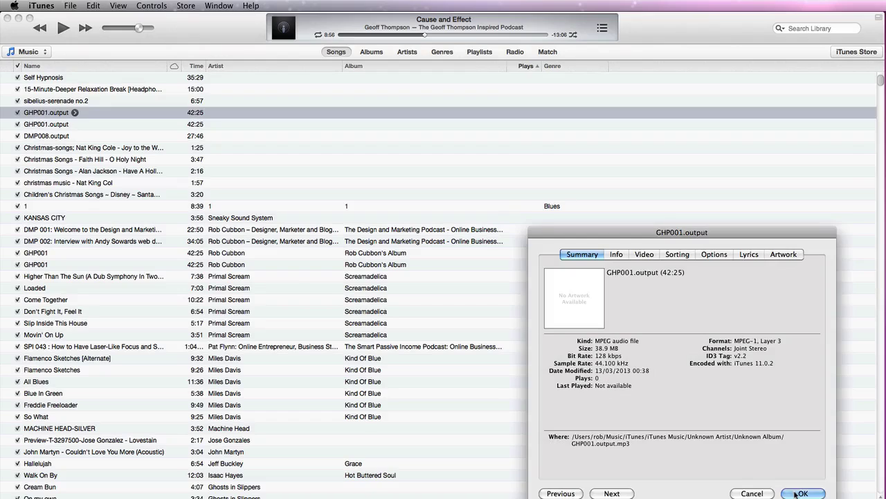
pyautogui.click(797, 492)
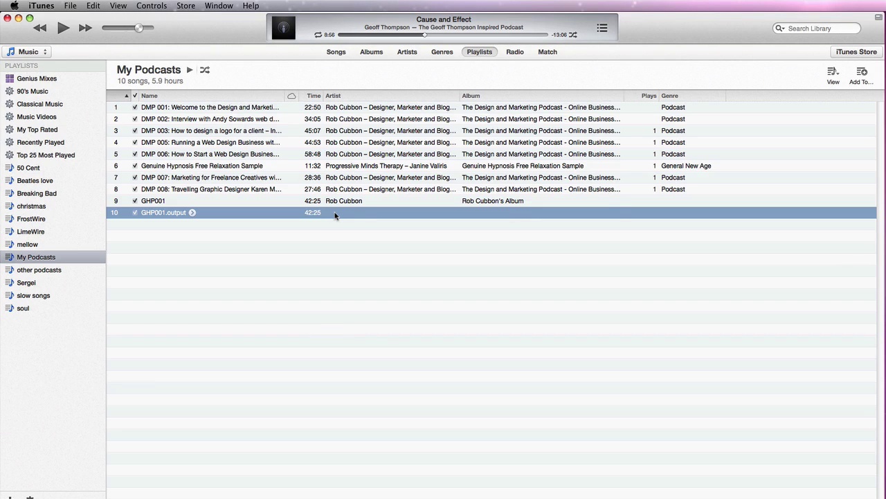
# Replace the GHP001 and AIFF GHP001.output entries in the My Podcasts playlist with the MP3 version of GHP001.output.
pyautogui.press('Delete')
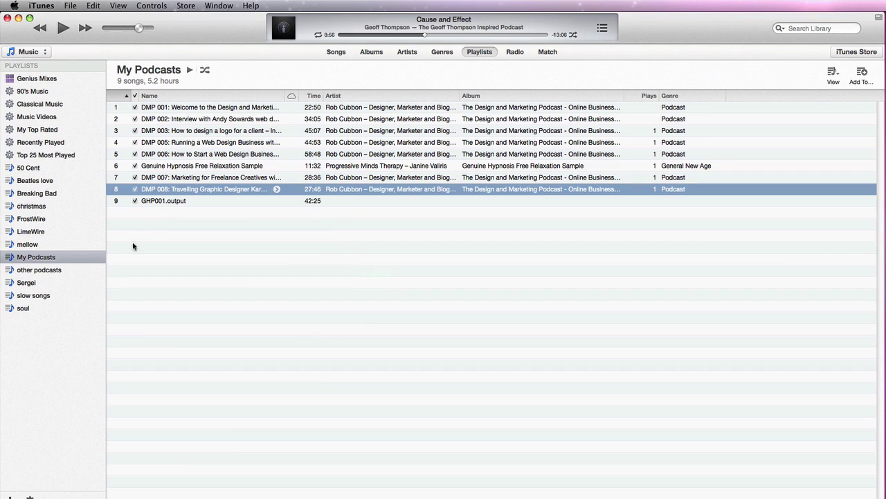
# In GHP001.output's track info, enter the name "GHP001: Live NLP Therapy by Life Coach" plus the coach's name, and set the track number to 1.
pyautogui.click(159, 201)
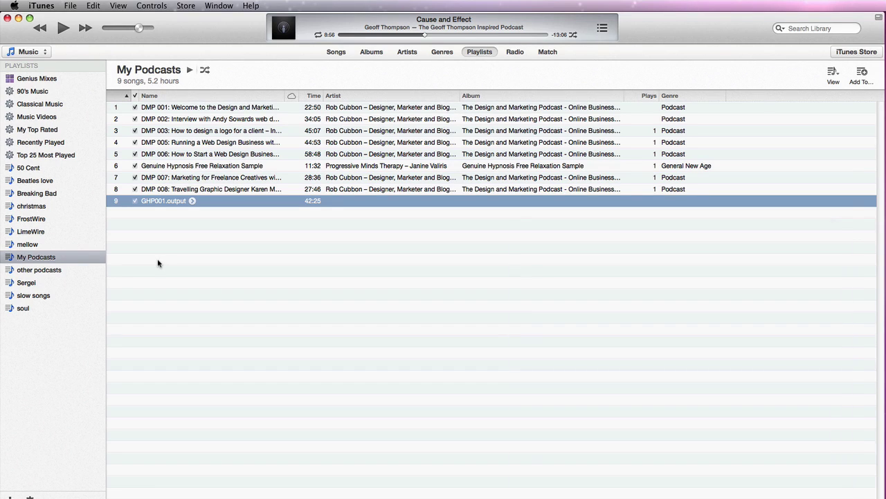
pyautogui.press('super+i')
pyautogui.moveTo(627, 223); pyautogui.dragTo(365, 98)
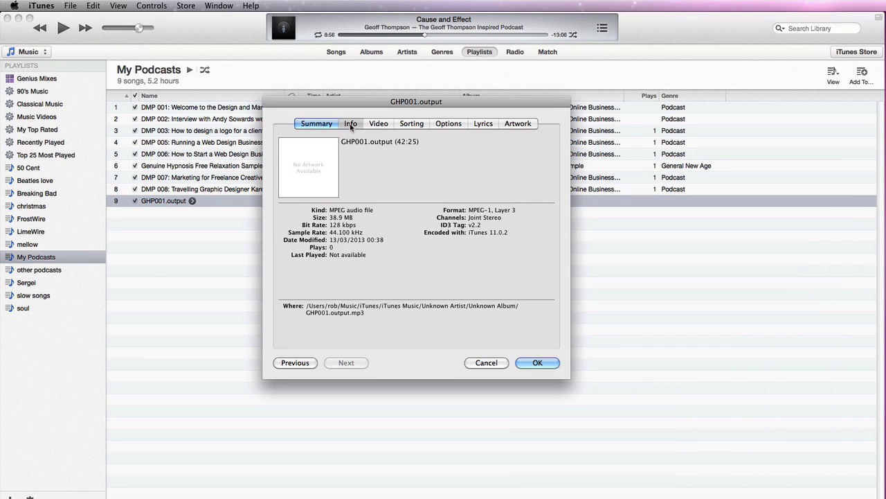
pyautogui.click(351, 125)
pyautogui.click(518, 126)
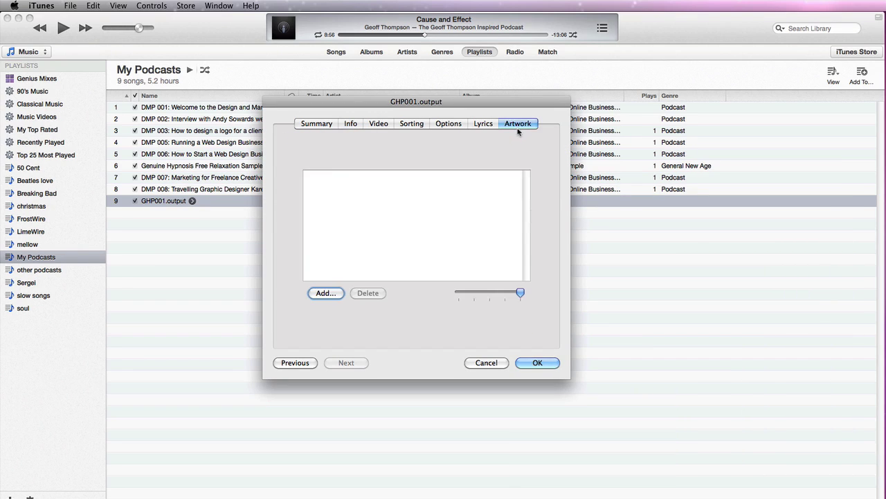
pyautogui.click(351, 125)
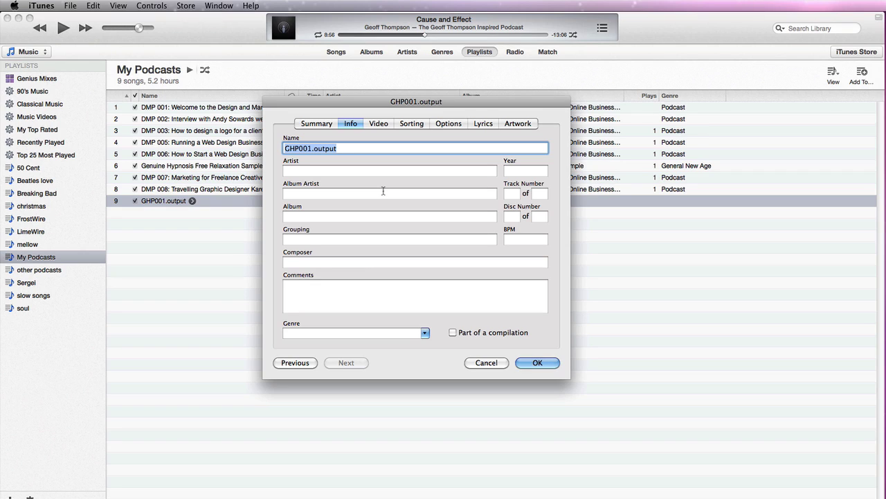
pyautogui.press('super+Tab')
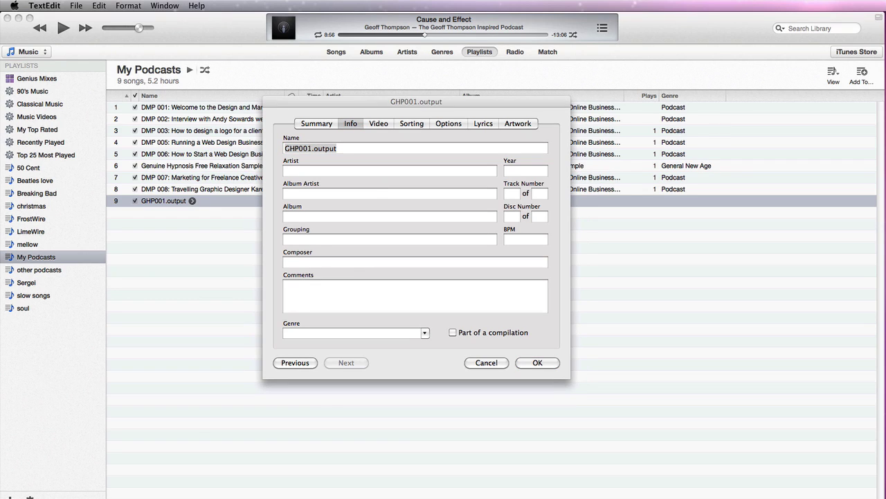
pyautogui.click(382, 148)
pyautogui.write('GHP 001: Live NLP Therapy by Life Coach Chris Delaney')
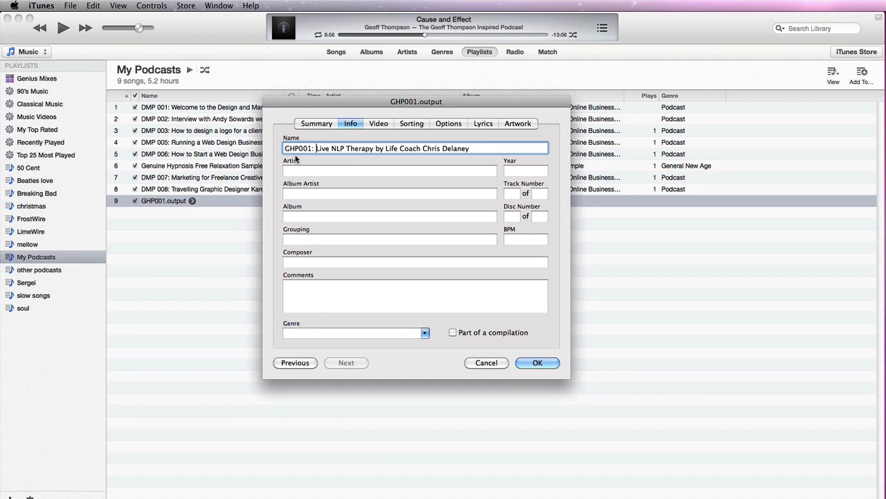
pyautogui.click(511, 197)
pyautogui.write('1')
# Fill the Artist, Album Artist and Composer fields with the host's name followed by "– NLP and Hypnosis enthusiast, happiness seeker".
pyautogui.press('super+Tab')
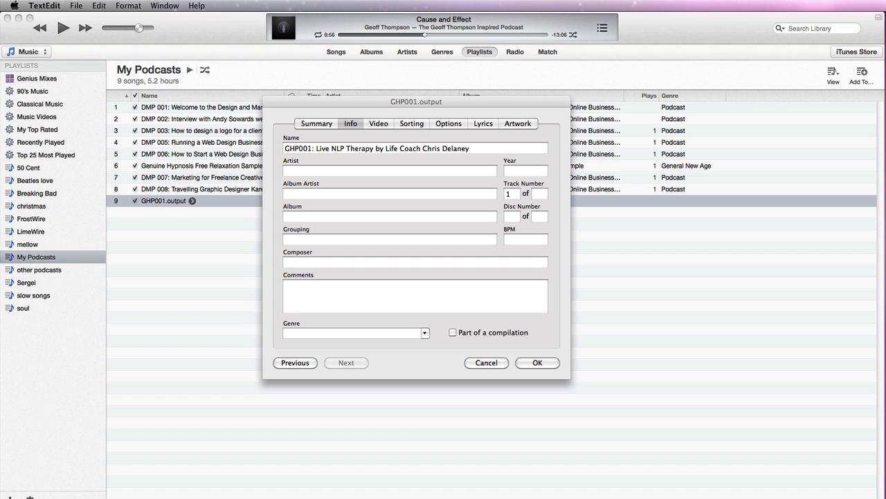
pyautogui.click(354, 170)
pyautogui.click(353, 170)
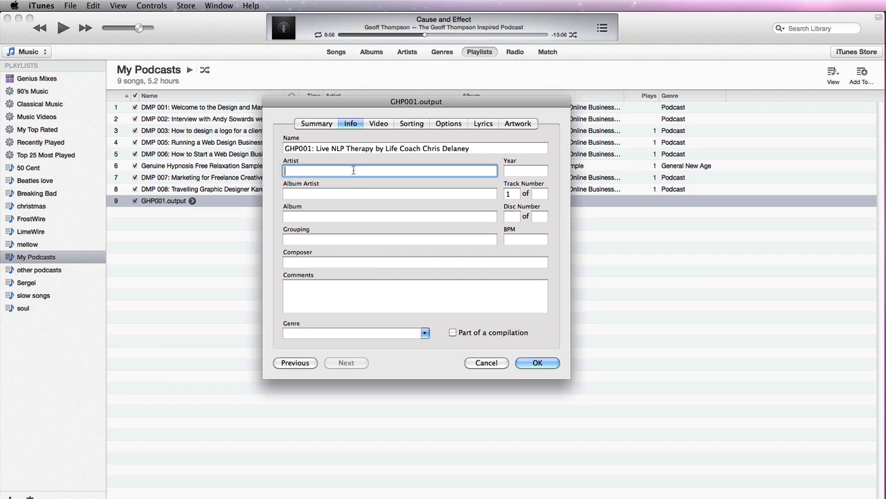
pyautogui.press('super+v')
pyautogui.write('Rob Cubbon – NLP and Hypnosis enthusiast, happiness seeker')
pyautogui.press('super+a')
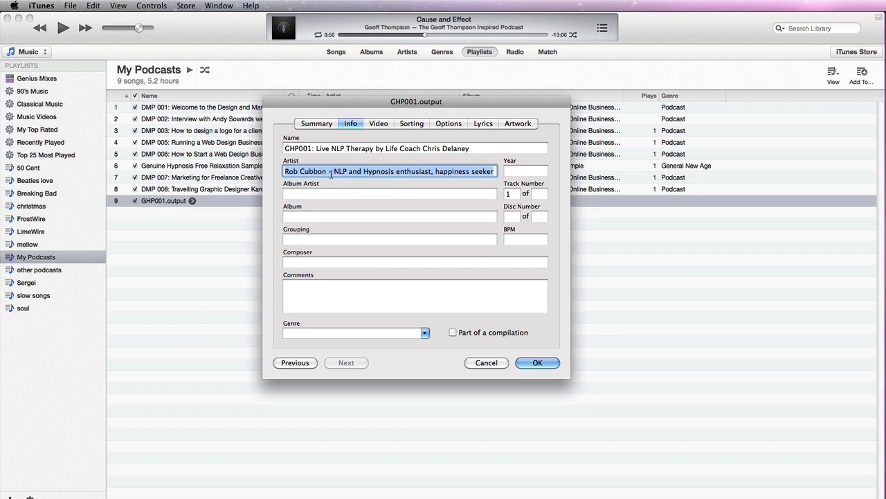
pyautogui.click(315, 193)
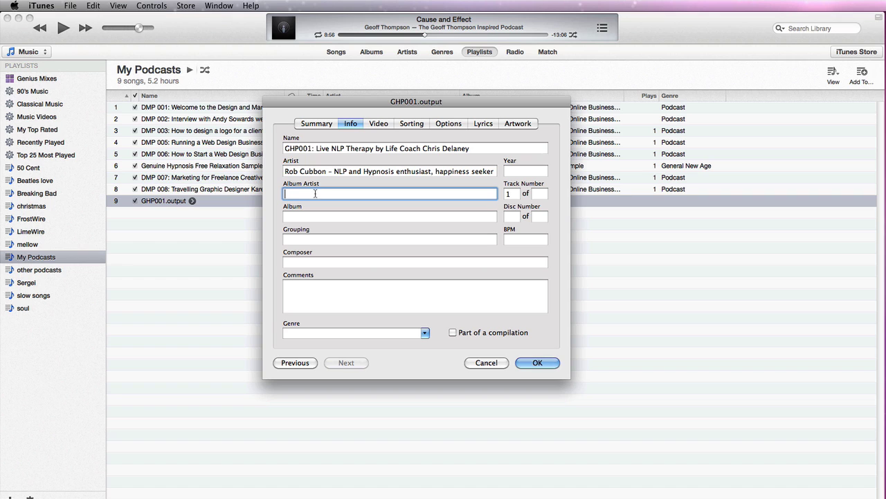
pyautogui.write('Rob Cubbon – NLP and Hypnosis enthusiast, happiness seeker')
pyautogui.click(350, 262)
pyautogui.write('Rob Cubbon – NLP and Hypnosis enthusiast, happiness seeker')
# Enter the podcast title beginning "The Genuine Hypnosis Podcast – NLP, hypnotherapy, self-help," as both Album and Grouping, copied from the TextEdit notes.
pyautogui.press('super+Tab')
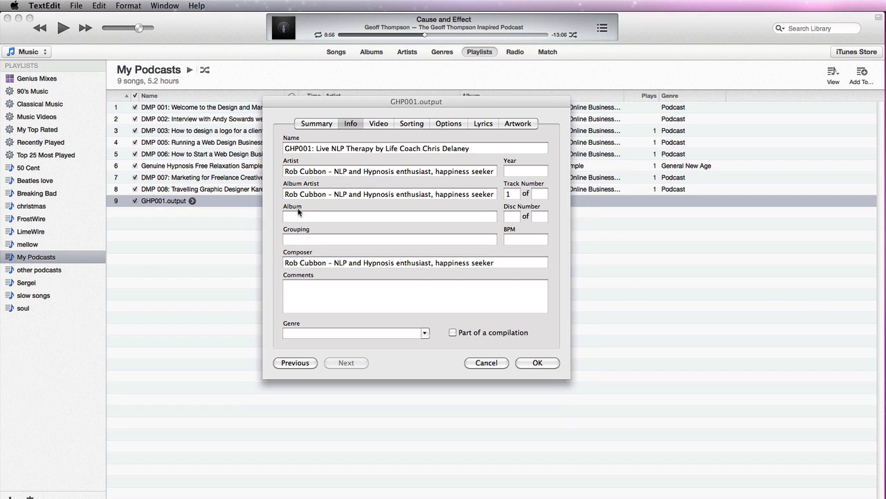
pyautogui.click(300, 216)
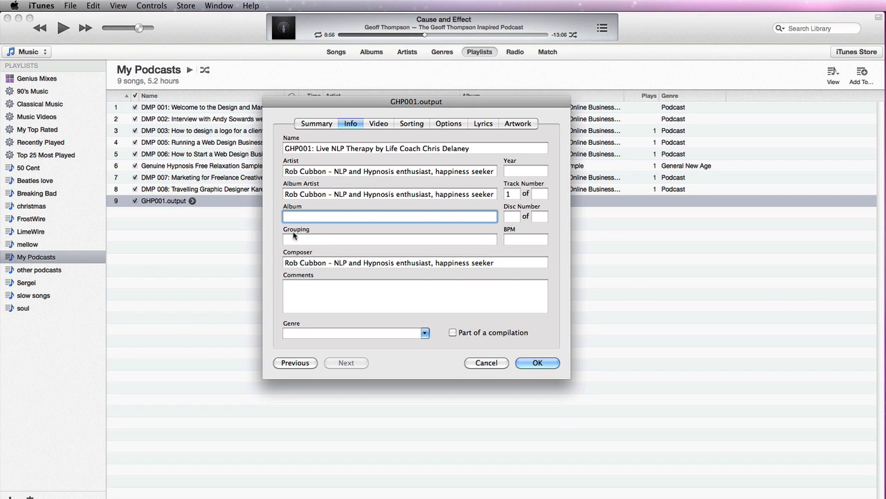
pyautogui.press('super+v')
pyautogui.click(305, 240)
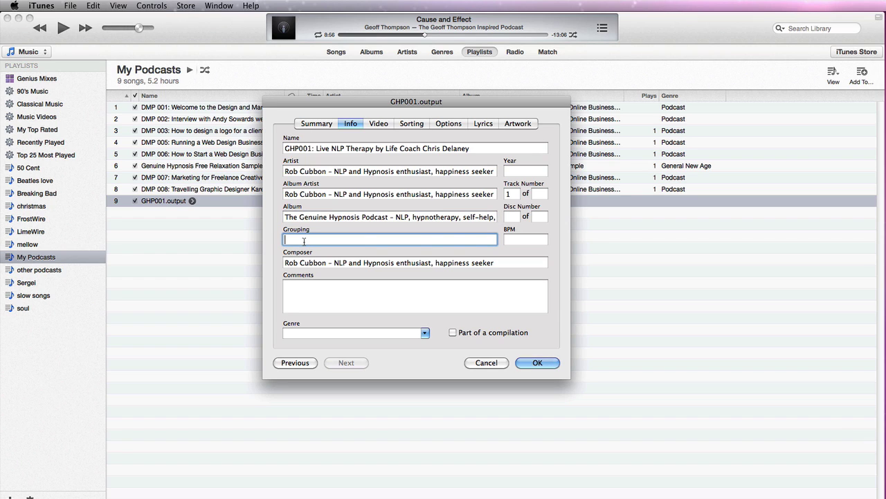
pyautogui.press('super+v')
# Add the episode description beginning "My first guest for this new exciting podcast series" to Comments and set the genre to Podcast.
pyautogui.click(393, 296)
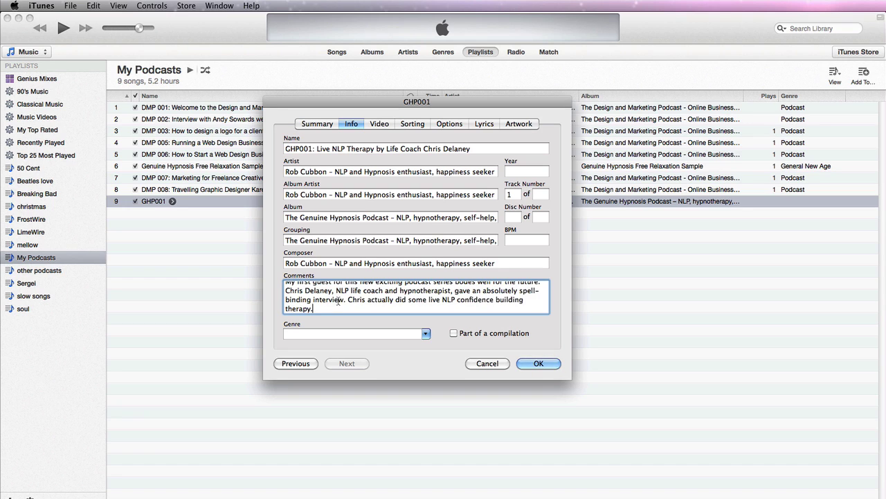
pyautogui.click(336, 333)
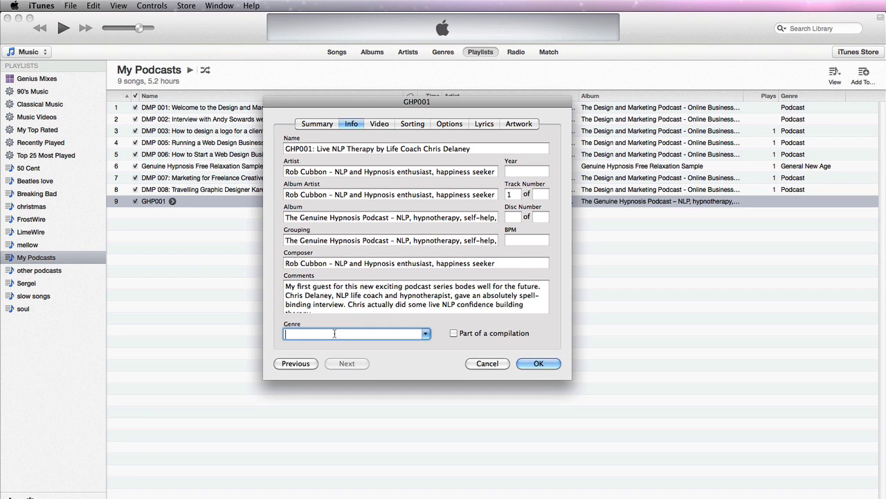
pyautogui.write('Podcast')
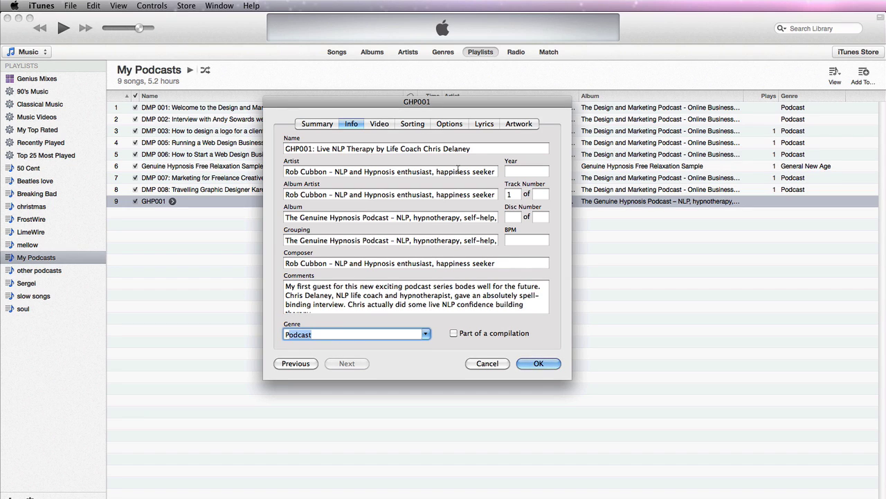
# Add GHP-icon-large-1400.png from the GHP folder as the track's artwork and save the track info.
pyautogui.click(516, 125)
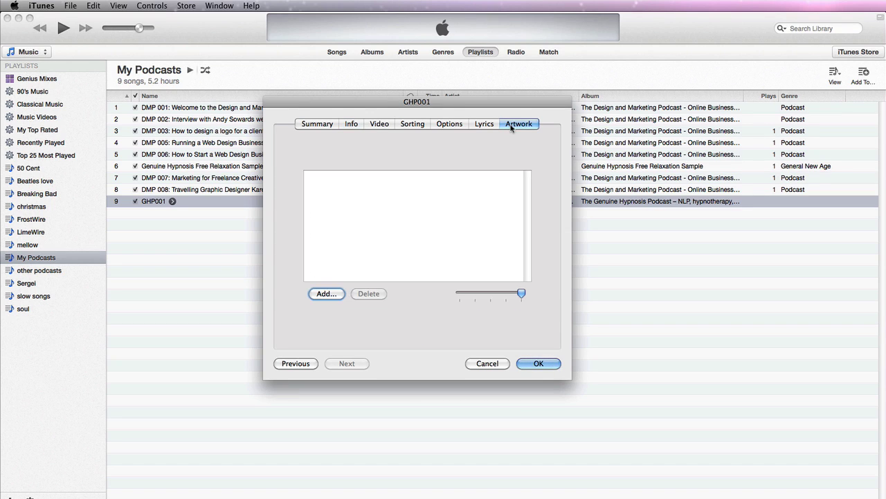
pyautogui.click(326, 293)
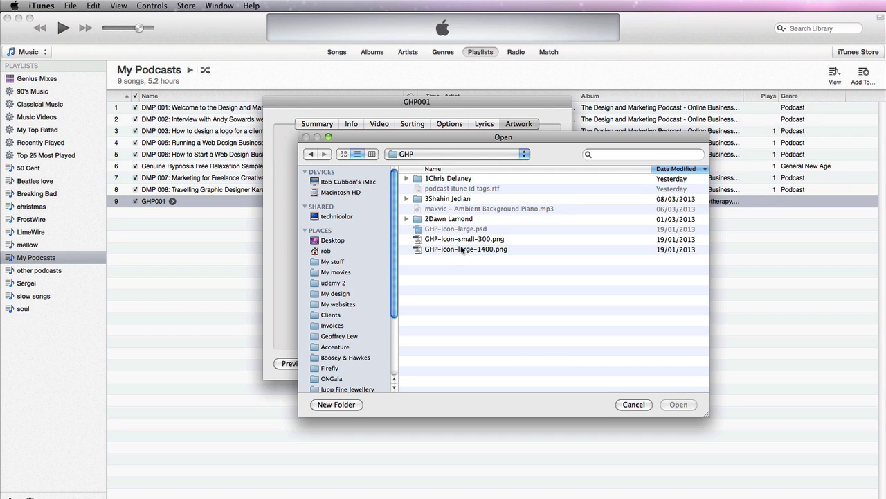
pyautogui.click(415, 251)
pyautogui.click(673, 404)
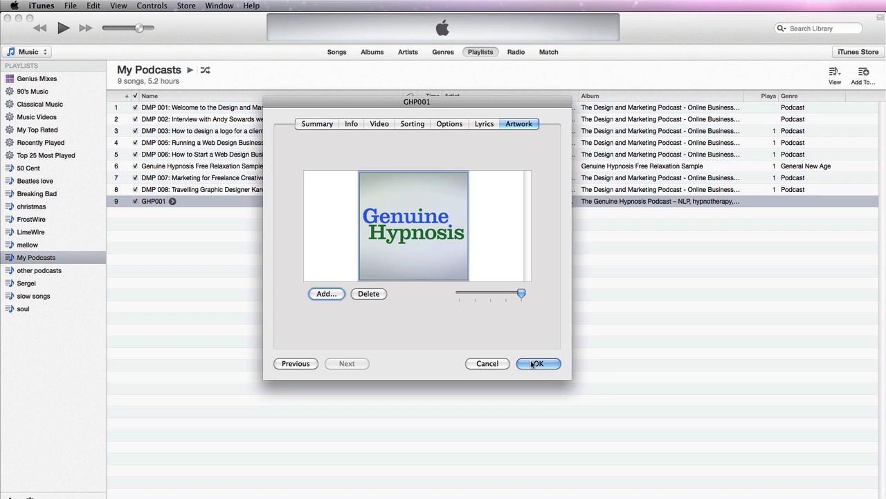
pyautogui.click(537, 363)
pyautogui.click(259, 202)
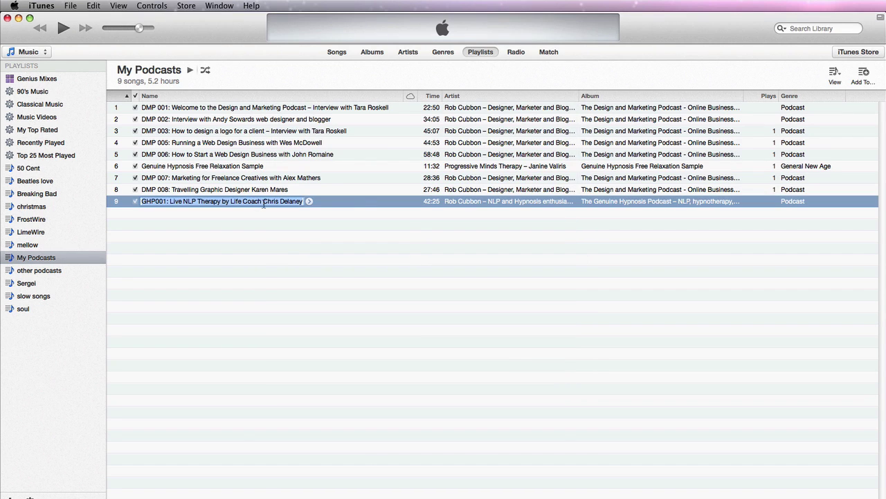
pyautogui.click(352, 200)
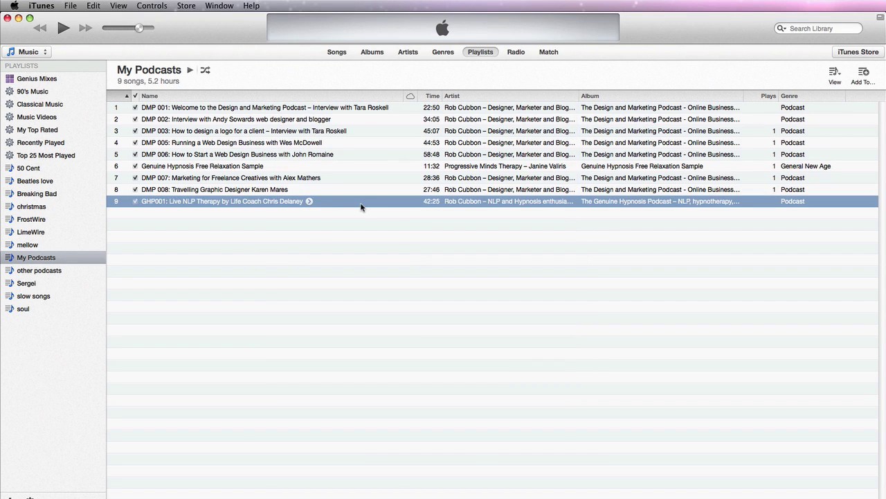
# Switch to Libsyn in Chrome, publish GHP001.mp3 from the Desktop as a file for download only, and select its direct download URL.
pyautogui.press('super+Tab')
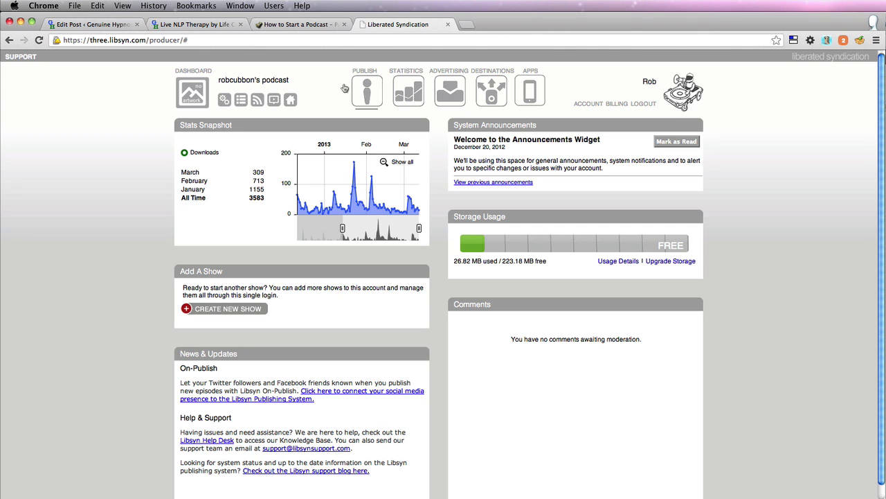
pyautogui.click(366, 91)
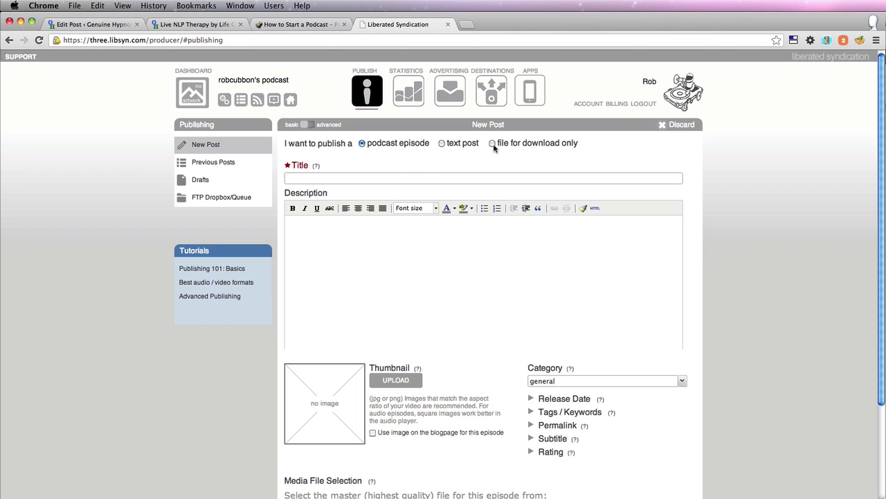
pyautogui.click(492, 143)
pyautogui.click(320, 247)
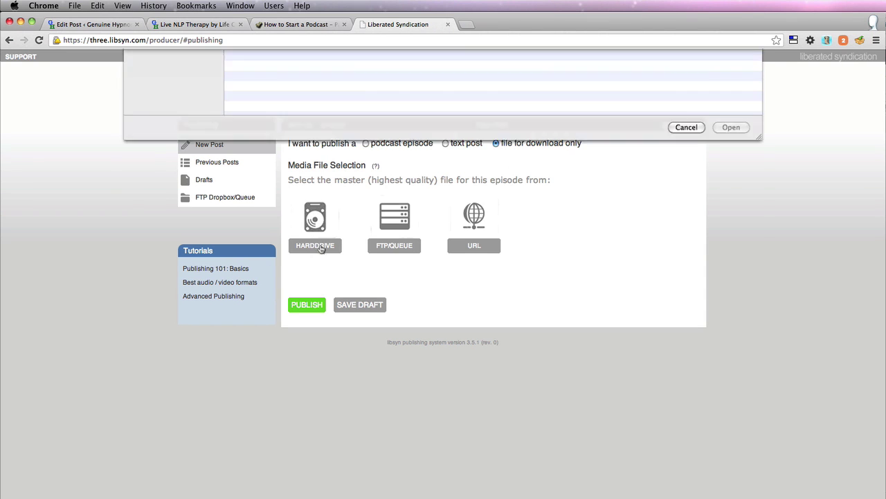
pyautogui.click(284, 86)
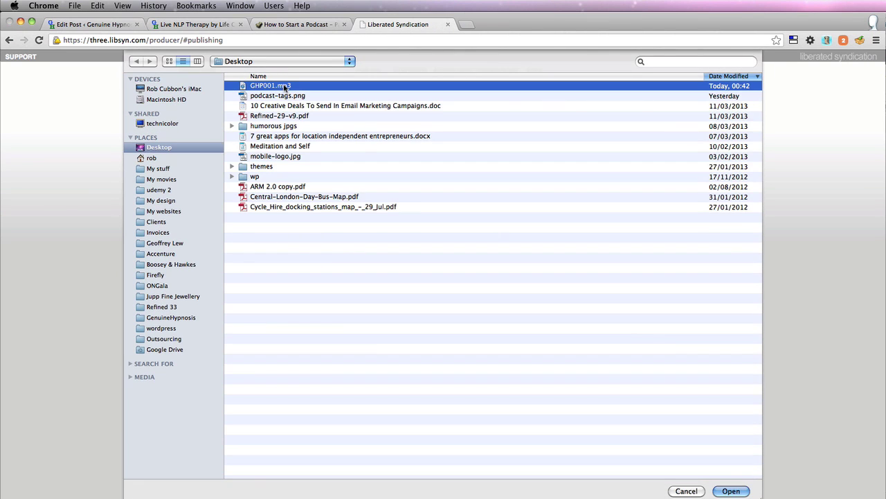
pyautogui.click(739, 493)
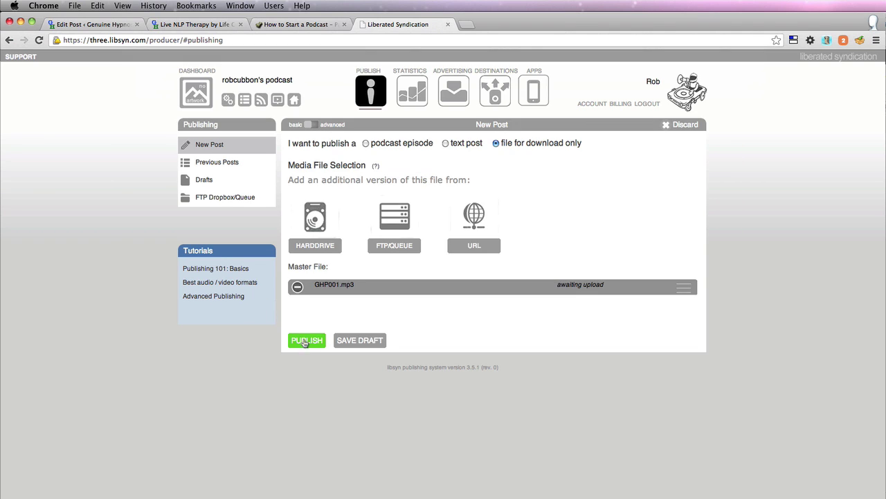
pyautogui.click(305, 341)
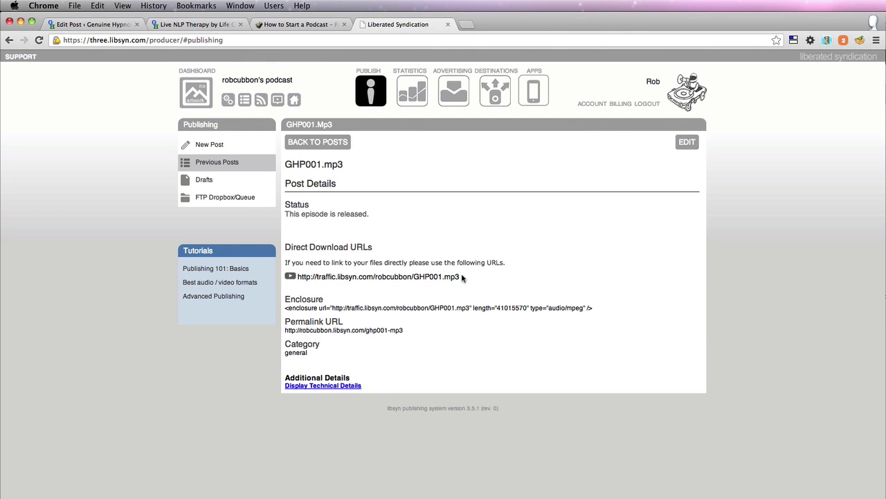
pyautogui.moveTo(481, 279); pyautogui.dragTo(297, 276)
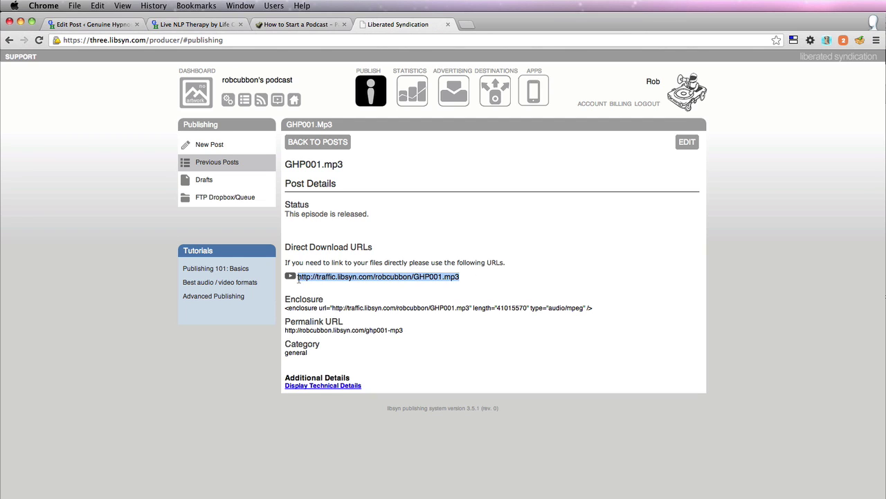
pyautogui.click(546, 280)
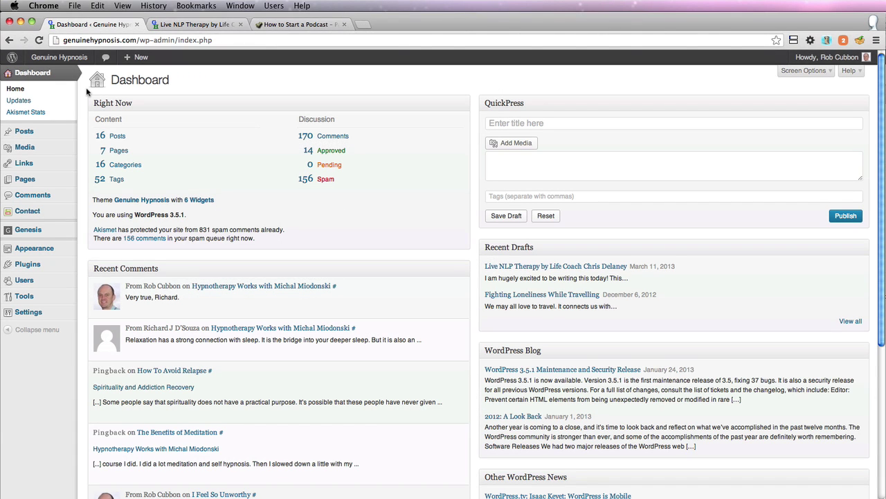
# Find the Blubrry PowerPress Podcasting plugin by searching WordPress plugins for "powerpress", and install and activate it.
pyautogui.click(28, 264)
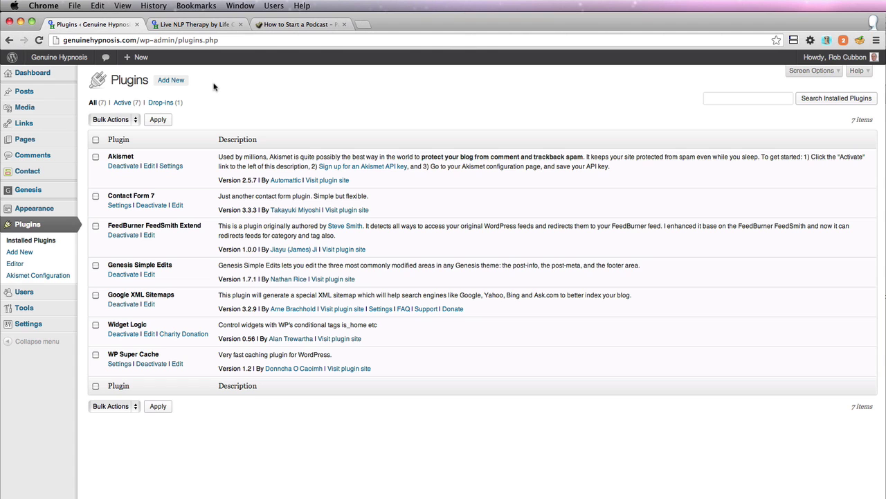
pyautogui.click(163, 81)
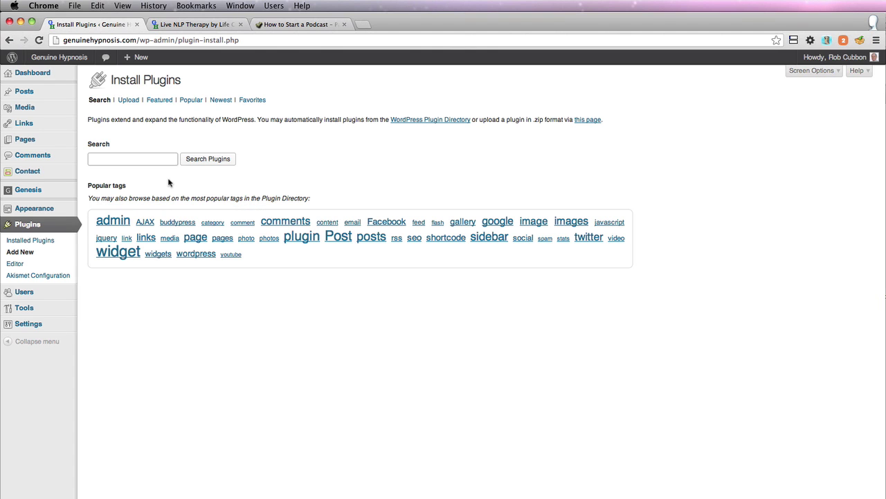
pyautogui.write('power')
pyautogui.press('Return')
pyautogui.write('press')
pyautogui.click(272, 123)
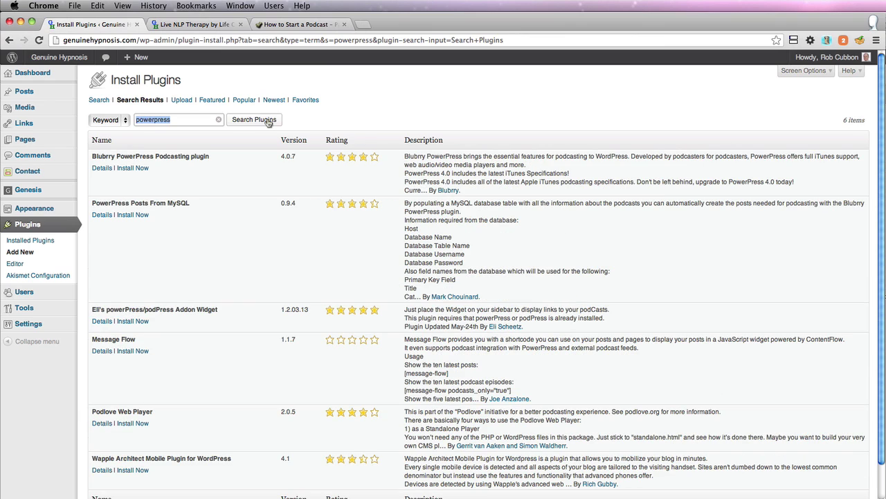
pyautogui.click(132, 167)
pyautogui.click(767, 238)
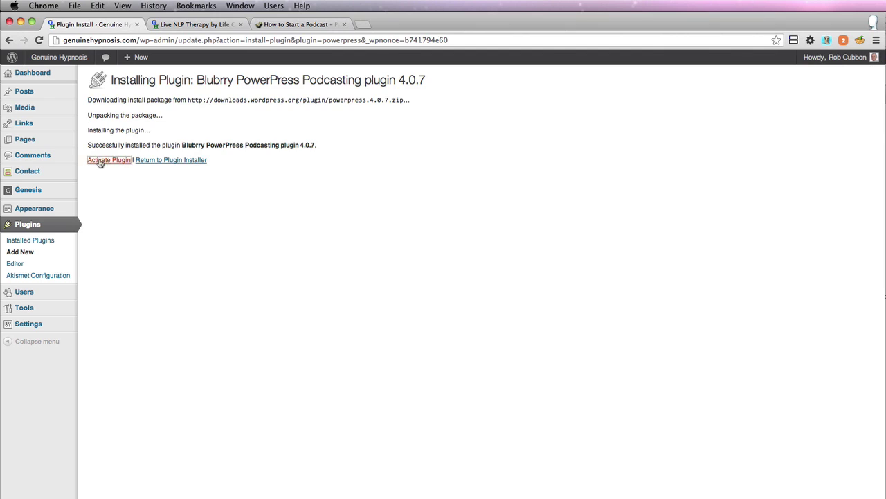
pyautogui.click(100, 160)
# Enable Custom Podcast Channels in the PowerPress basic settings and save the changes.
pyautogui.click(48, 348)
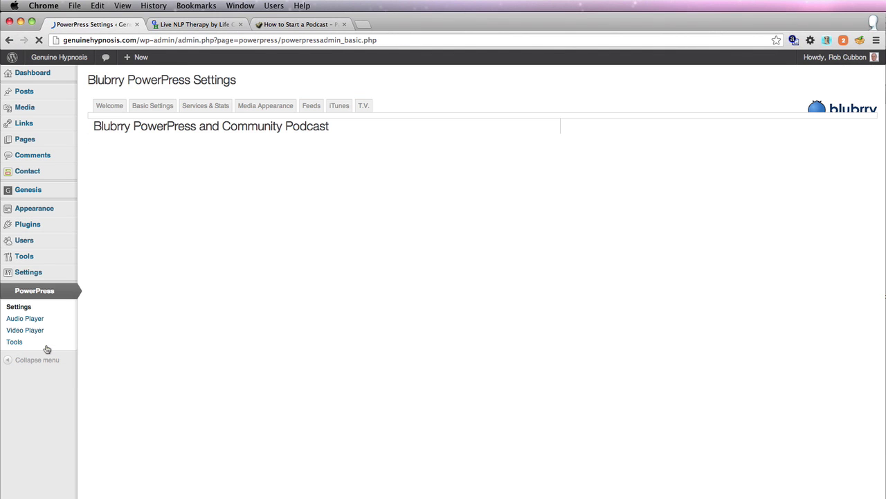
pyautogui.click(148, 109)
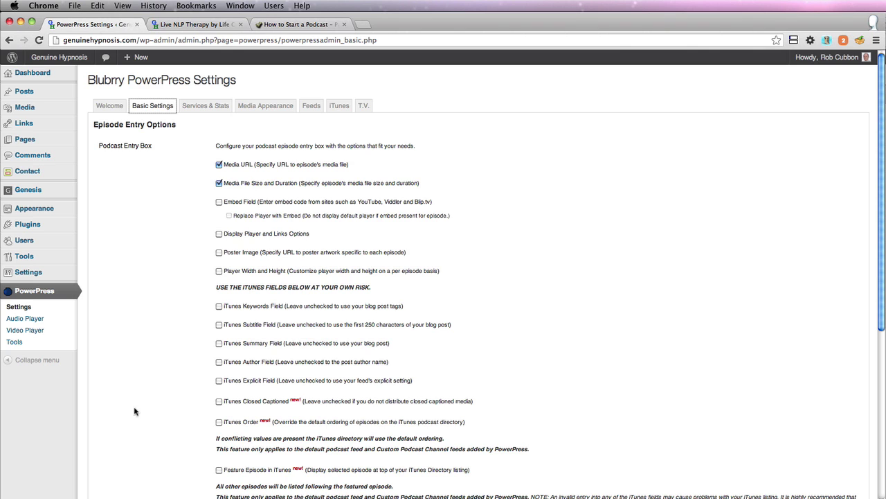
pyautogui.scroll(-5, 121, 351)
pyautogui.click(122, 348)
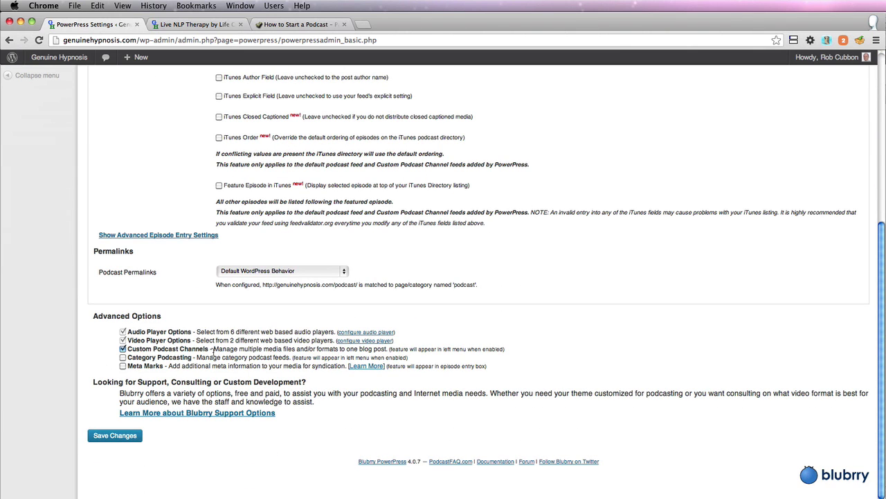
pyautogui.click(112, 438)
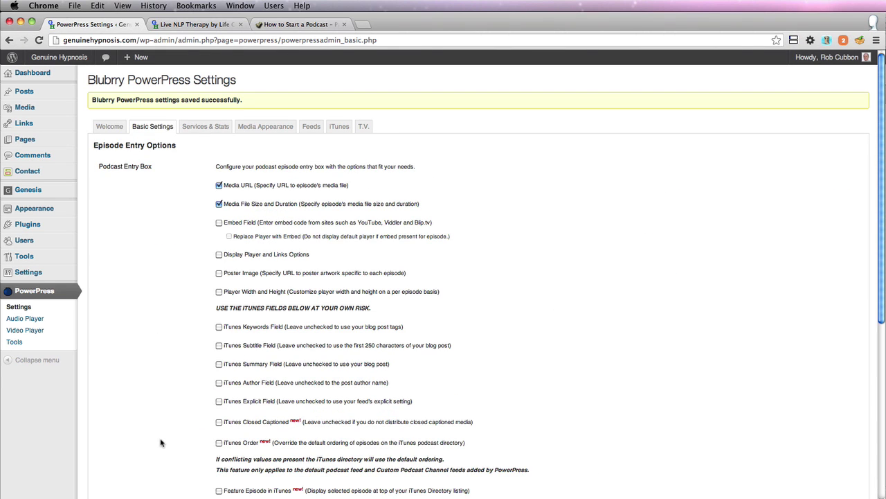
# Set the PowerPress media player and links to display above the page content in blog posts and pages.
pyautogui.click(205, 126)
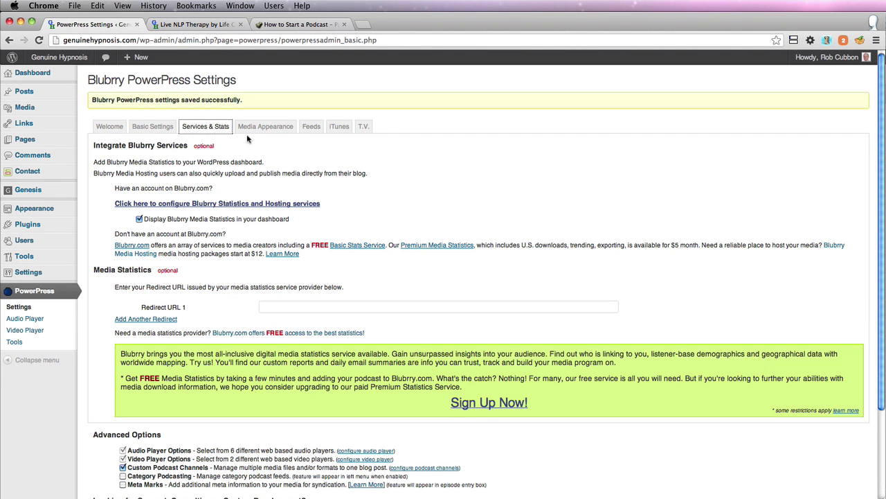
pyautogui.click(261, 126)
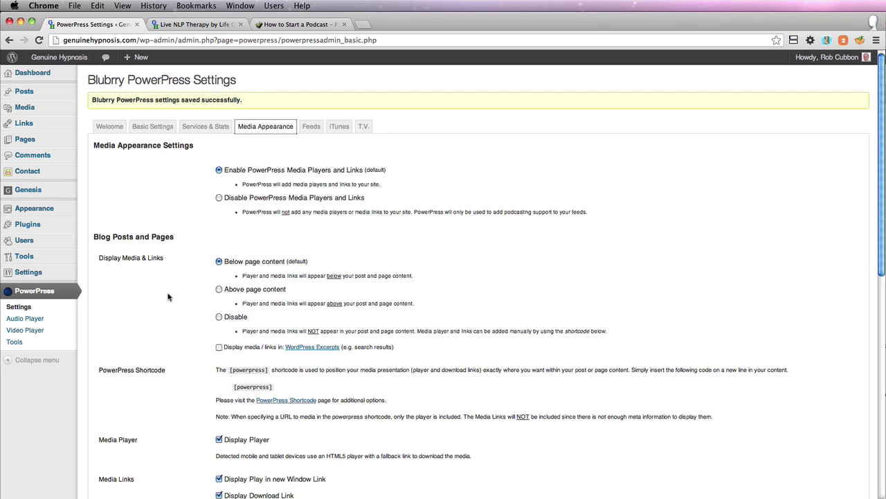
pyautogui.click(219, 288)
pyautogui.scroll(-5, 530, 471)
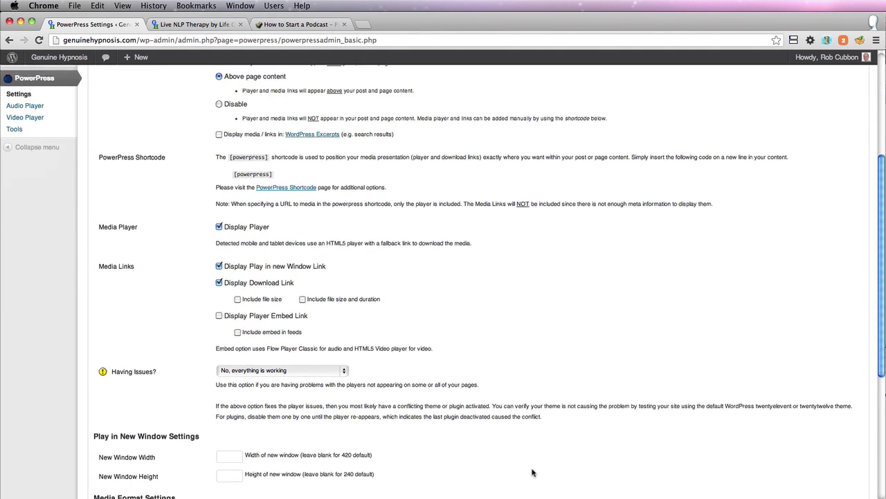
pyautogui.scroll(-1, 532, 472)
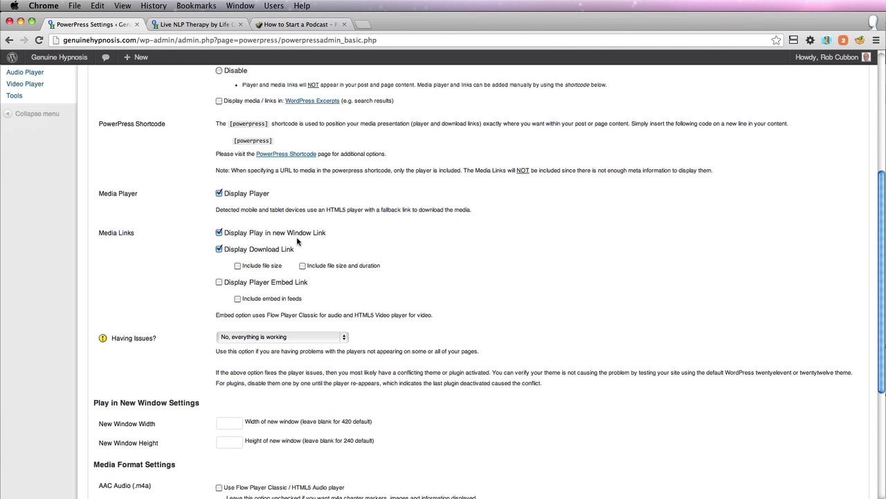
# Save the media appearance settings, and set the podcast feed to show the most recent 50 episodes.
pyautogui.scroll(-5, 298, 241)
pyautogui.click(104, 436)
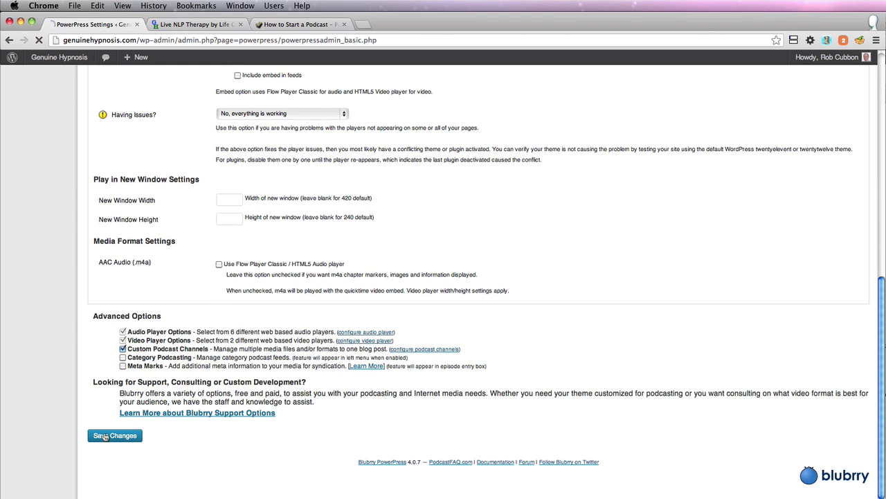
pyautogui.click(311, 128)
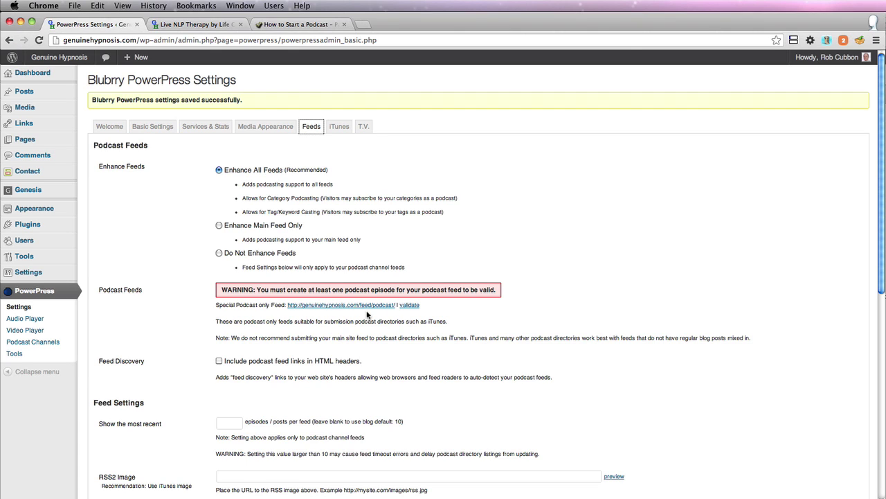
pyautogui.scroll(-8, 367, 315)
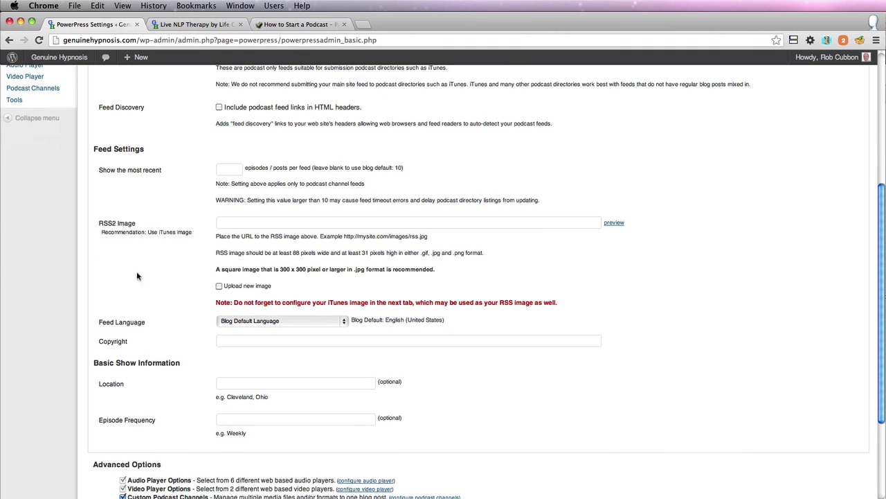
pyautogui.click(232, 170)
pyautogui.write('50')
pyautogui.press('Tab')
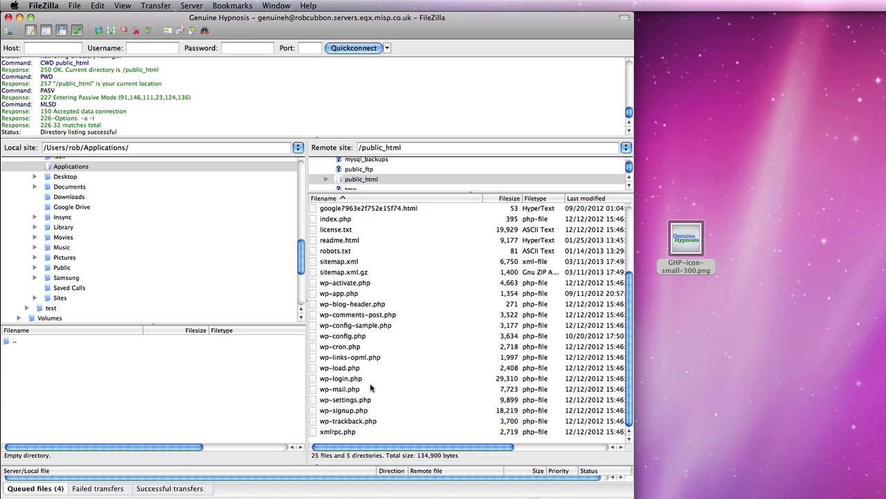
# Switch to FileZilla and create a directory named podcast inside public_html on the remote site.
pyautogui.click(372, 388)
pyautogui.rightClick(374, 388)
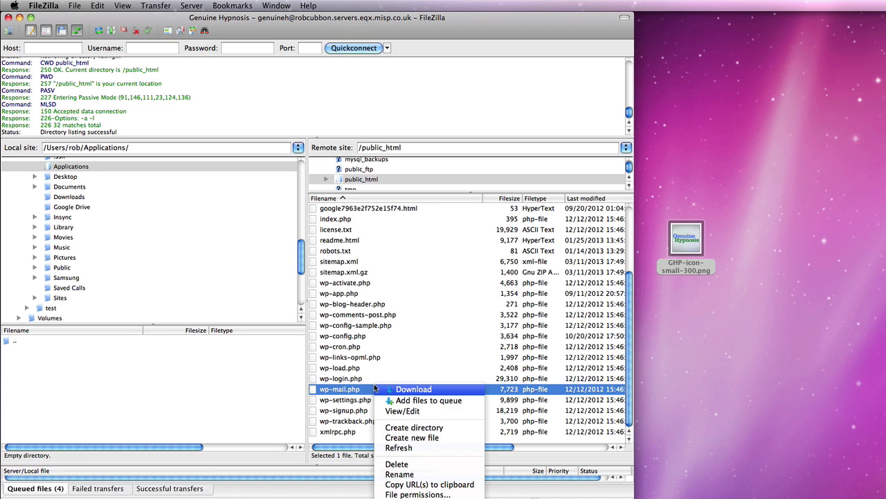
pyautogui.click(387, 428)
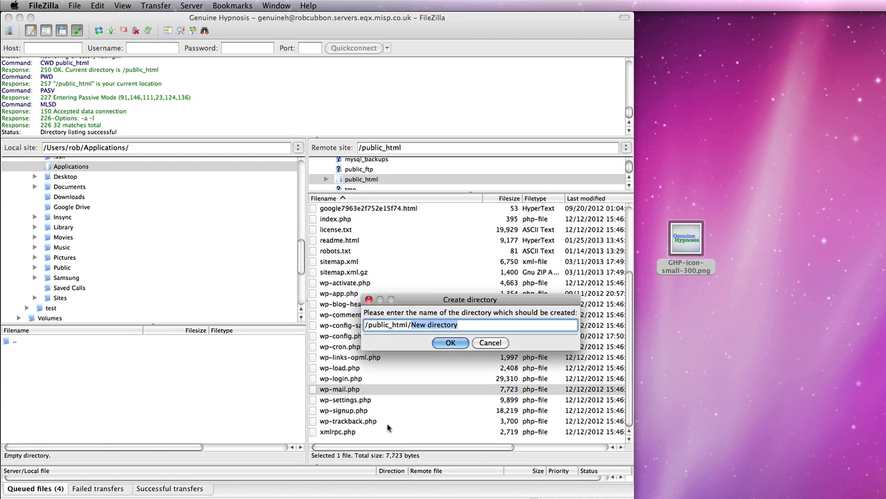
pyautogui.write('podcast')
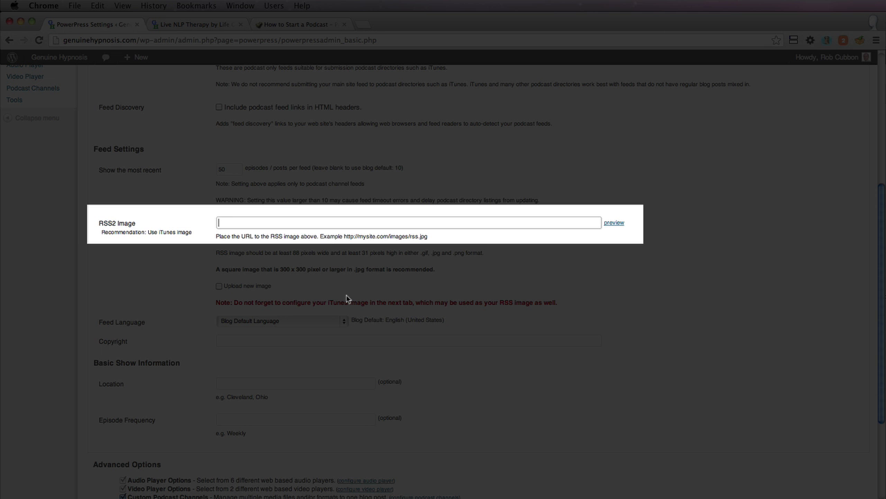
pyautogui.write('http://genuinehypnosis.com/')
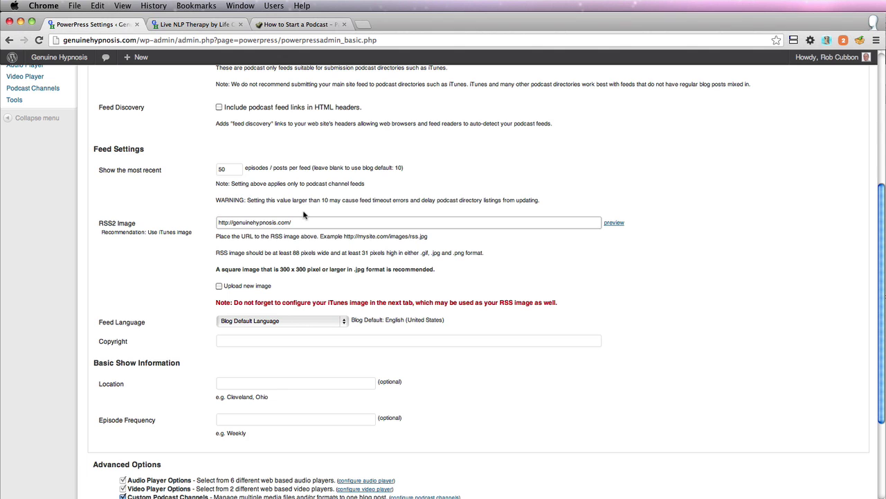
pyautogui.write('podcast/')
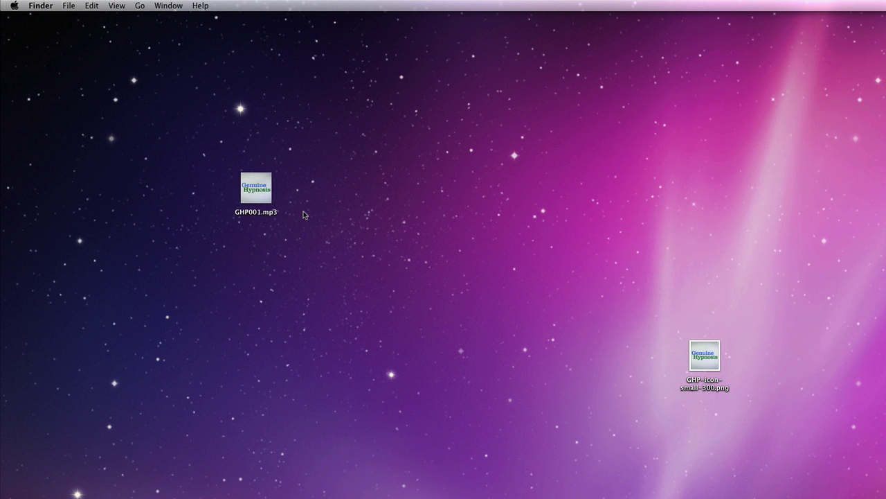
pyautogui.click(678, 392)
pyautogui.press('super+c')
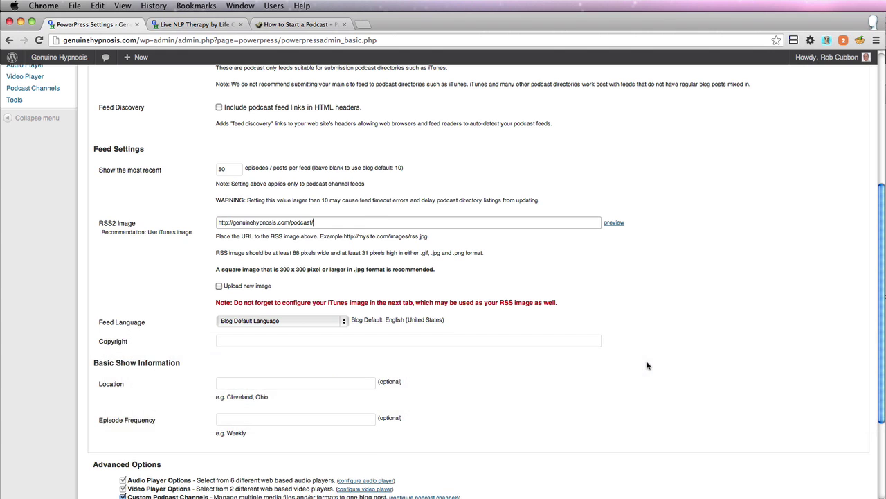
pyautogui.press('super+v')
pyautogui.click(616, 224)
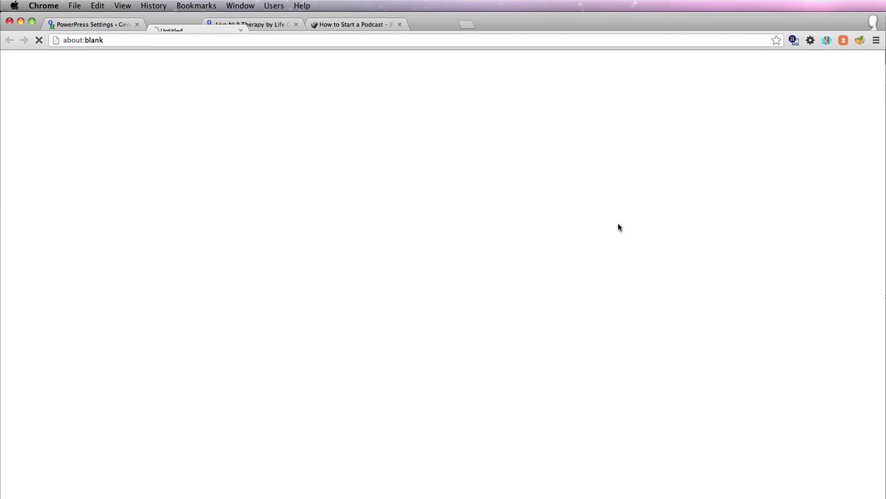
pyautogui.click(239, 25)
# Fill in the feed's copyright notice, location London, UK and episode frequency Bi-weekly, and save the changes.
pyautogui.scroll(-1, 354, 319)
pyautogui.click(333, 334)
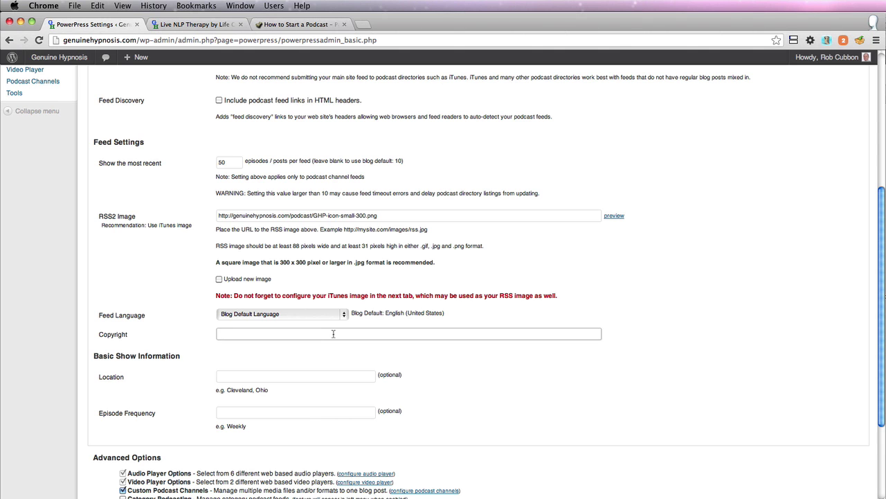
pyautogui.press('super+v')
pyautogui.press('Tab')
pyautogui.scroll(-2, 353, 372)
pyautogui.write('London, UK')
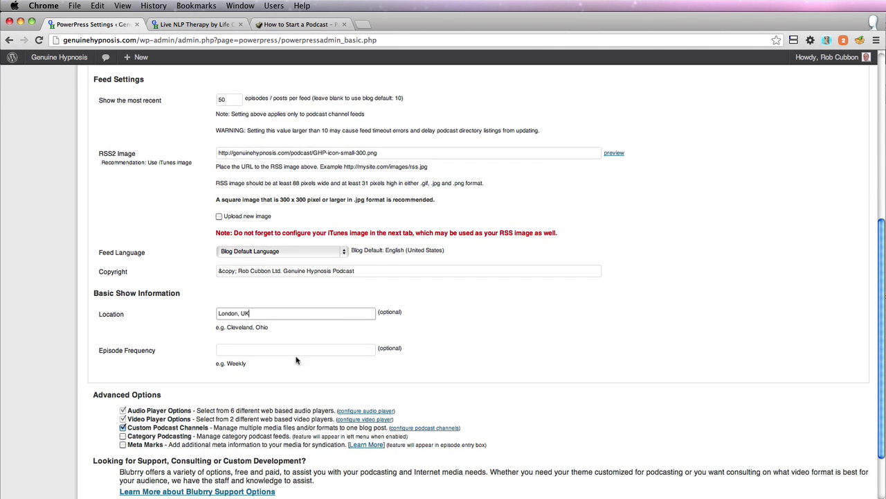
pyautogui.click(297, 350)
pyautogui.click(277, 360)
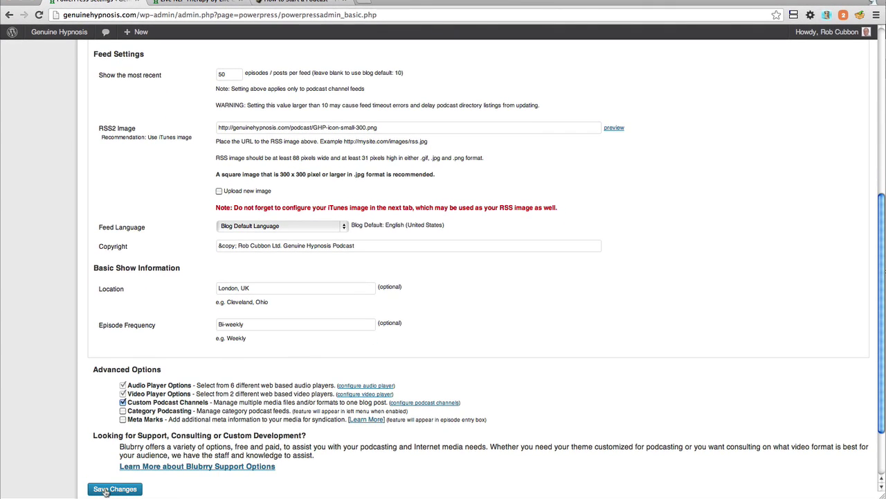
pyautogui.click(106, 490)
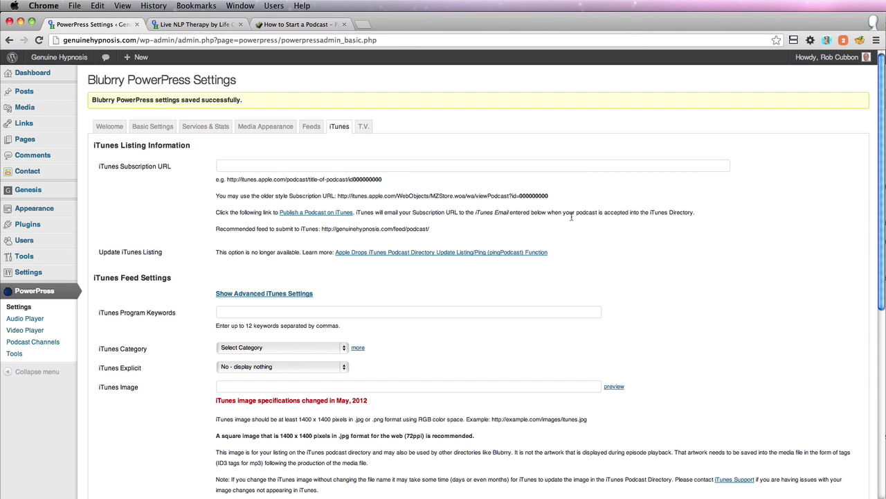
# Enter the iTunes program keywords nlp, hypnosis, hypnotherapy, self help, self development, self improvement.
pyautogui.click(223, 165)
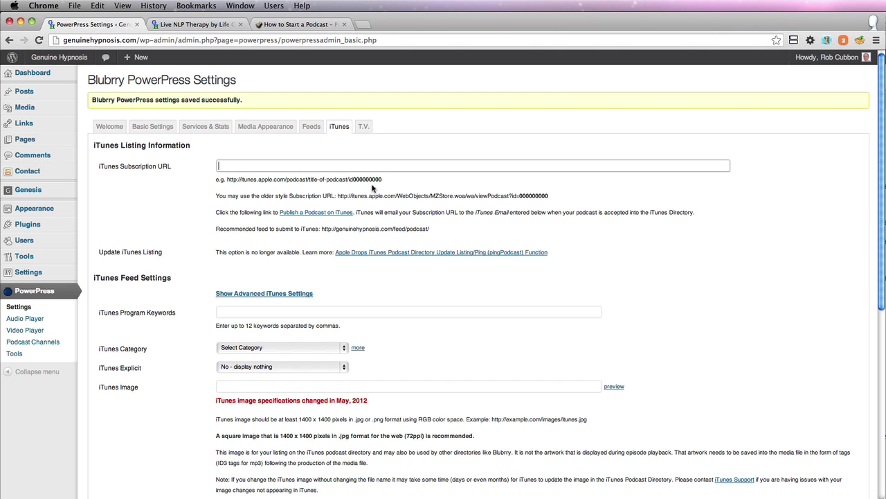
pyautogui.scroll(-3, 371, 187)
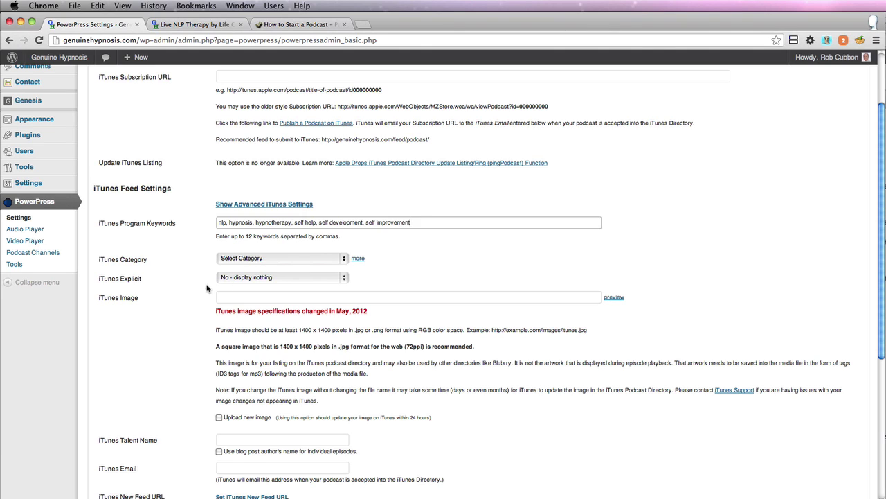
pyautogui.click(172, 300)
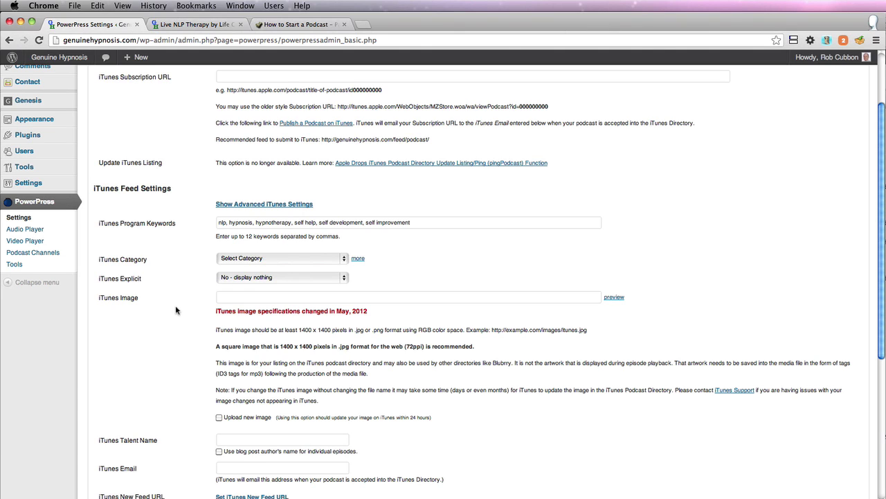
# Set the three iTunes categories to Health > Self-Help, Religion & Spirituality > Spirituality, and Health > Alternative Health.
pyautogui.click(291, 257)
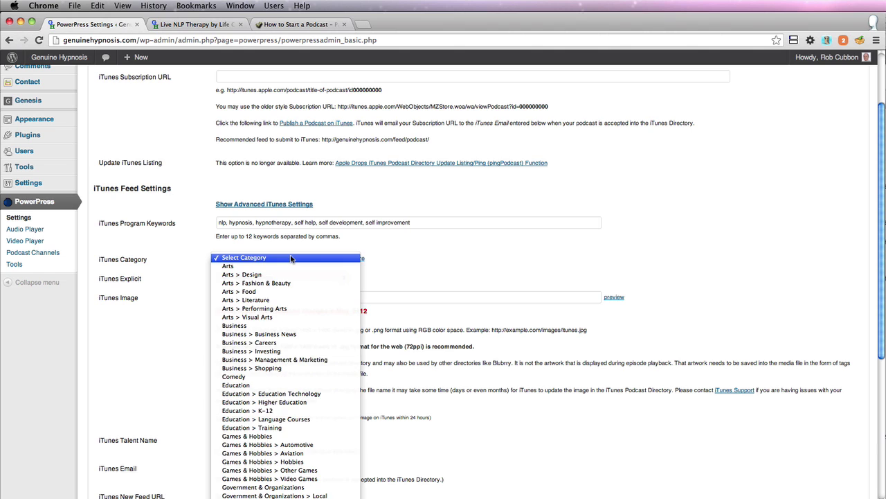
pyautogui.click(292, 449)
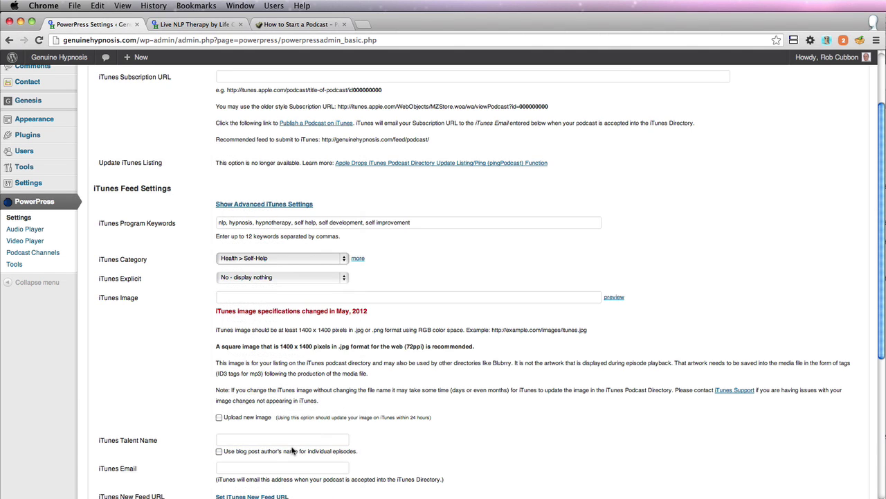
pyautogui.click(358, 258)
pyautogui.click(274, 278)
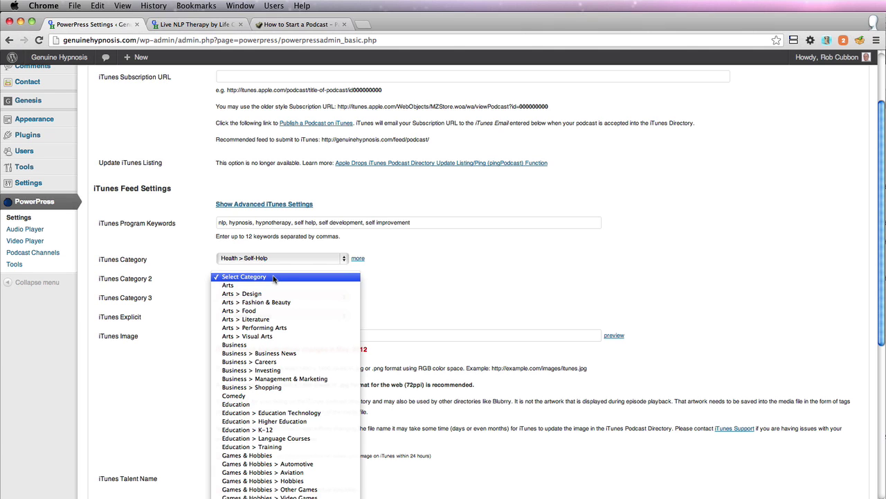
pyautogui.scroll(-5, 273, 278)
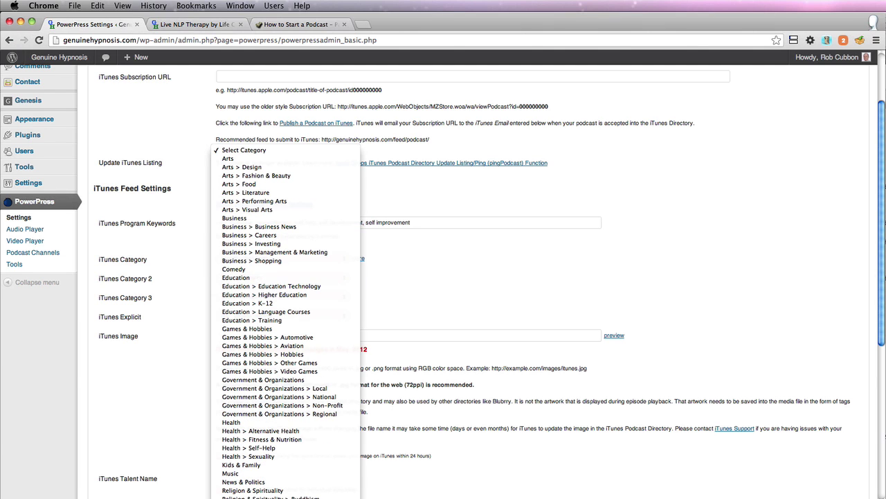
pyautogui.click(310, 430)
# Set the iTunes Explicit rating to Clean - no explicit content.
pyautogui.scroll(-3, 97, 191)
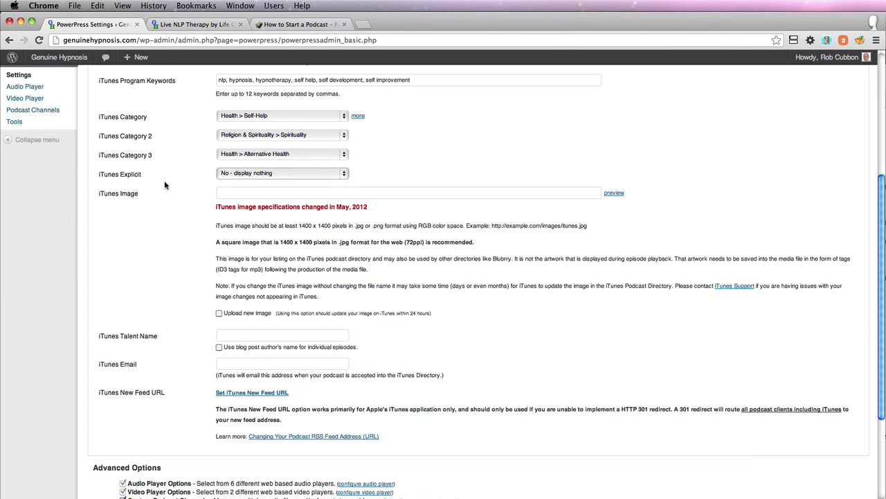
pyautogui.click(232, 176)
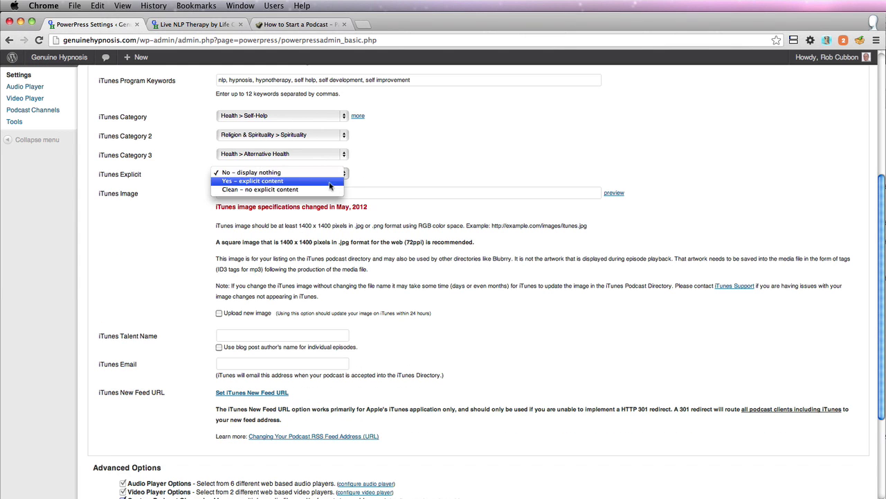
pyautogui.click(326, 189)
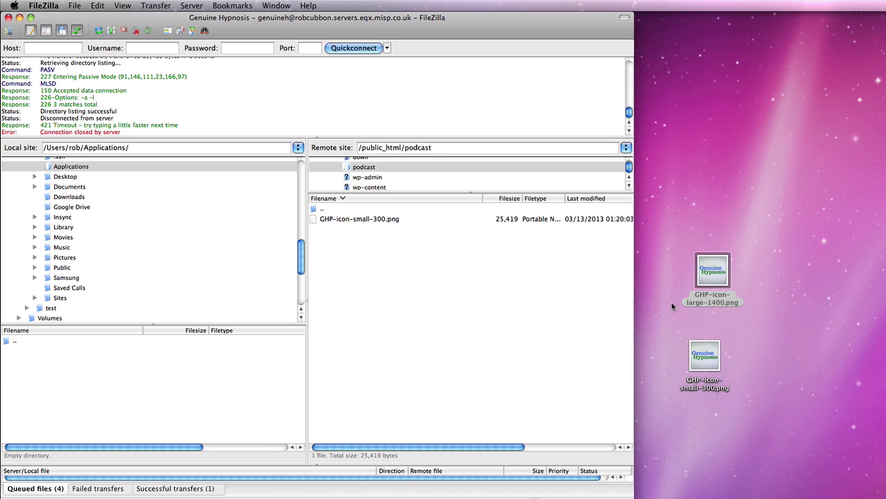
# Upload GHP-icon-large-1400.png to the remote podcast directory in FileZilla, then in Chrome use its URL as the iTunes image and preview it.
pyautogui.moveTo(714, 271); pyautogui.dragTo(395, 321)
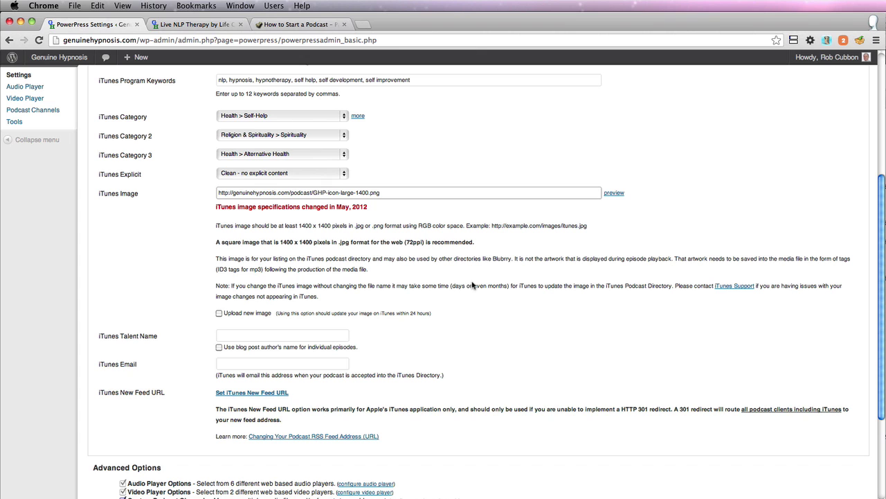
pyautogui.click(522, 272)
pyautogui.click(614, 194)
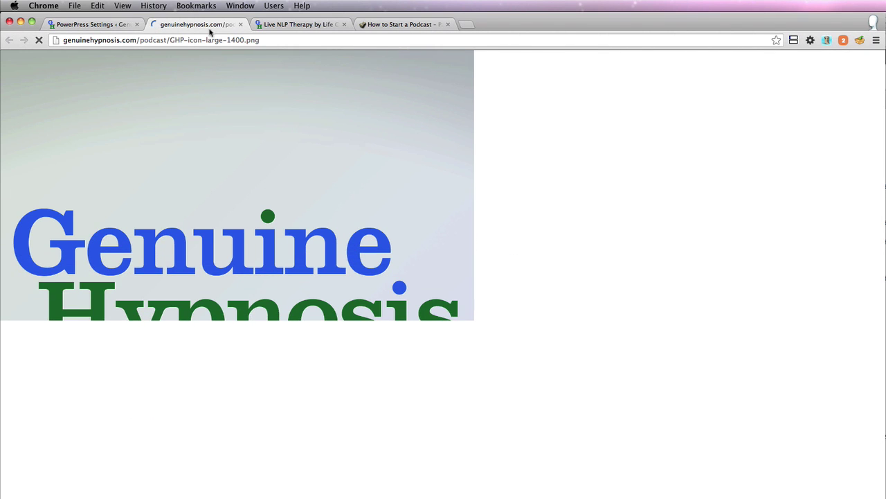
pyautogui.click(241, 25)
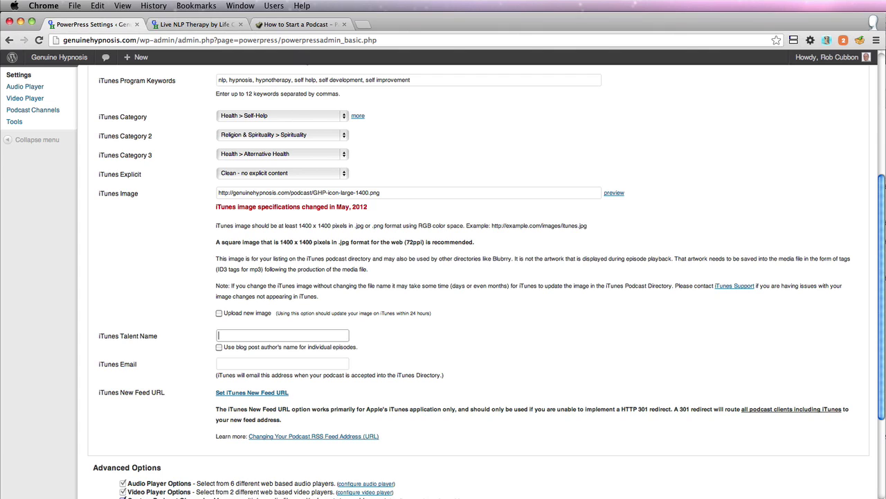
# Fill in the iTunes talent name with the host's name and description, enter the contact e-mail, and save the changes.
pyautogui.press('super+Tab')
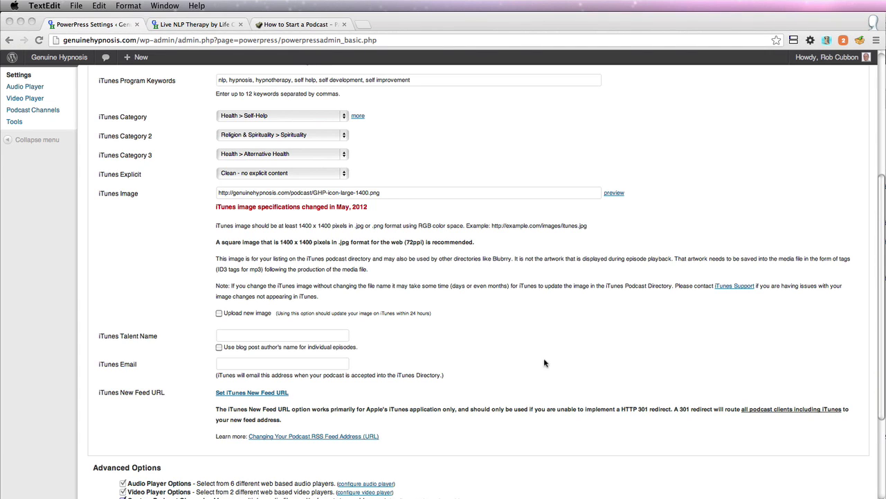
pyautogui.press('super+Tab')
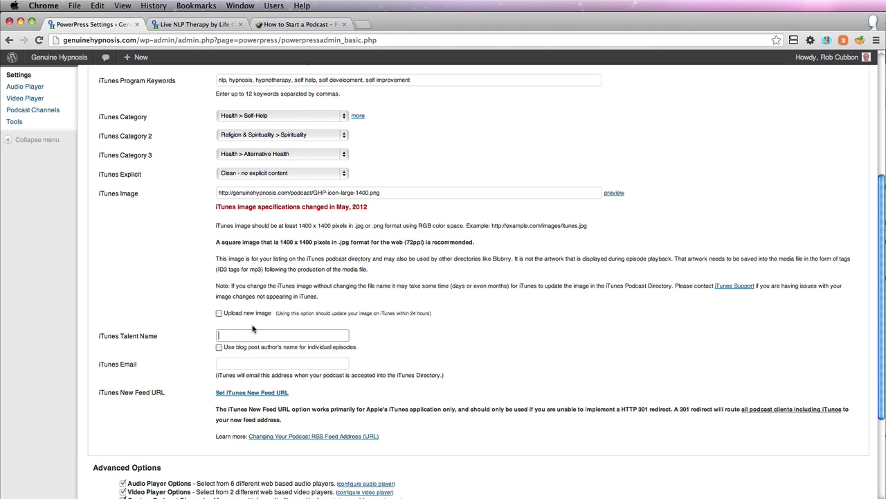
pyautogui.press('super+v')
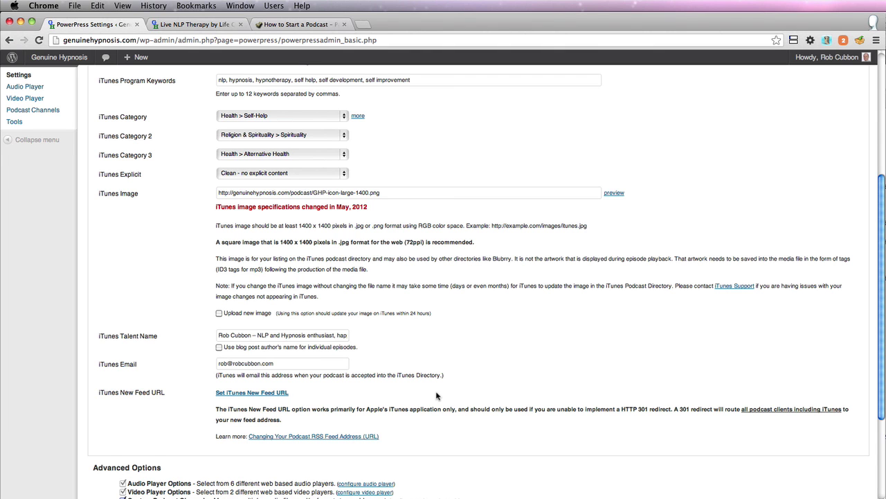
pyautogui.scroll(-5, 436, 395)
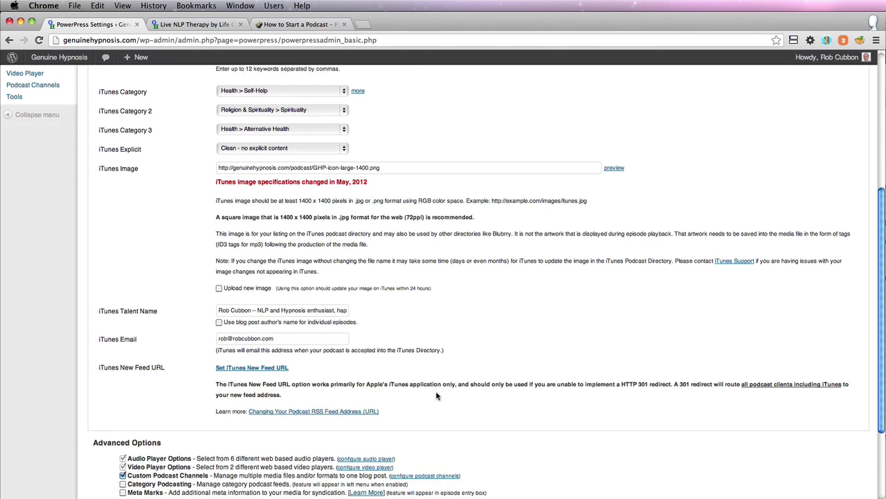
pyautogui.click(115, 435)
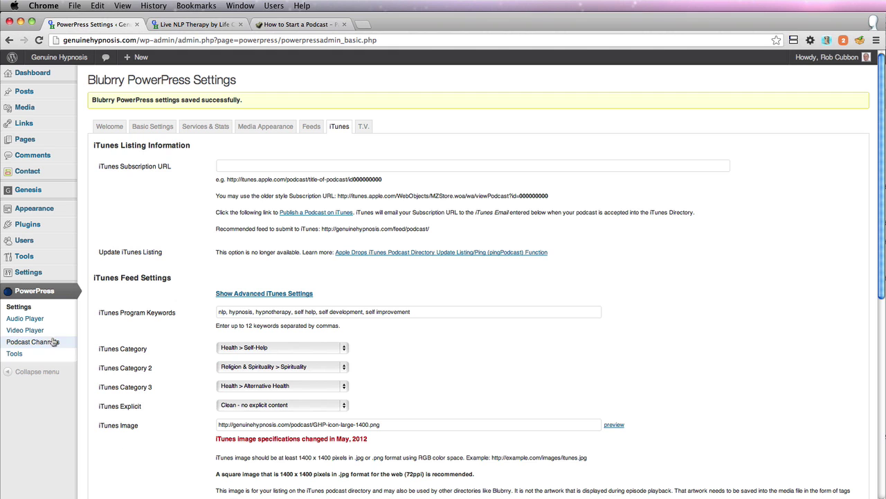
# Look over the PowerPress basic settings and open the Podcast Channels page.
pyautogui.click(158, 128)
pyautogui.scroll(-10, 163, 269)
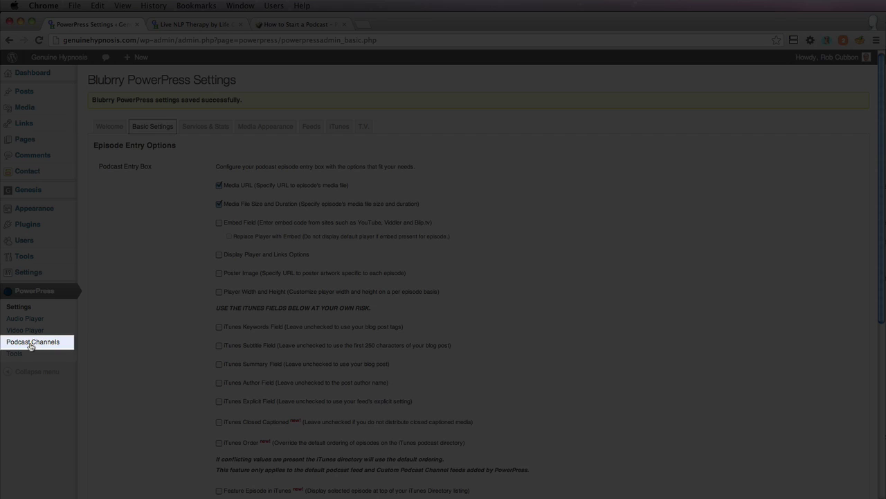
pyautogui.click(32, 343)
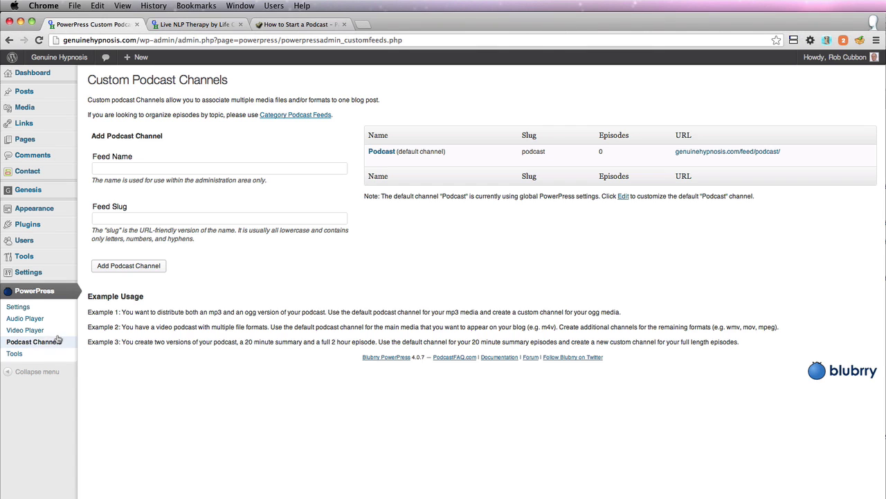
# Edit the default Podcast channel, set its feed title to "The Genuine Hypnosis Happiness Podcast", and save the changes.
pyautogui.click(374, 161)
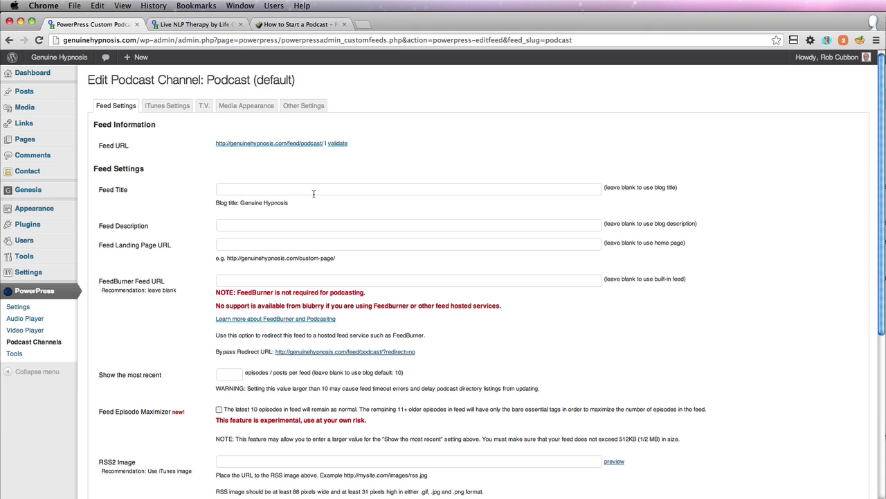
pyautogui.click(322, 192)
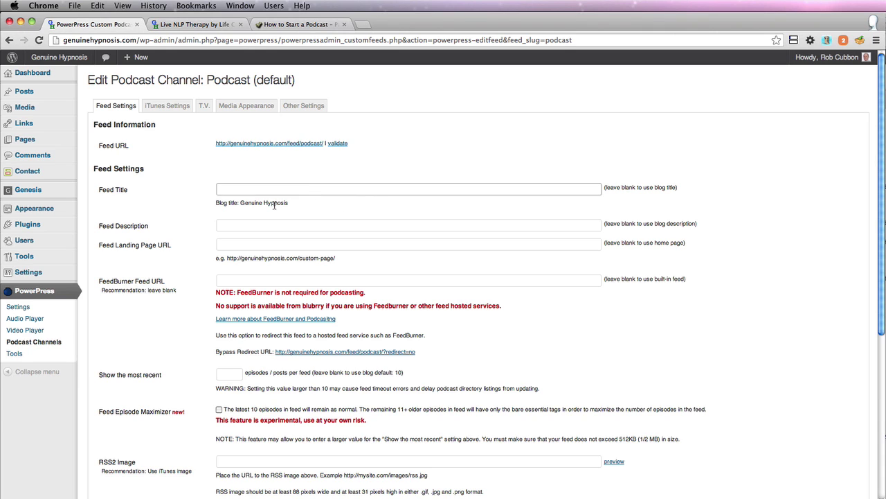
pyautogui.click(240, 205)
pyautogui.moveTo(241, 204); pyautogui.dragTo(292, 206)
pyautogui.press('super+c')
pyautogui.click(265, 190)
pyautogui.write('The')
pyautogui.press('super+v')
pyautogui.write('Happiness Podcast')
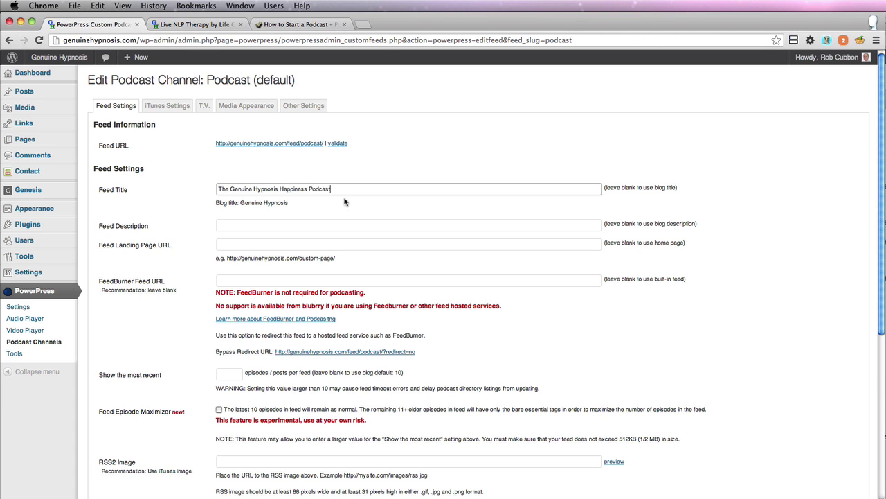
pyautogui.scroll(-10, 203, 418)
pyautogui.click(130, 435)
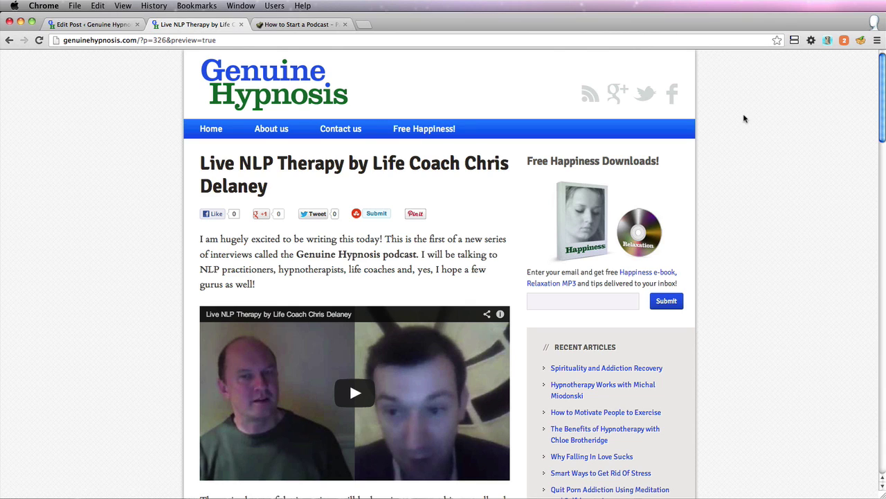
# Review the Live NLP Therapy post preview from top to bottom and play its embedded video.
pyautogui.scroll(-15, 745, 120)
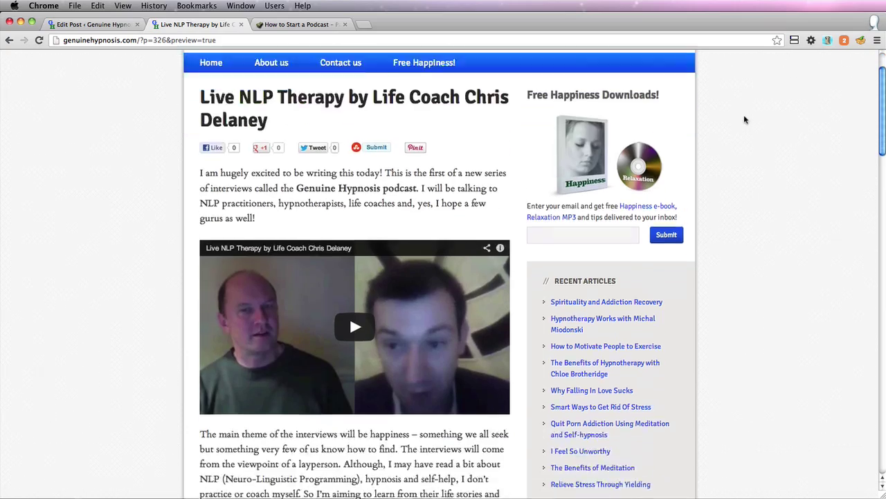
pyautogui.scroll(-15, 745, 120)
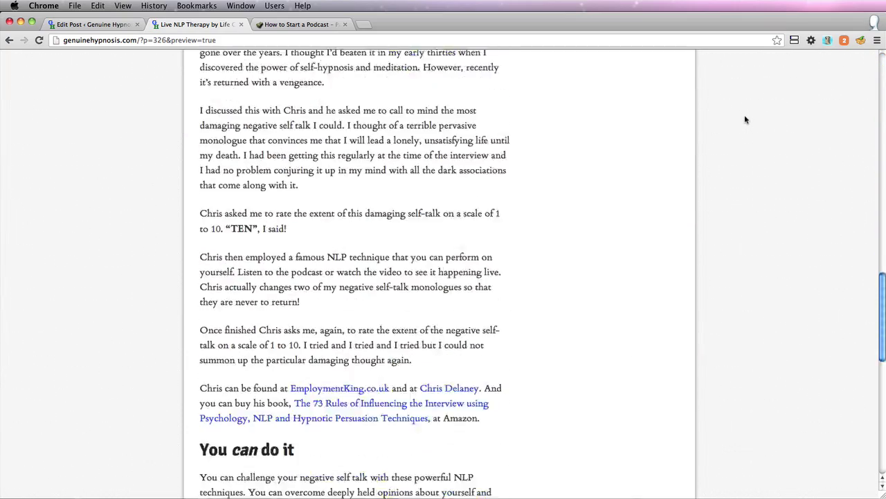
pyautogui.scroll(20, 745, 120)
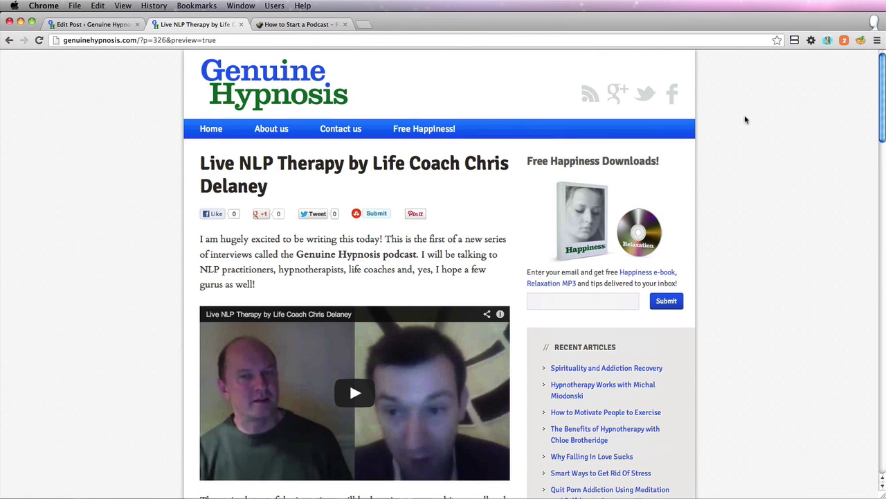
pyautogui.scroll(-3, 745, 119)
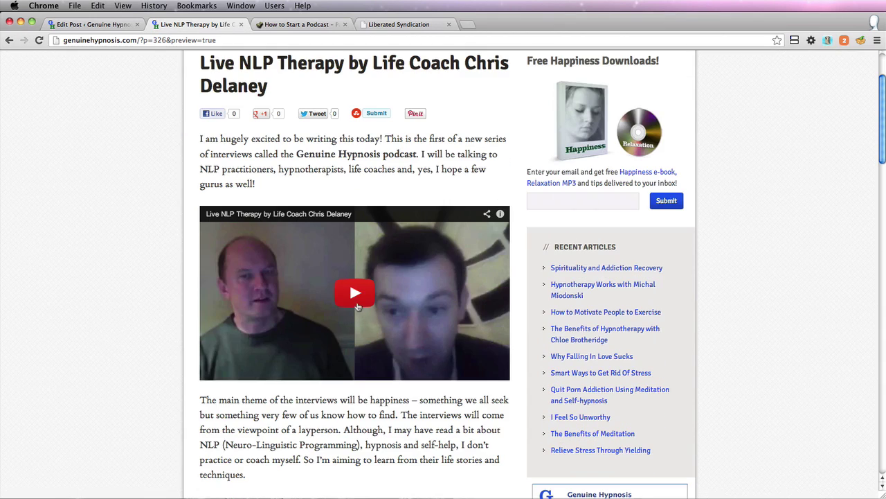
pyautogui.click(354, 293)
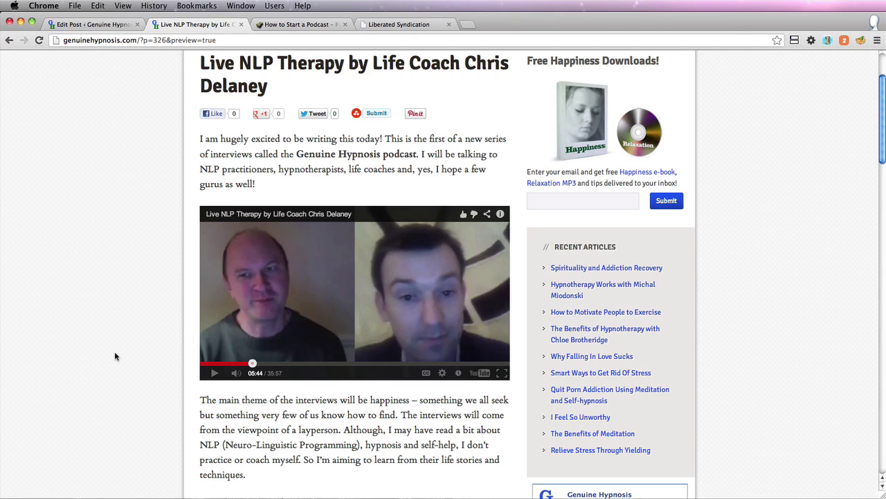
pyautogui.scroll(3, 115, 356)
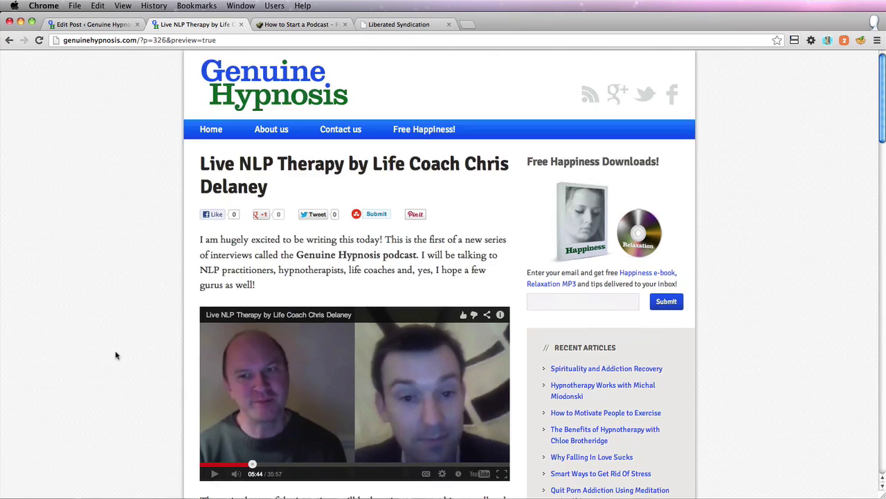
pyautogui.scroll(-15, 115, 356)
pyautogui.scroll(-5, 115, 355)
pyautogui.scroll(15, 115, 356)
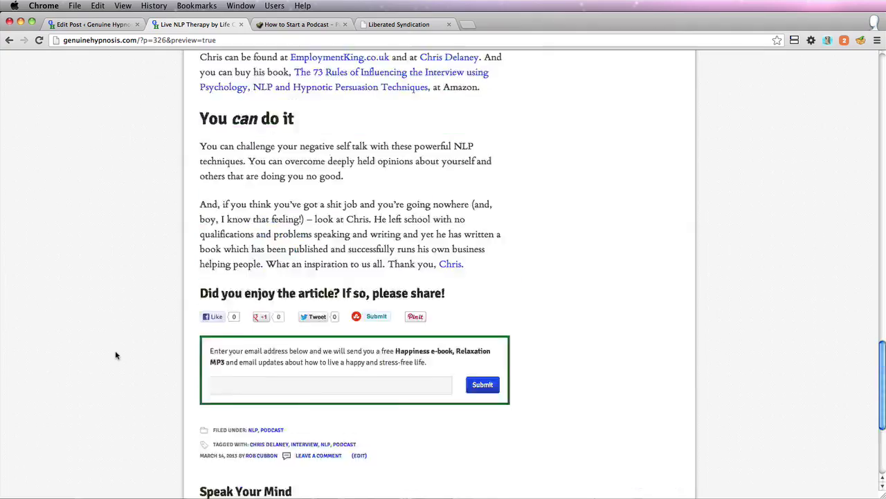
# Return to editing the Live NLP Therapy post and go to the Media URL of its default podcast episode.
pyautogui.click(91, 25)
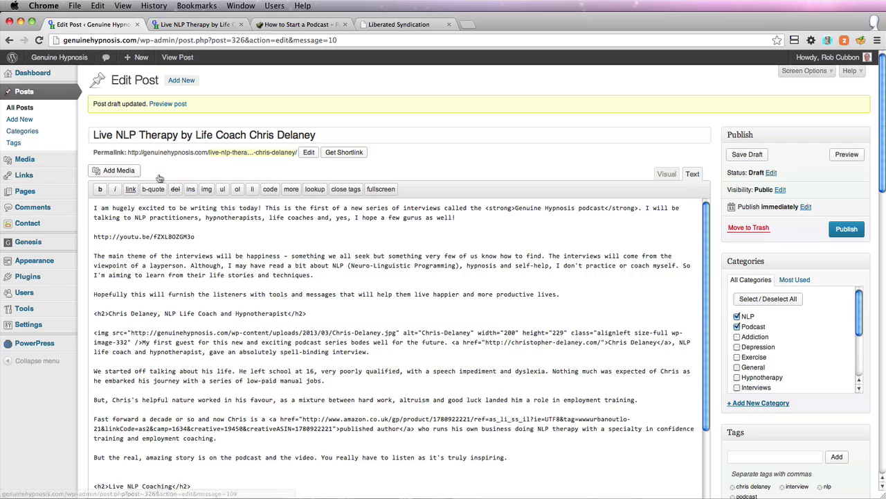
pyautogui.scroll(-15, 718, 163)
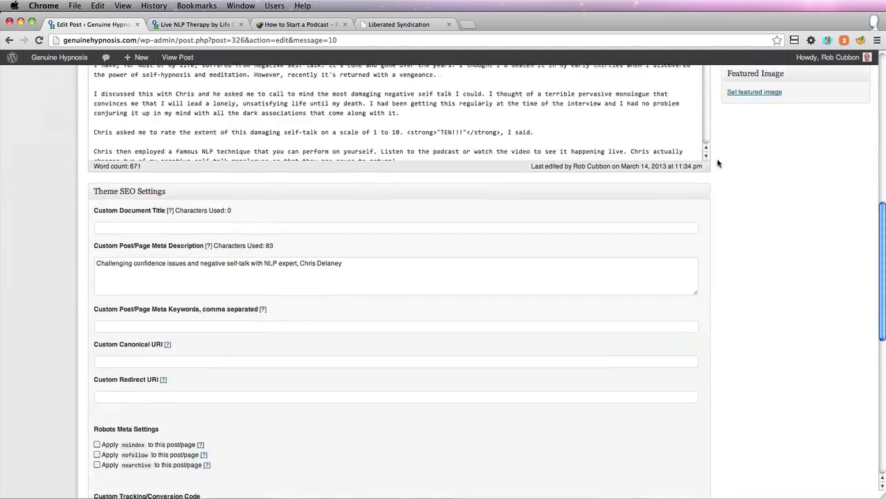
pyautogui.scroll(-3, 718, 164)
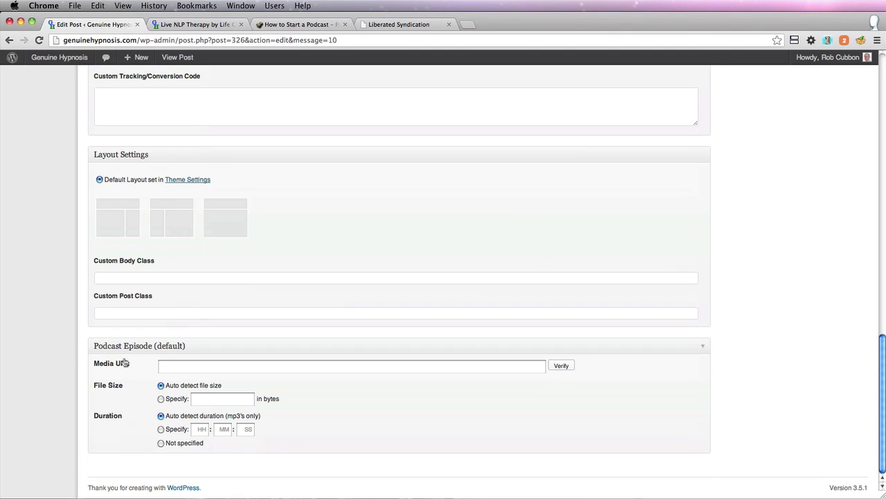
pyautogui.click(193, 365)
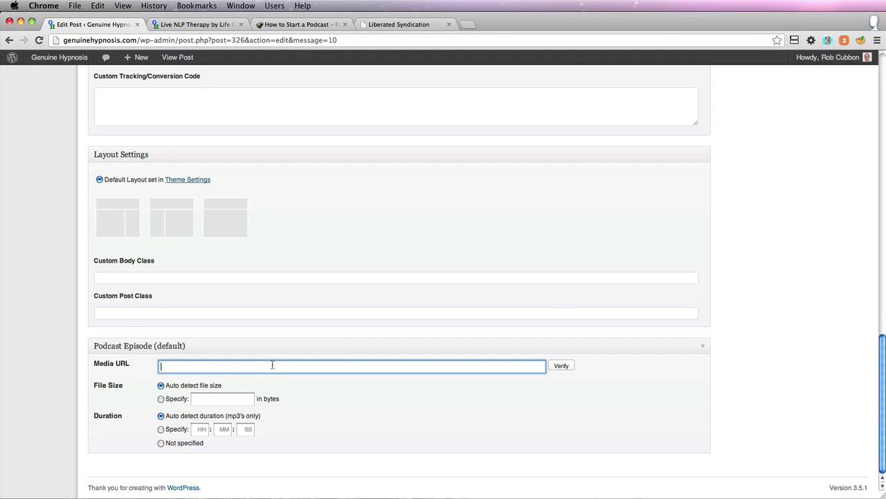
# On the Libsyn site, open the links of GHP001.mp3 among the previous posts and copy its direct download URL.
pyautogui.click(371, 26)
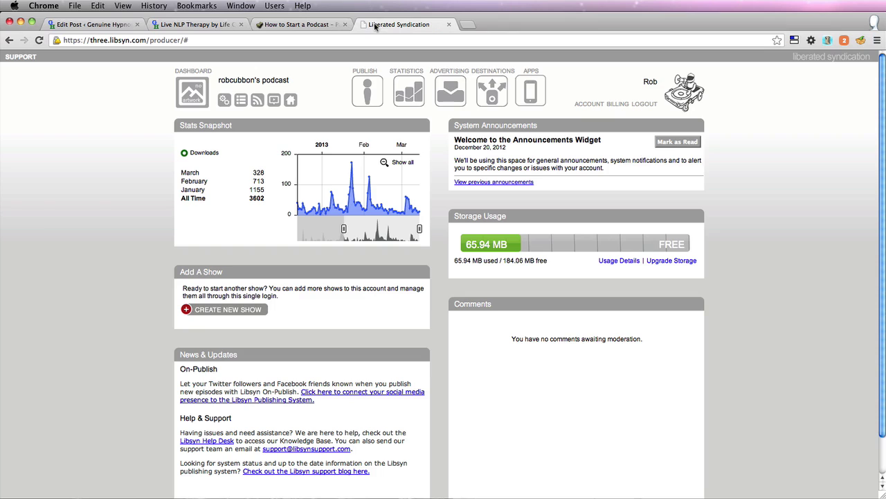
pyautogui.click(361, 96)
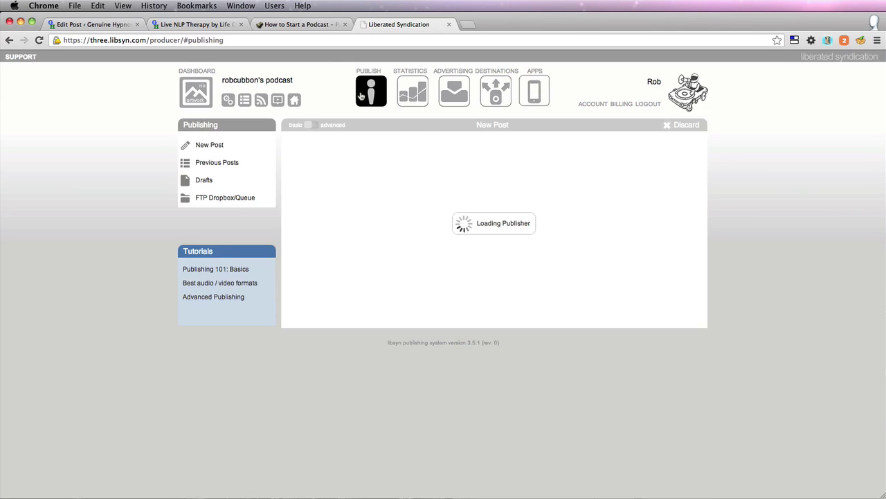
pyautogui.click(199, 165)
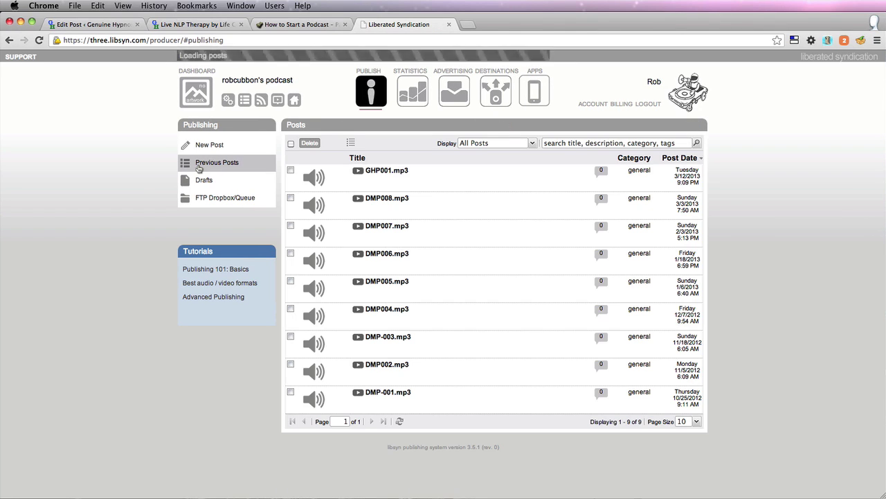
pyautogui.click(380, 187)
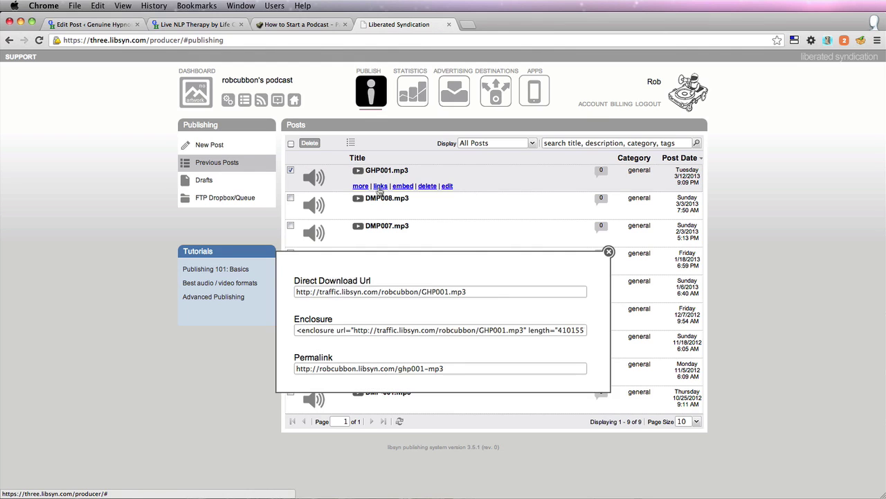
pyautogui.click(506, 292)
pyautogui.press('super+c')
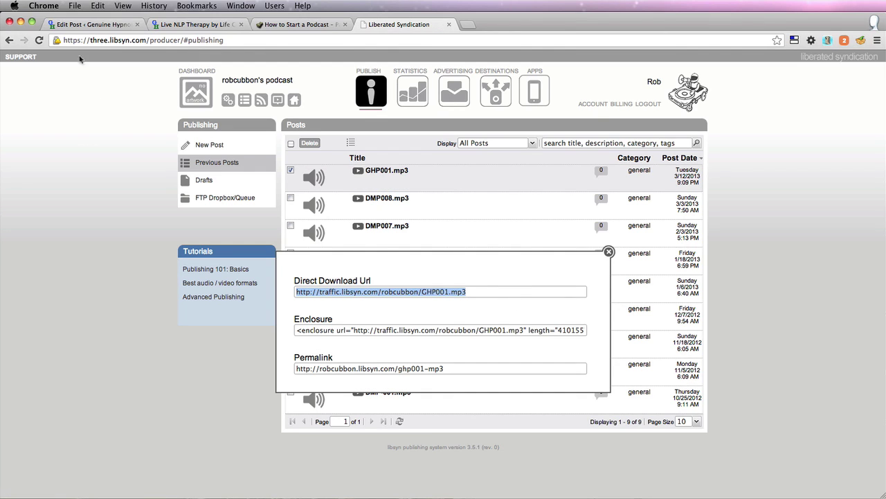
# Back in the WordPress post, paste the GHP001.mp3 download URL as the podcast episode's Media URL, verify it, and publish the post.
pyautogui.click(83, 26)
pyautogui.click(209, 364)
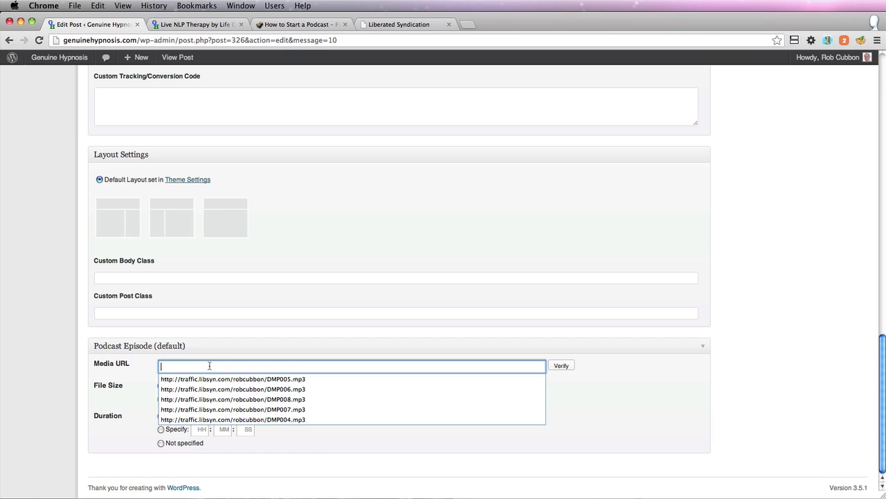
pyautogui.press('super+v')
pyautogui.click(557, 367)
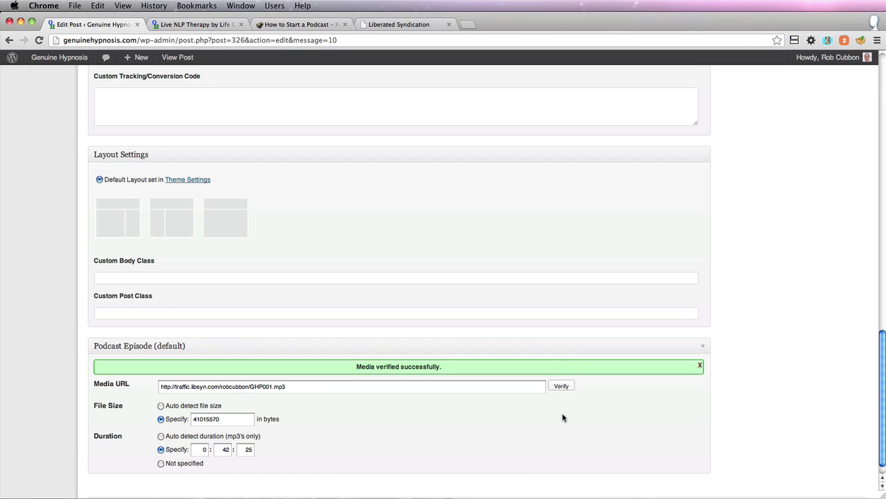
pyautogui.press('Home')
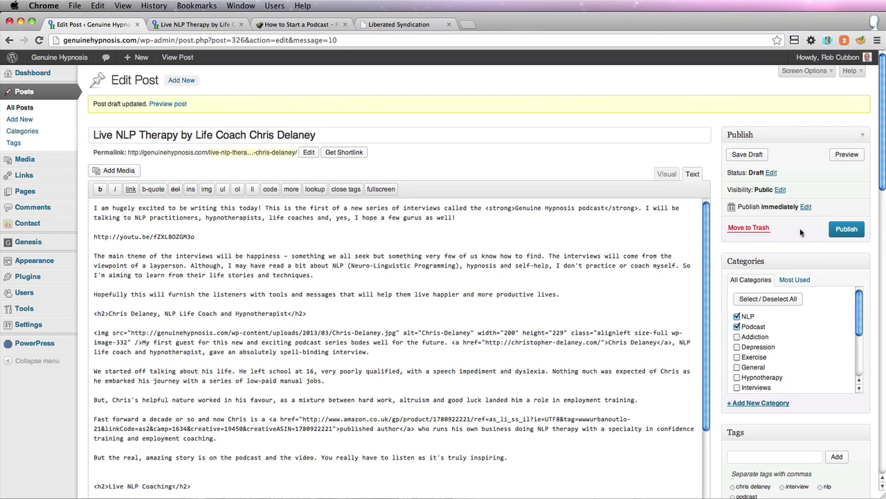
pyautogui.click(844, 230)
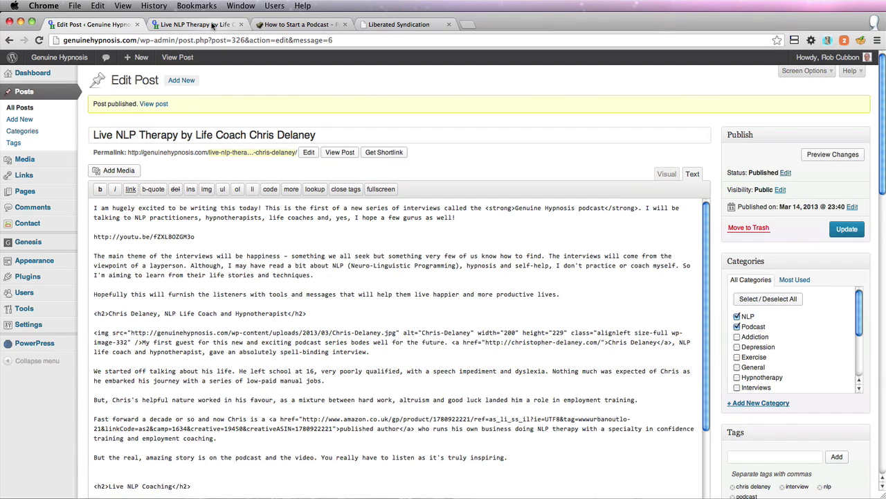
# Open the published Live NLP Therapy post from the site's home page and try its podcast player in a new window, then close that window.
pyautogui.click(194, 24)
pyautogui.click(246, 95)
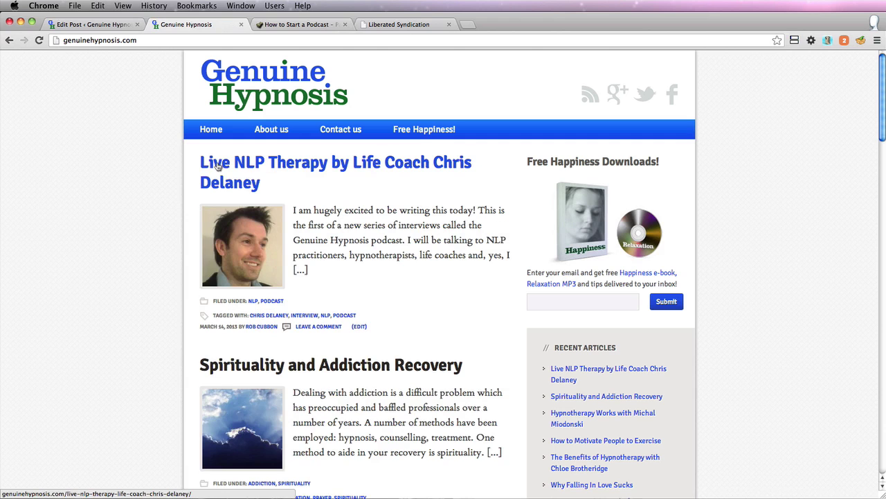
pyautogui.click(217, 164)
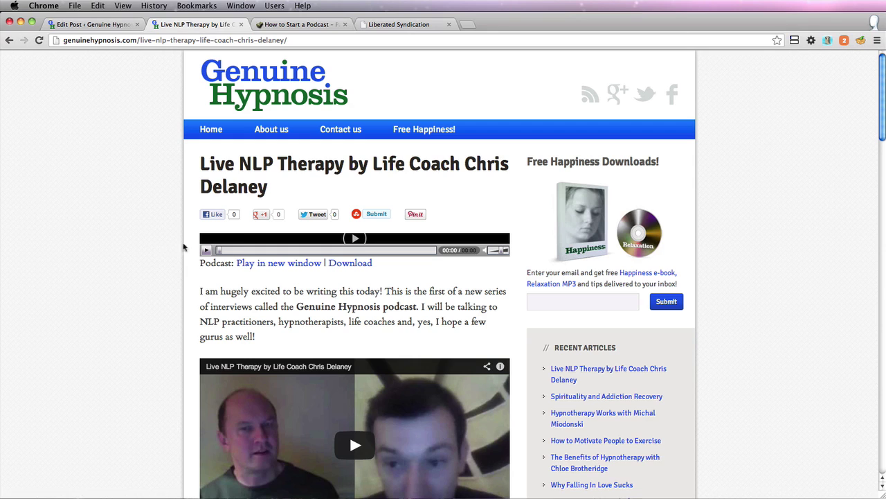
pyautogui.click(267, 268)
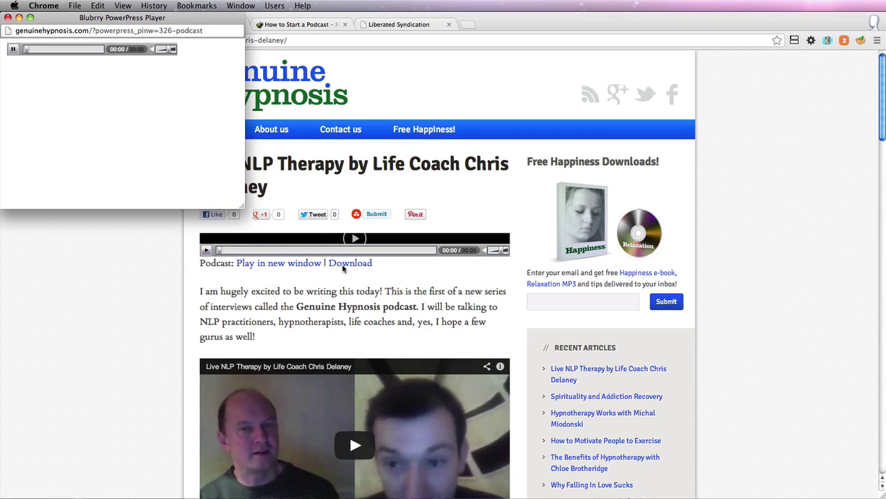
pyautogui.click(8, 18)
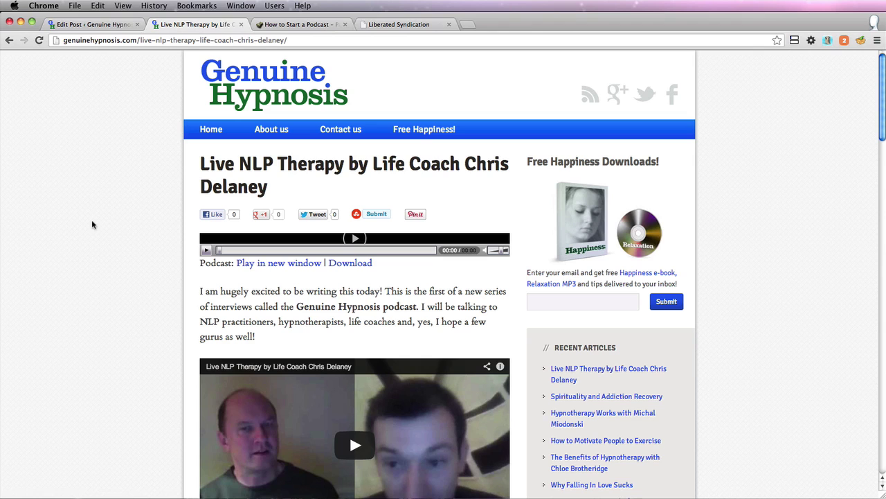
# Open the PowerPress feed settings in WordPress and validate the podcast feed.
pyautogui.click(78, 25)
pyautogui.moveTo(34, 342)
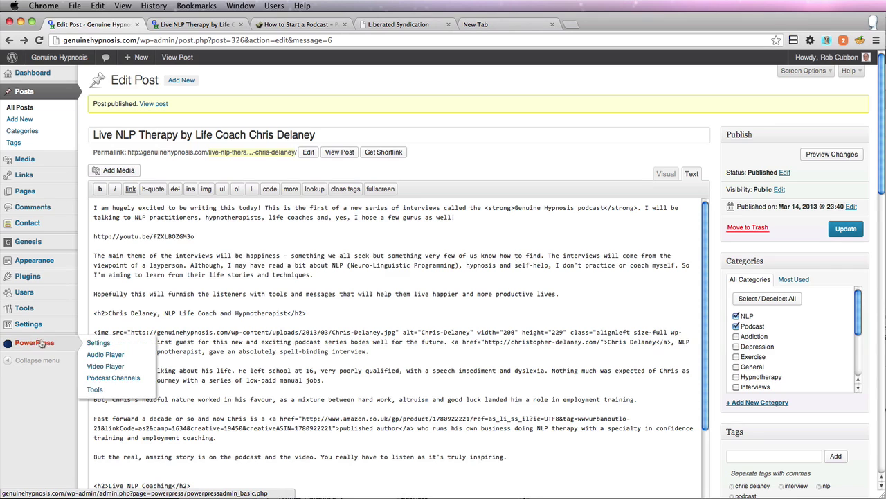
pyautogui.click(92, 343)
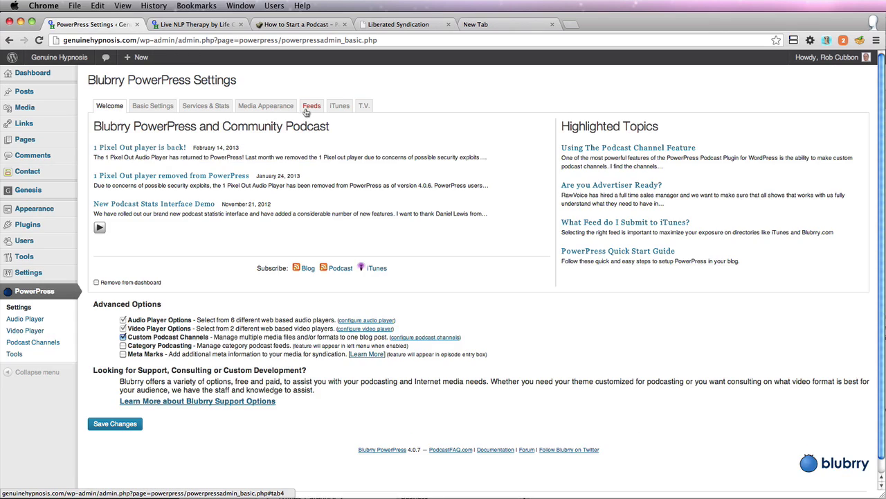
pyautogui.click(307, 110)
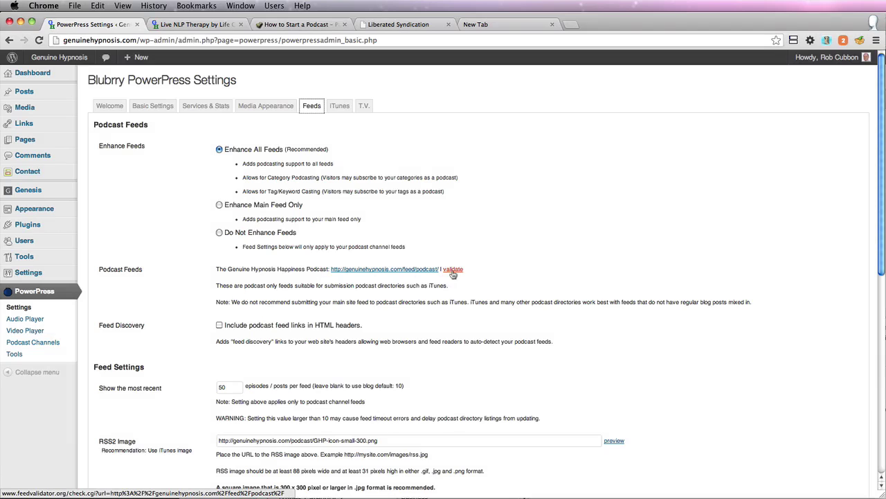
pyautogui.click(451, 270)
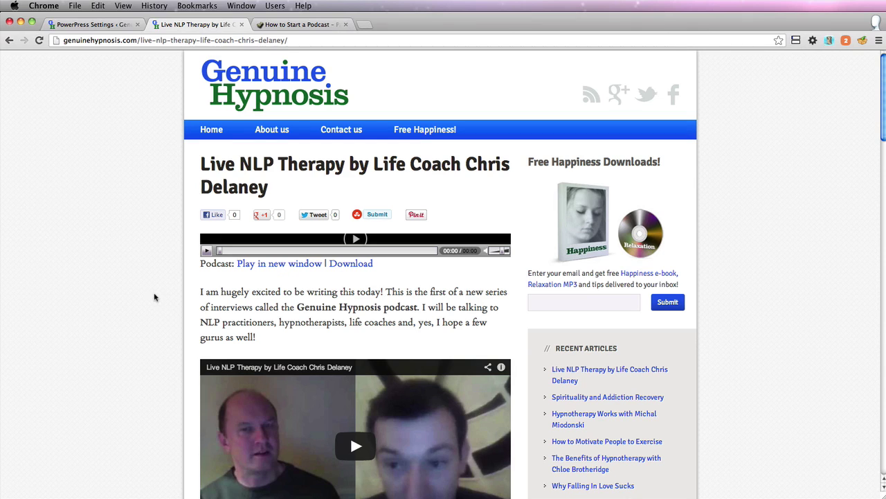
# Copy the link address of The Genuine Hypnosis Happiness Podcast feed from the PowerPress feed settings.
pyautogui.click(76, 24)
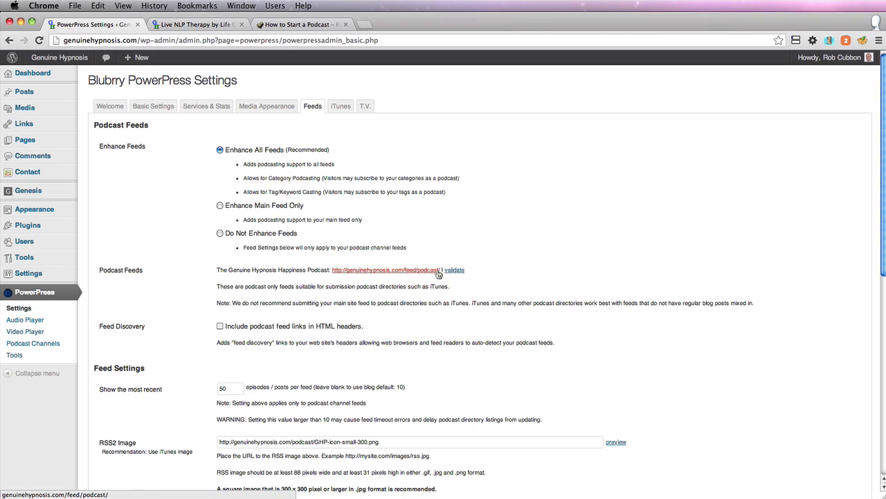
pyautogui.rightClick(416, 273)
pyautogui.press('super+c')
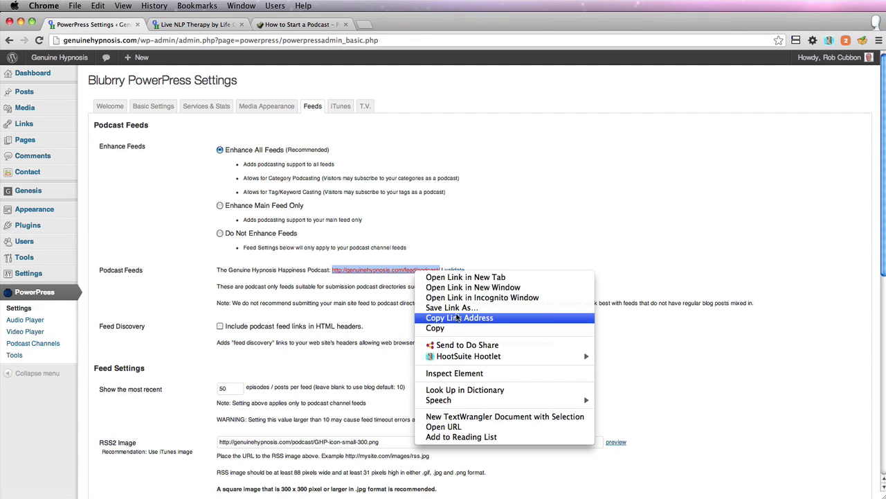
pyautogui.click(459, 317)
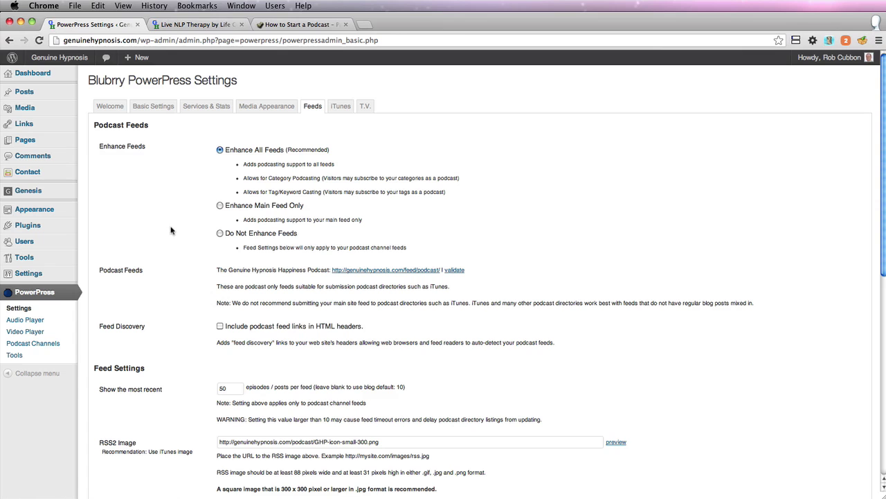
# Switch to iTunes and open the page for submitting a podcast to the iTunes directory.
pyautogui.press('super+Tab')
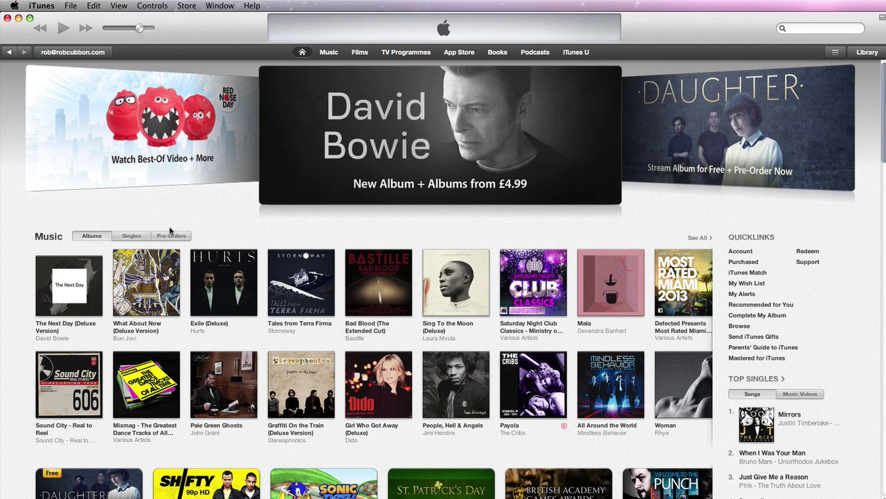
pyautogui.click(536, 54)
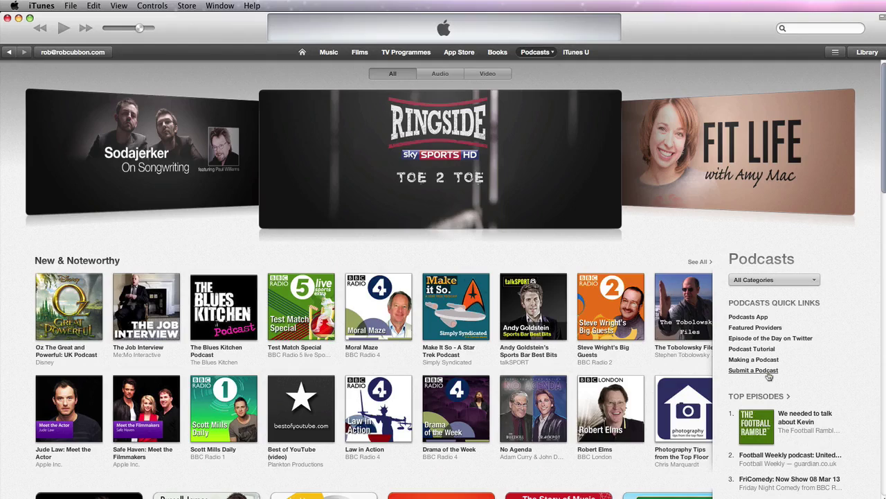
pyautogui.click(768, 374)
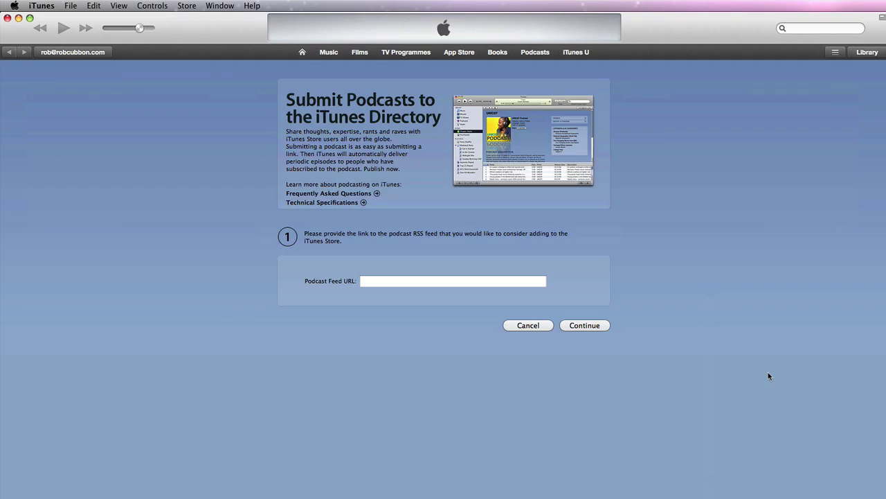
# Paste the copied feed link as the Podcast Feed URL, continue to the review, submit the podcast and finish the submission.
pyautogui.click(391, 282)
pyautogui.press('super+v')
pyautogui.click(372, 337)
pyautogui.click(591, 328)
pyautogui.click(792, 260)
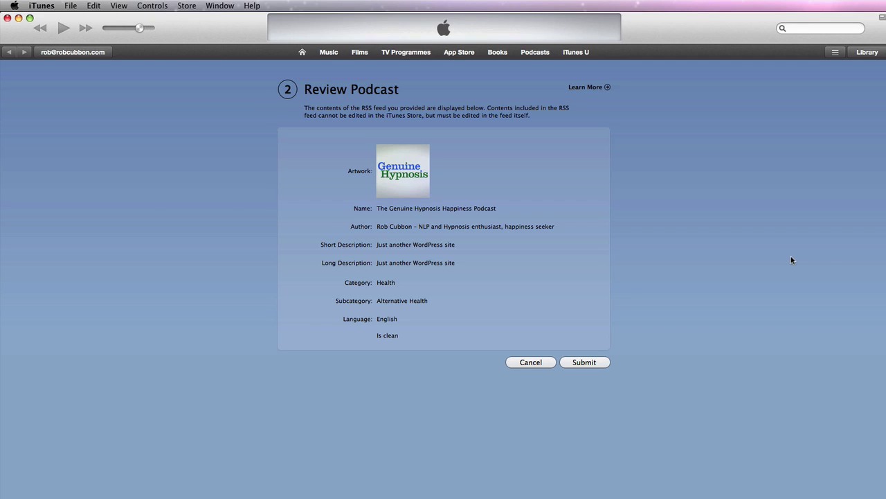
pyautogui.click(590, 362)
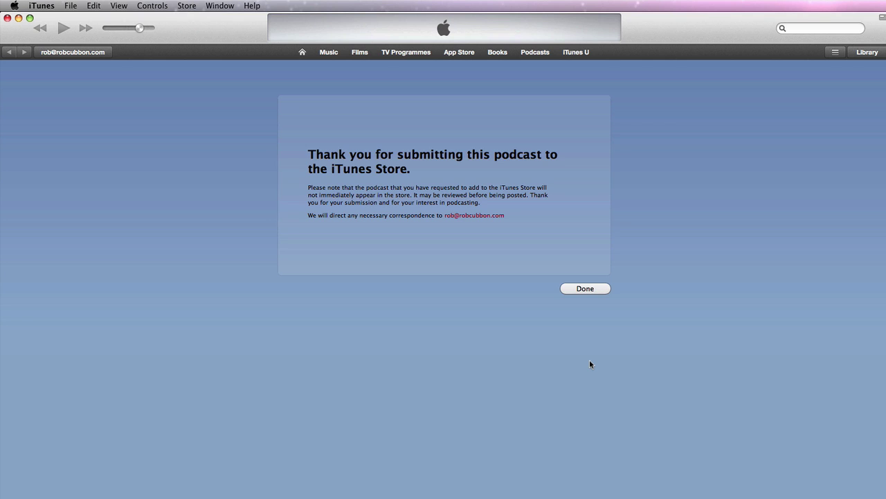
pyautogui.click(589, 294)
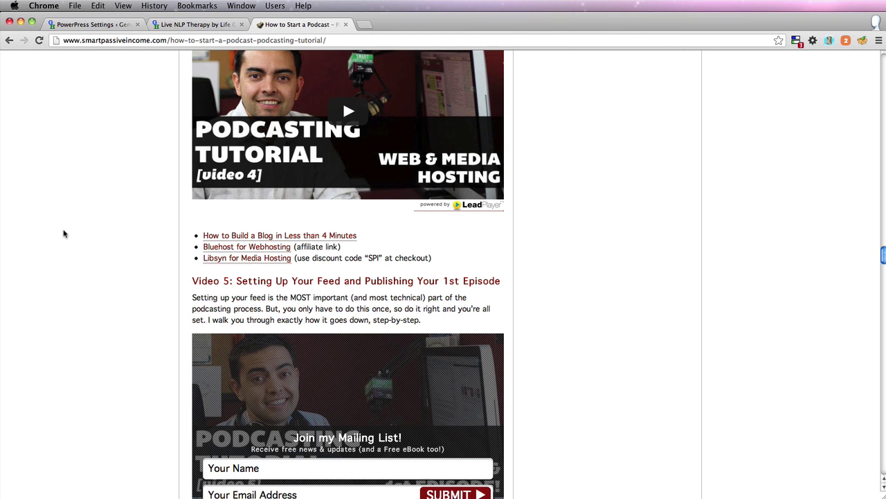
# Review the directory submission links in Chrome's podcasting tutorial, and enlarge the iTunes Store Podcast Approved Notification email in Mail for reading.
pyautogui.scroll(-15, 64, 234)
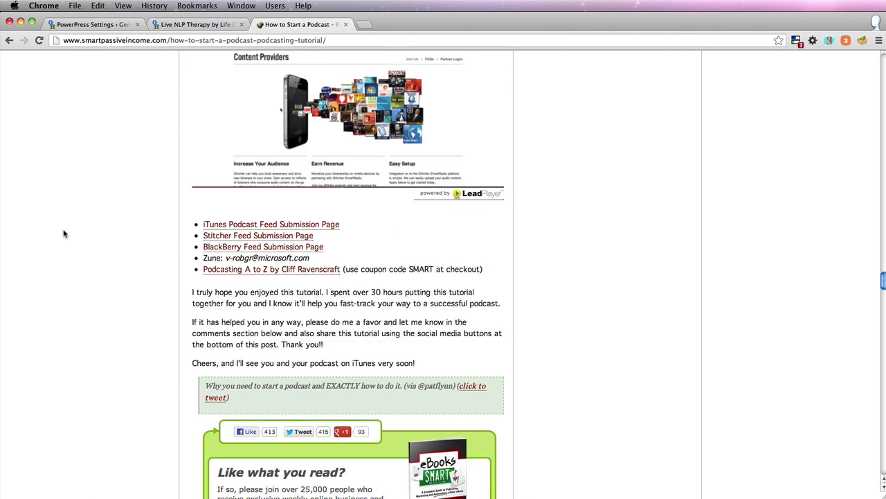
pyautogui.scroll(-3, 63, 233)
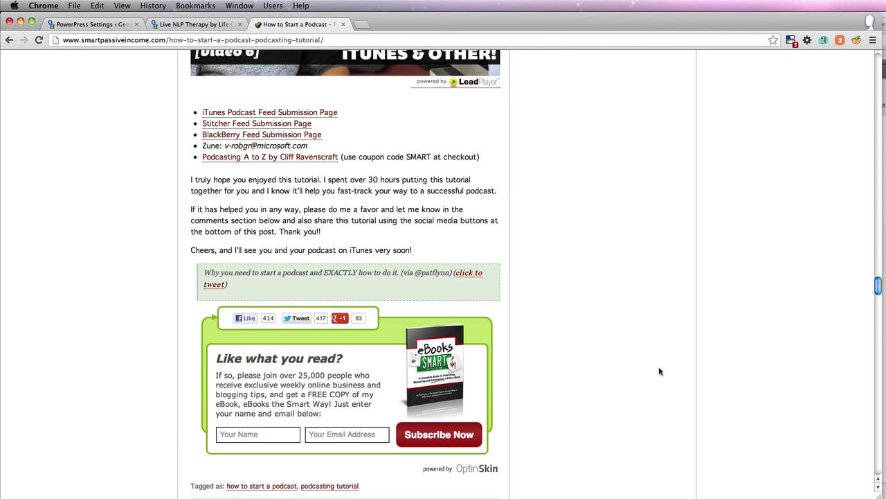
pyautogui.press('super+Tab')
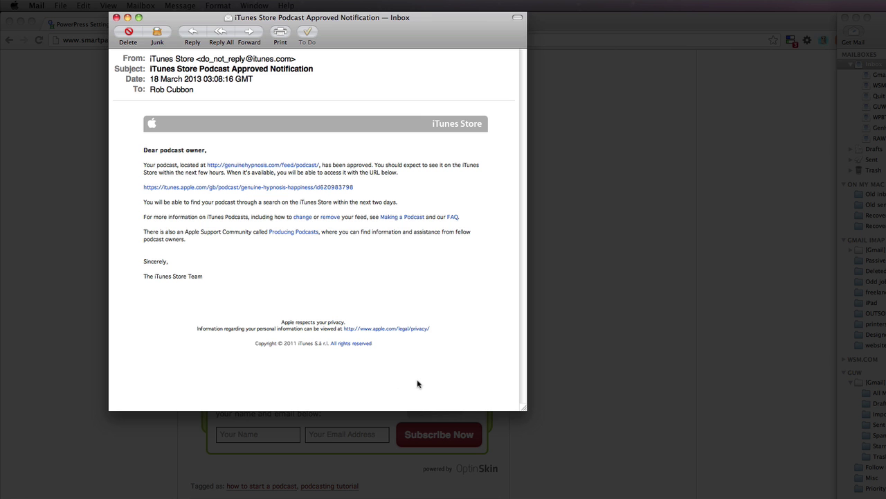
pyautogui.press('super+plus')
pyautogui.press('super+plus')
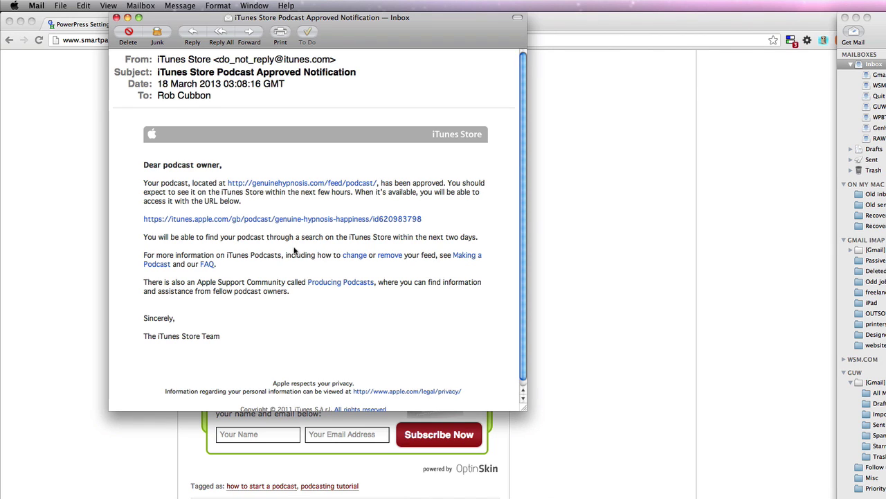
# Open the podcast's iTunes Store URL from the approval email and launch its listing in the iTunes application.
pyautogui.click(287, 219)
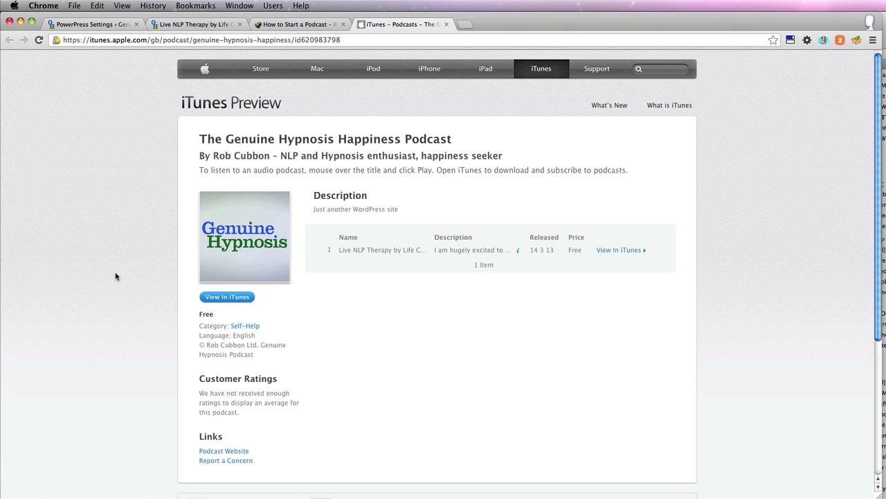
pyautogui.click(211, 300)
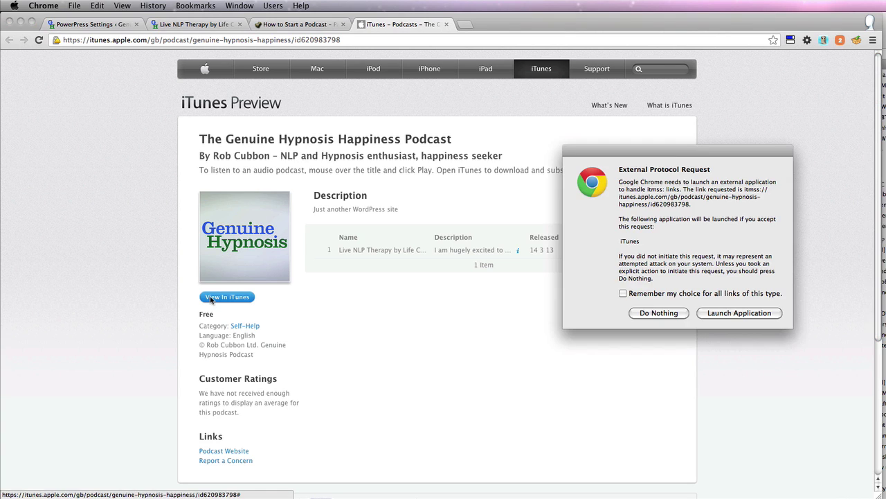
pyautogui.click(760, 313)
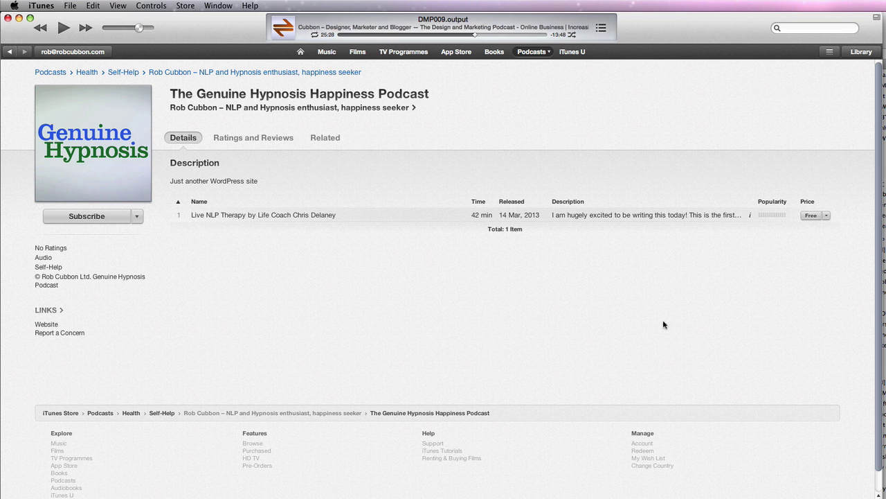
# Examine the podcast listing's Ratings and Reviews, its Details and the Subscribe option in iTunes.
pyautogui.click(260, 137)
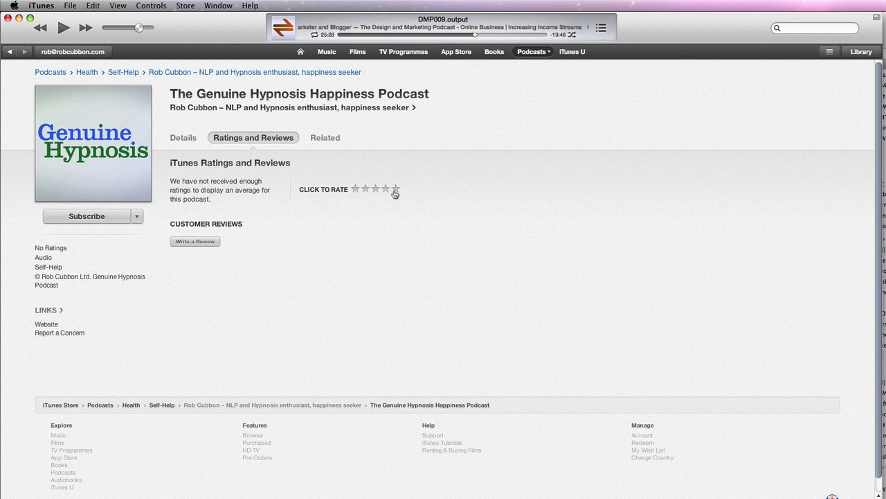
pyautogui.click(183, 137)
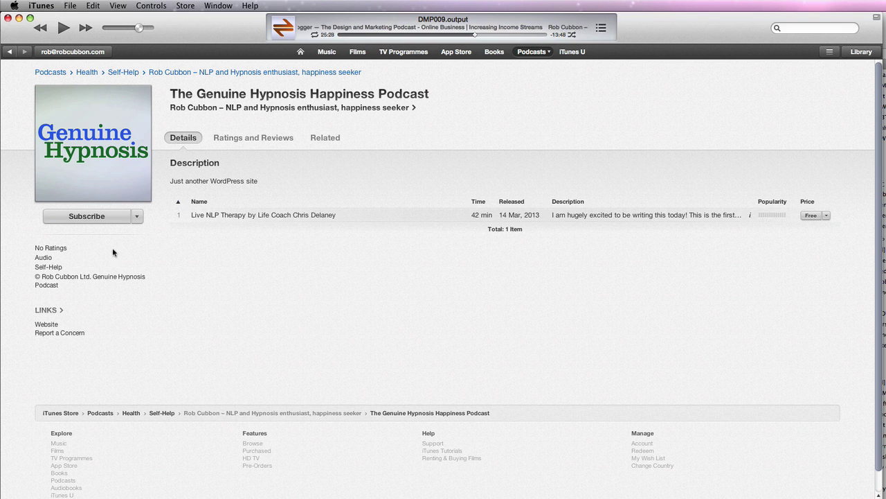
pyautogui.click(86, 216)
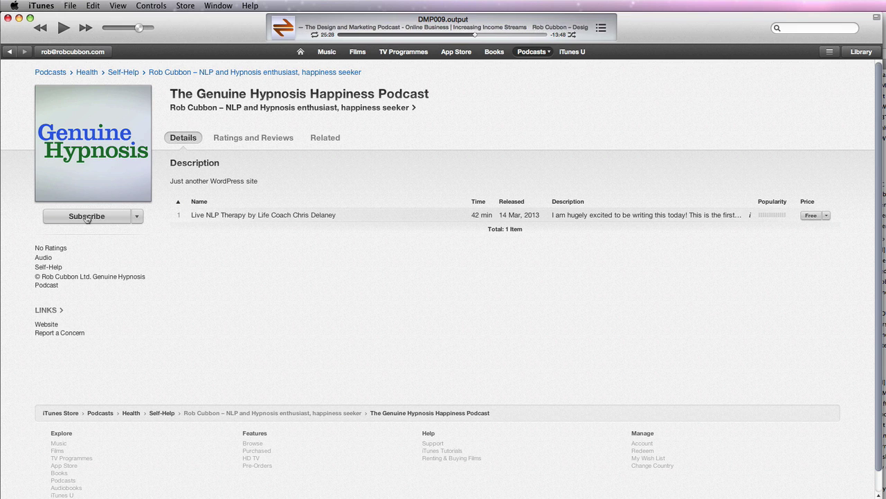
pyautogui.press('super+Tab')
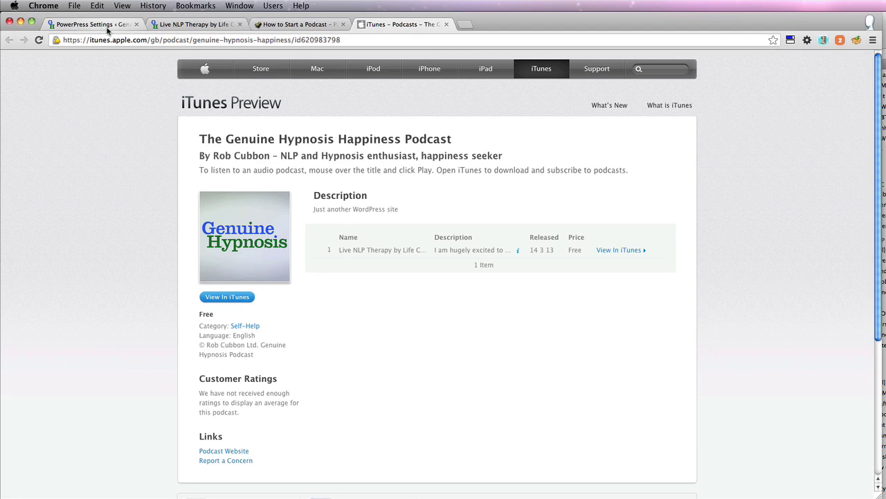
pyautogui.click(107, 28)
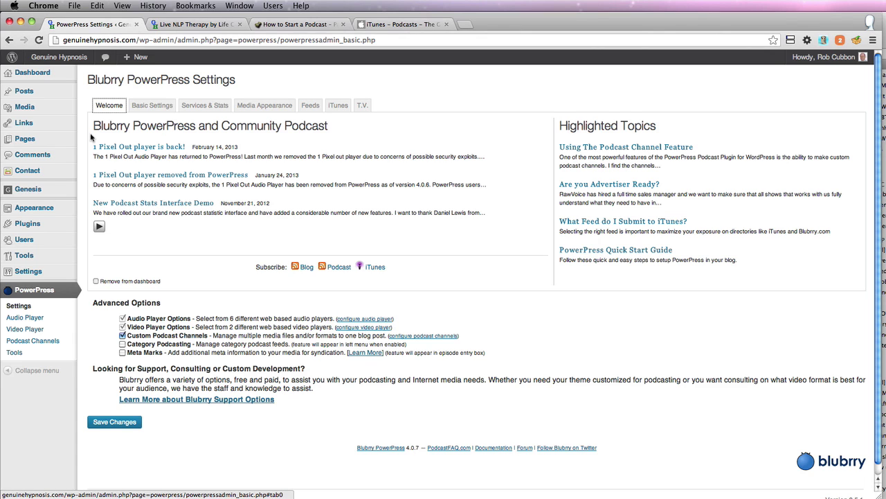
pyautogui.click(343, 109)
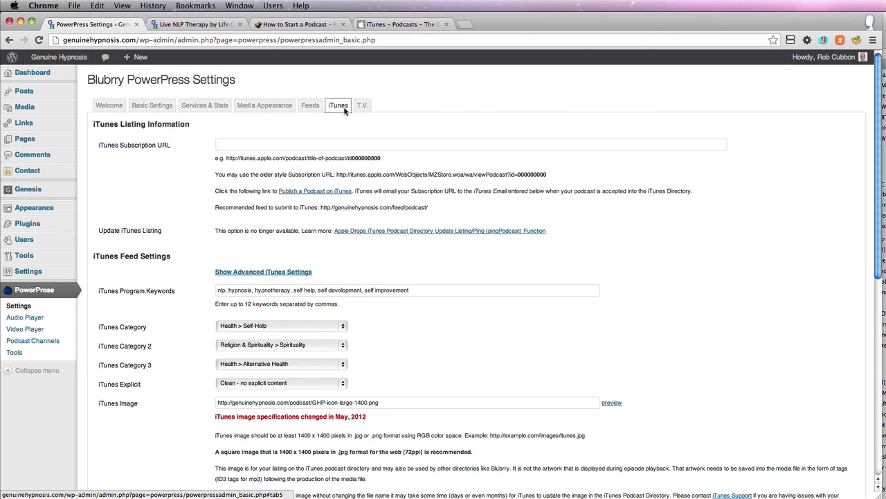
pyautogui.click(235, 146)
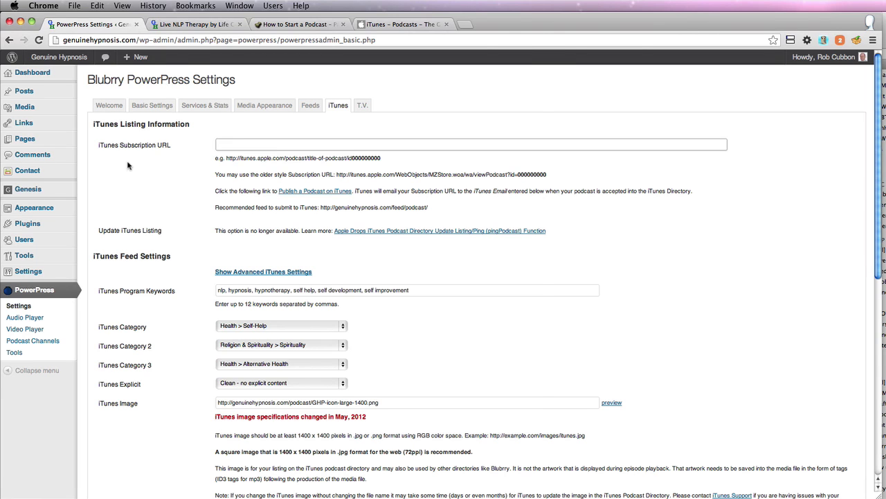
pyautogui.press('super+Tab')
pyautogui.moveTo(421, 219); pyautogui.dragTo(146, 223)
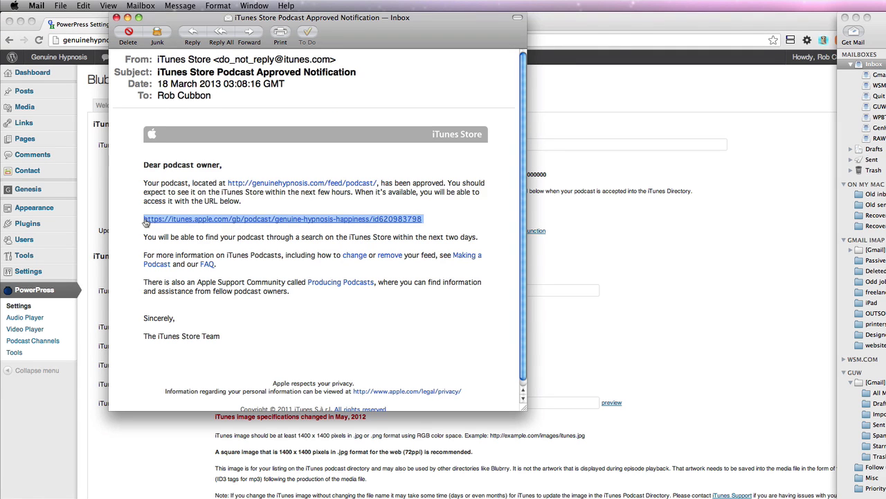
pyautogui.press('super+Tab')
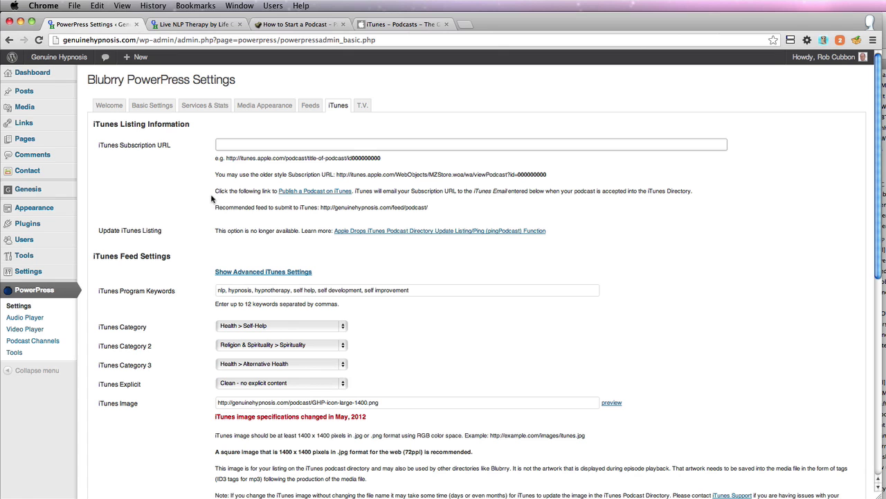
pyautogui.press('super+v')
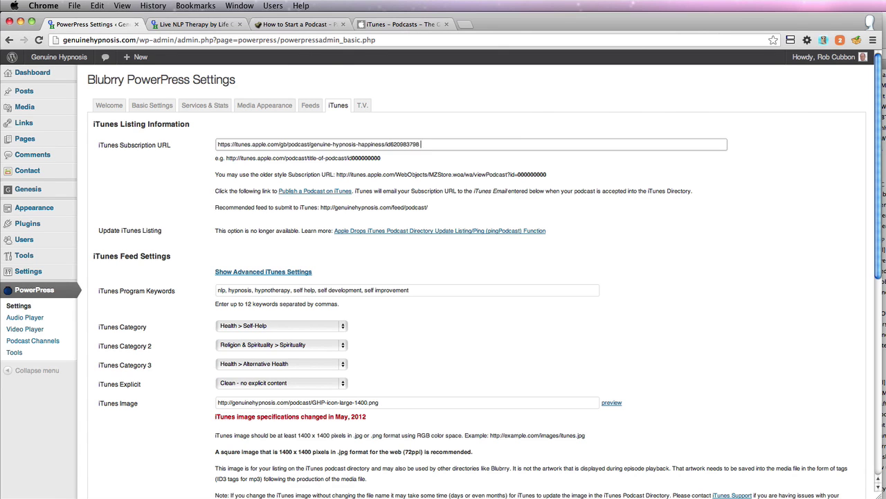
# Save the PowerPress settings with the new iTunes Subscription URL.
pyautogui.scroll(-15, 212, 199)
pyautogui.click(76, 468)
pyautogui.scroll(-10, 159, 166)
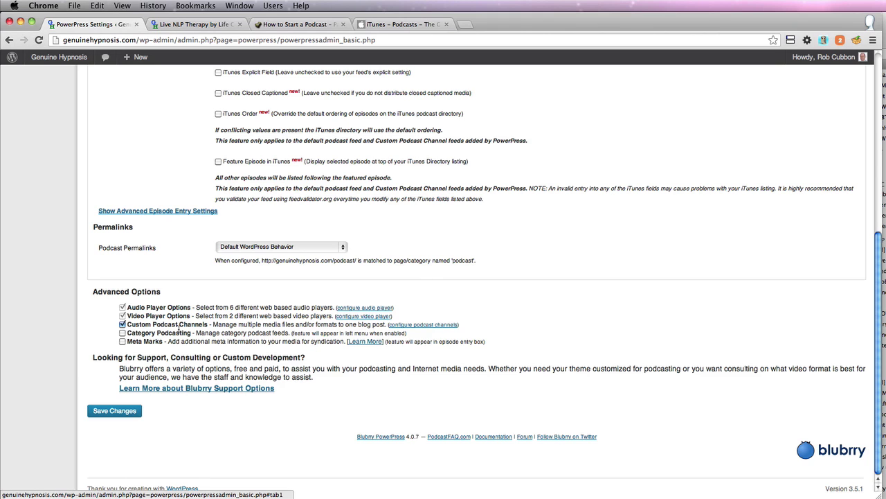
pyautogui.scroll(1, 196, 330)
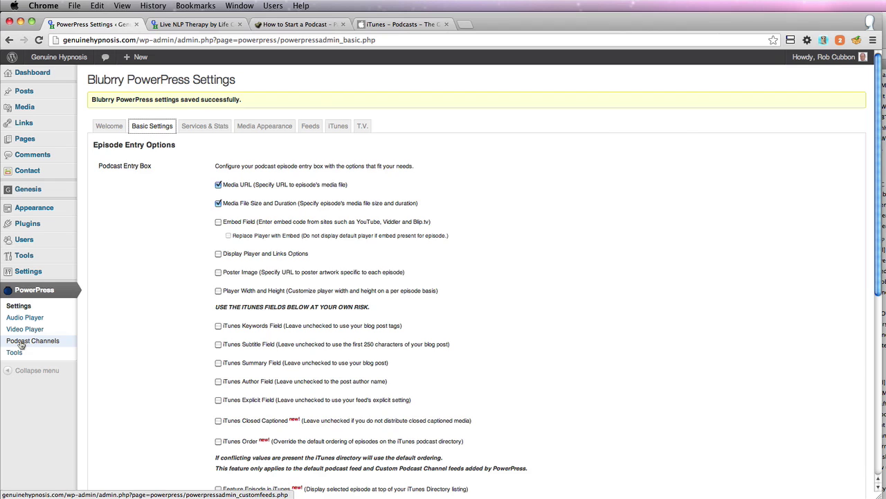
# Edit the default Podcast channel's Feed Description to "How to use Self-Hypnosis, NLP and Self-Help to make our lives happy and rewarding" and save it.
pyautogui.click(28, 341)
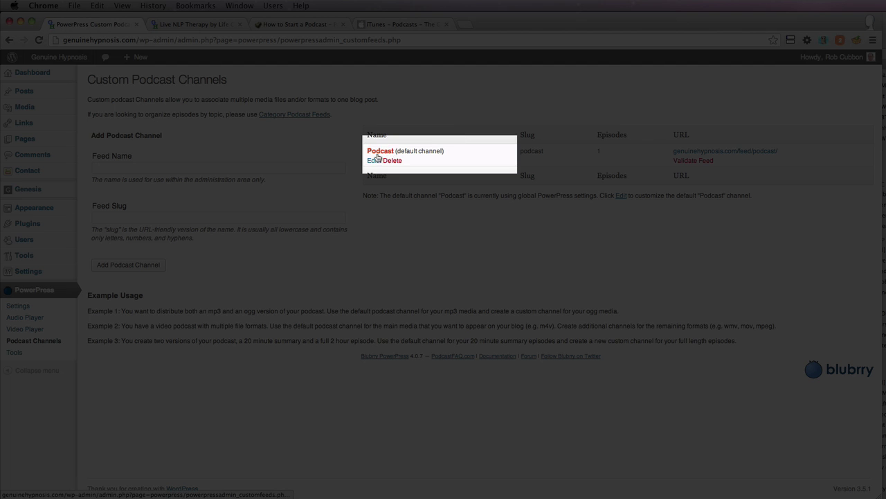
pyautogui.click(373, 160)
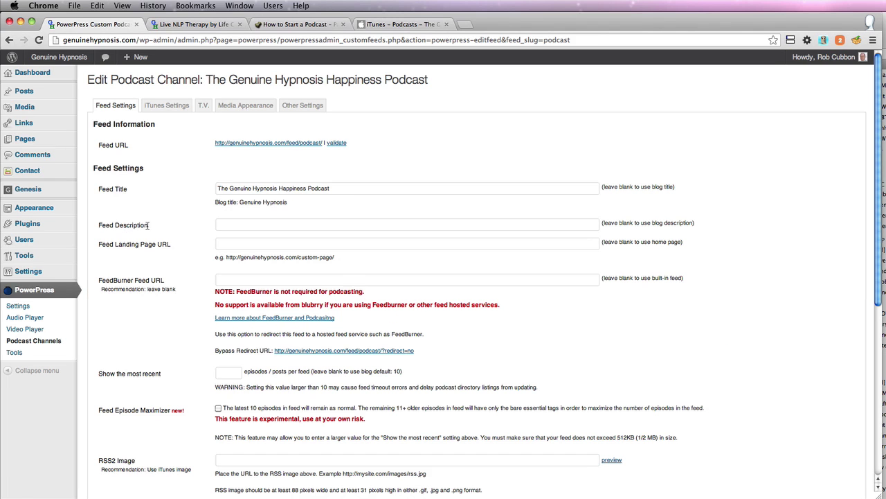
pyautogui.click(222, 228)
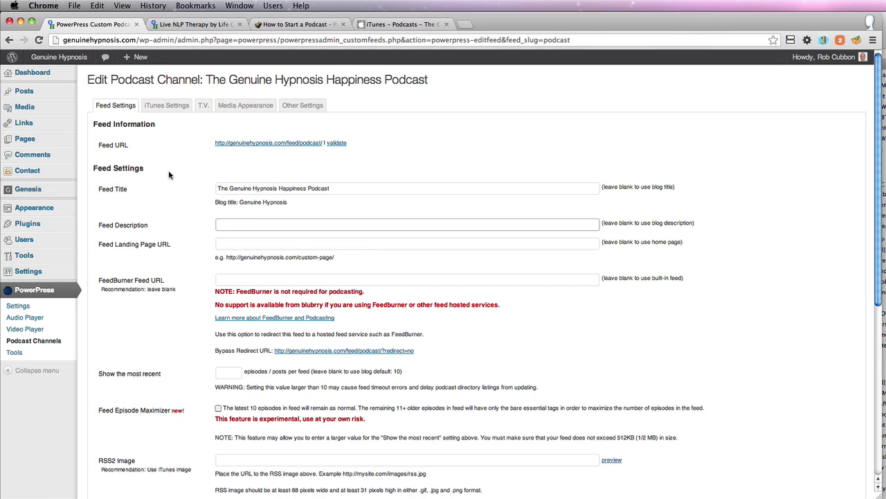
pyautogui.write('How to use Self-Hypnosis, NLP and Self-Help to make our lives happy and rewarding')
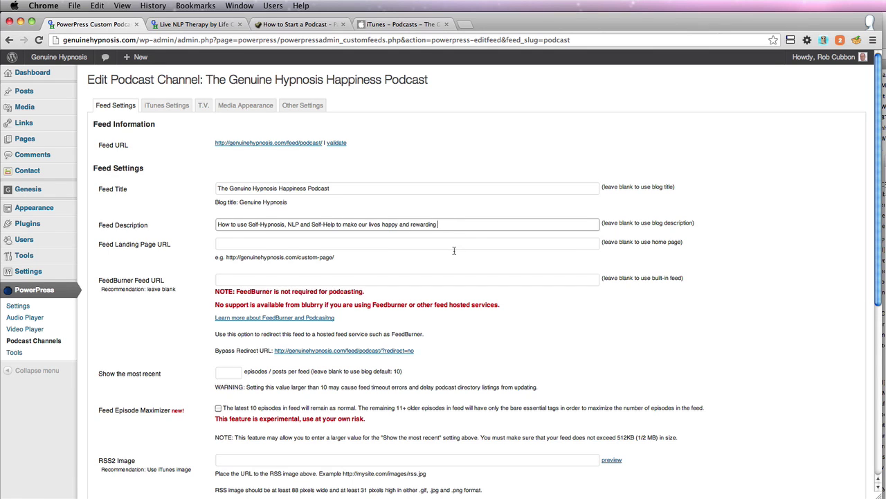
pyautogui.scroll(-5, 454, 250)
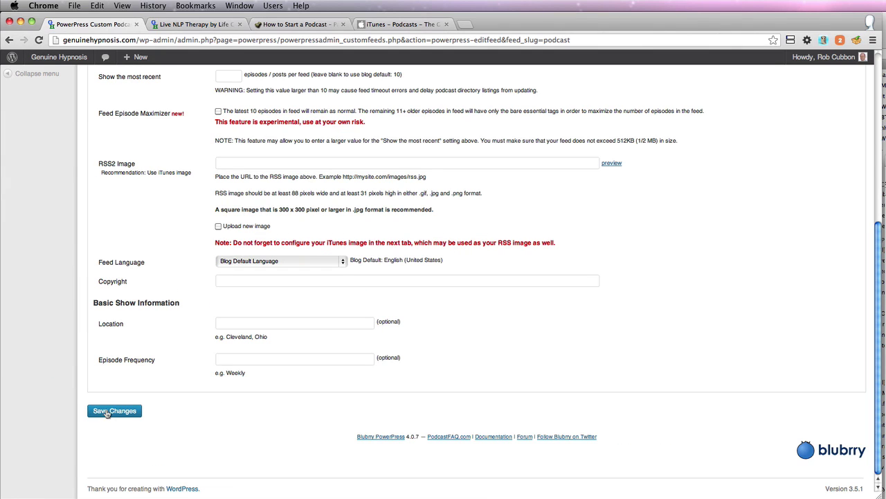
pyautogui.click(107, 412)
# Return to the How to Start a Podcast tutorial and look through its introduction, preparation advice and iTunes submission section.
pyautogui.hotkey('ctrl', 'Tab')
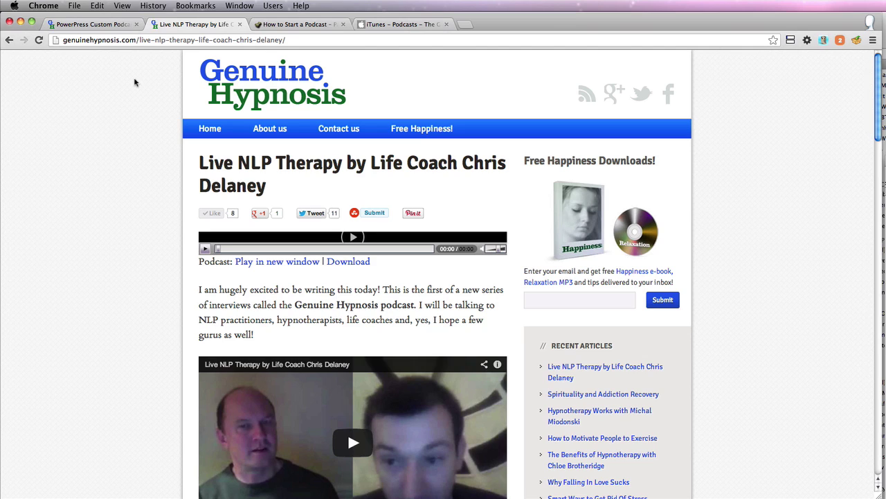
pyautogui.click(304, 22)
pyautogui.scroll(10, 330, 94)
pyautogui.scroll(15, 331, 95)
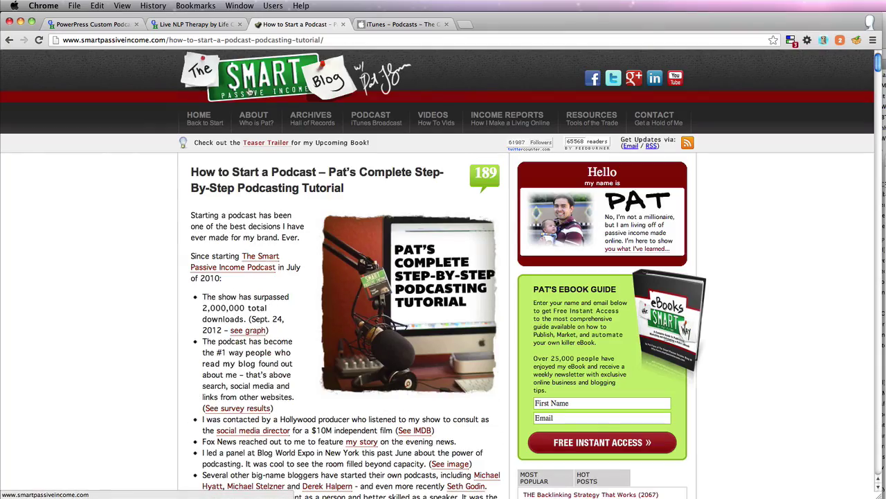
pyautogui.scroll(-3, 69, 108)
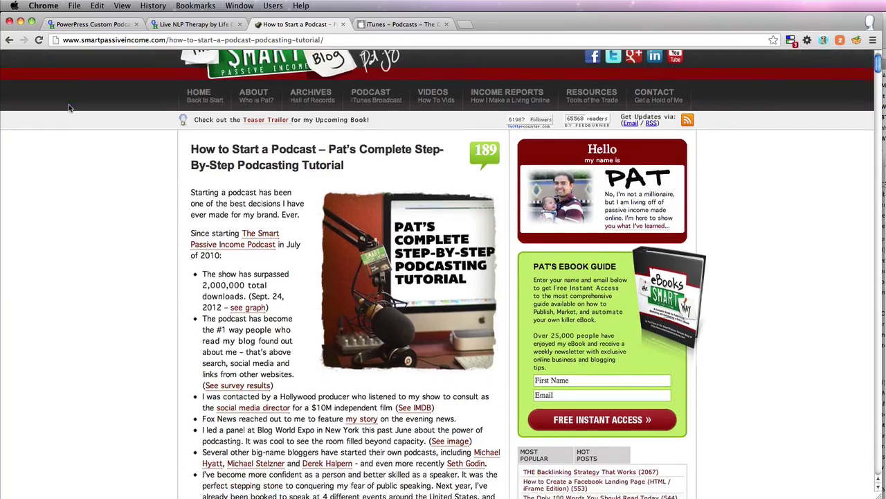
pyautogui.scroll(3, 69, 108)
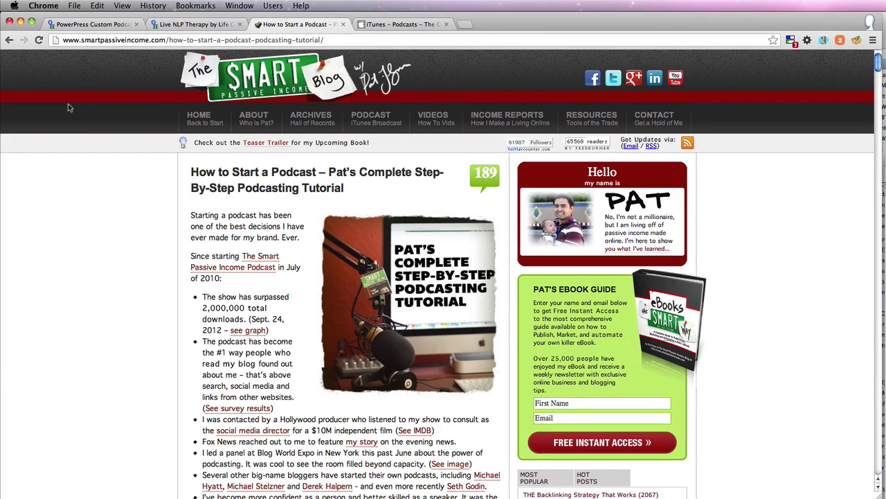
pyautogui.scroll(-20, 67, 106)
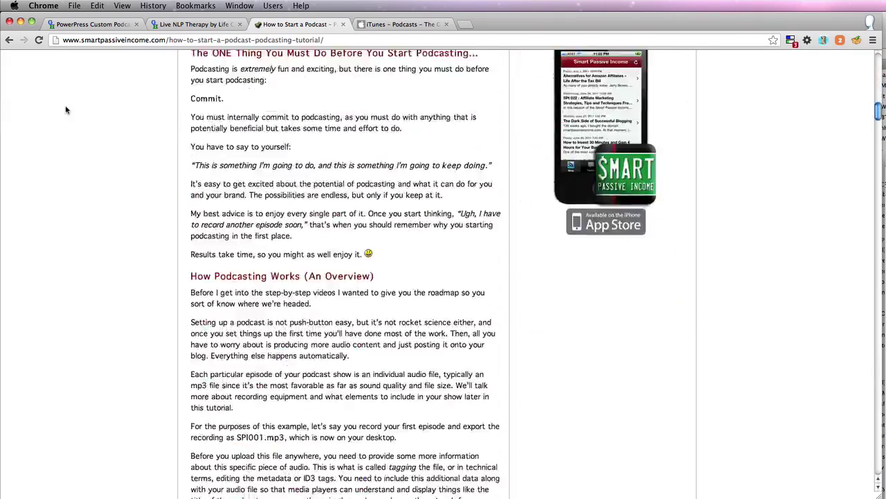
pyautogui.scroll(-20, 66, 109)
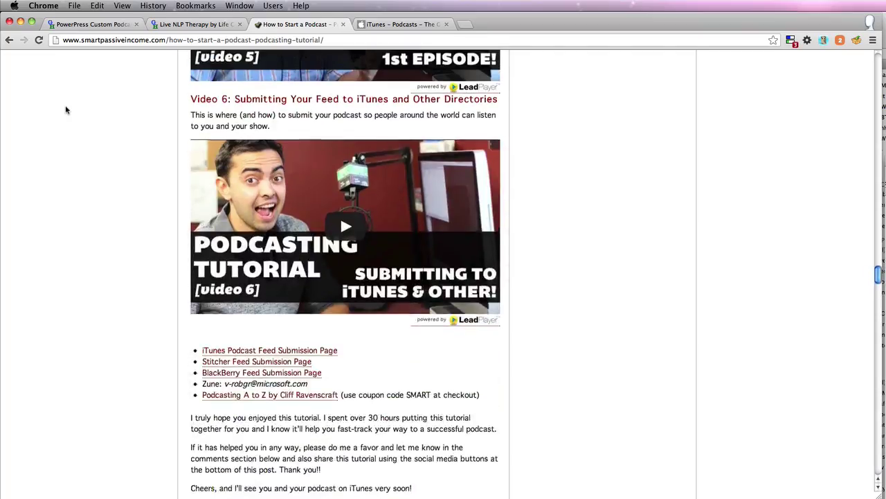
pyautogui.scroll(20, 66, 110)
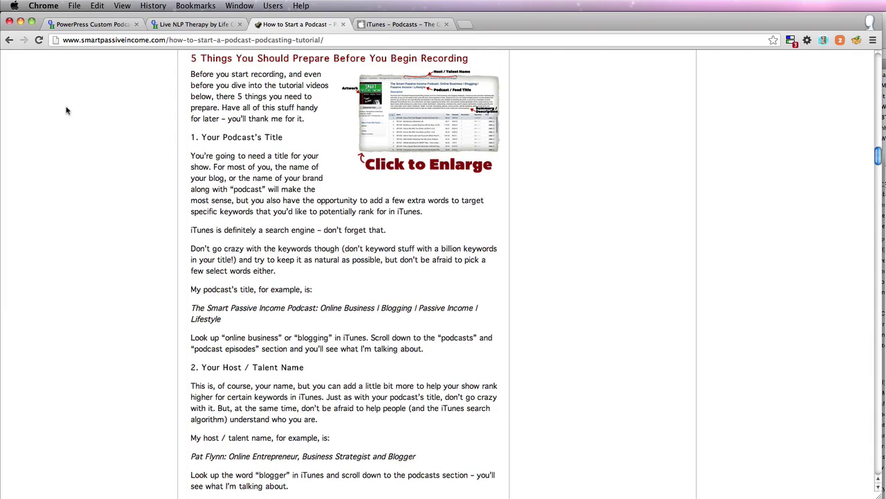